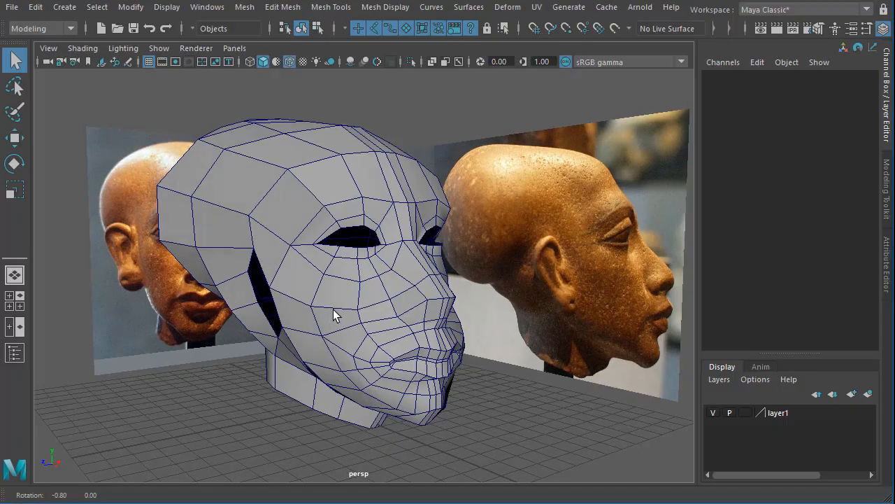
left_click_drag(333, 309, 393, 302, "alt")
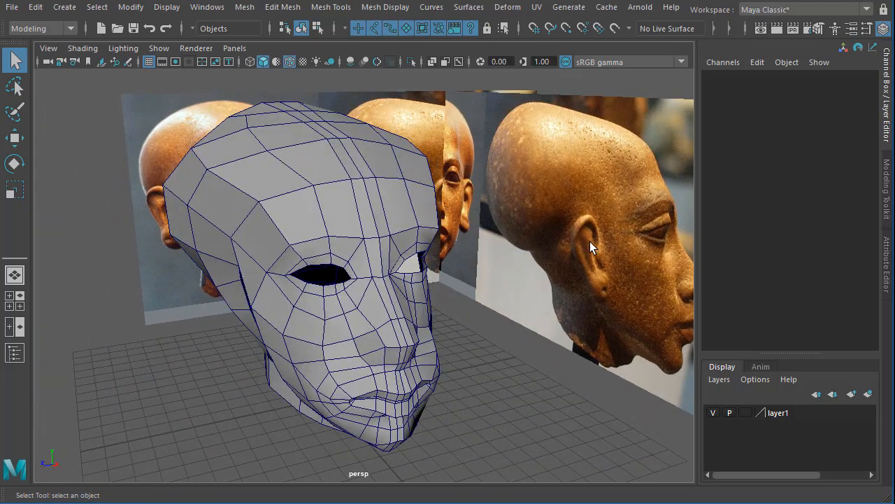
left_click(592, 298)
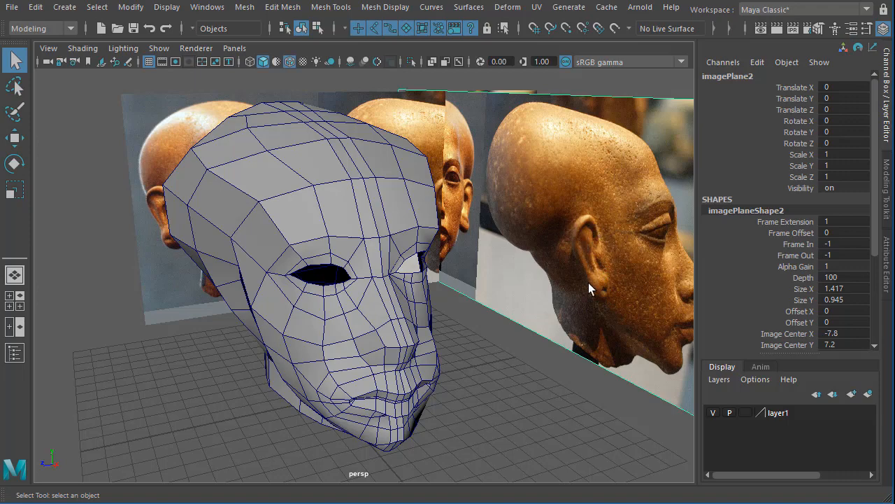
left_click_drag(549, 300, 486, 366, "alt")
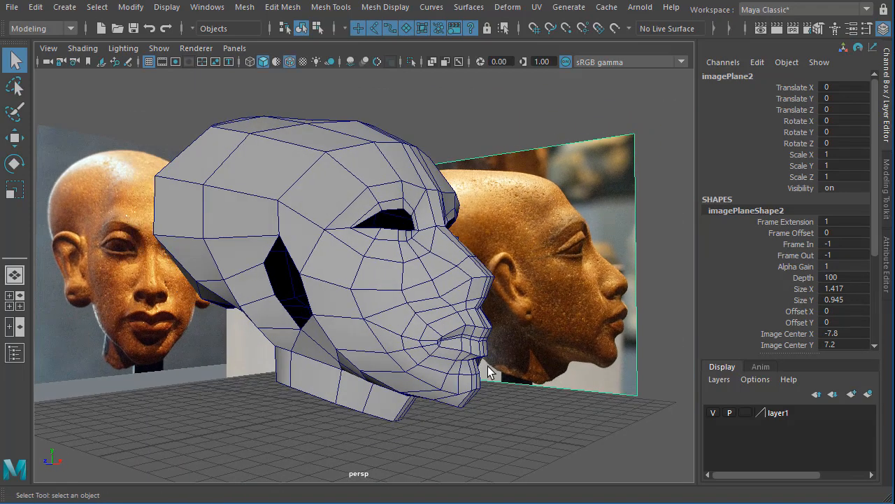
Step: In the front view, begin a Create Polygon outline on the profile reference, following the ear's upper rim from front to back
key("space")
key("space")
middle_click_drag(356, 398, 243, 352, "alt")
scroll(280, 357, "up", 3)
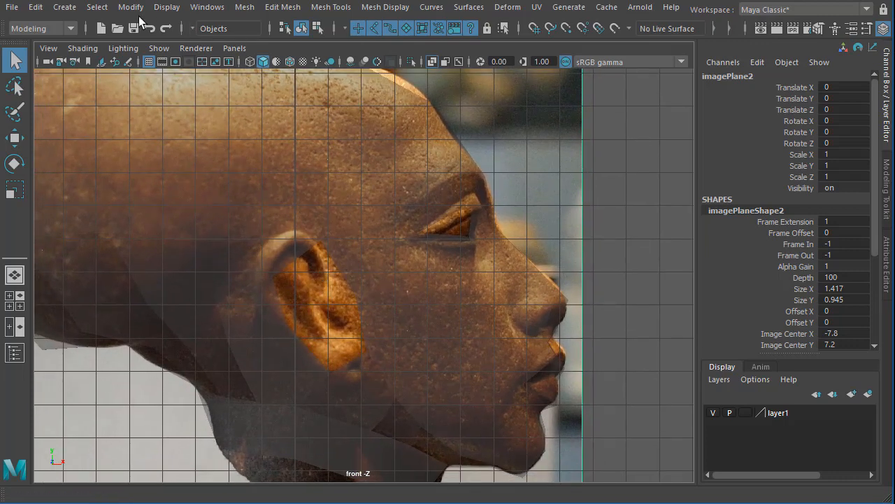
left_click(618, 203)
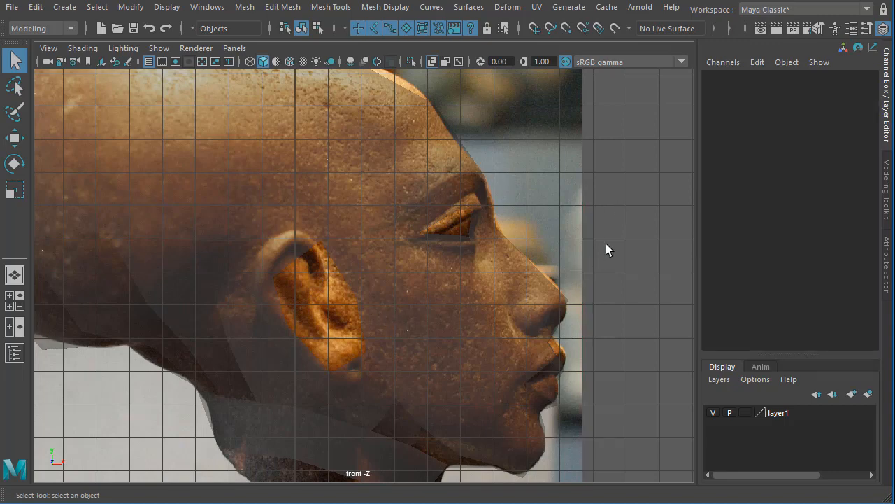
right_click(624, 215, "shift")
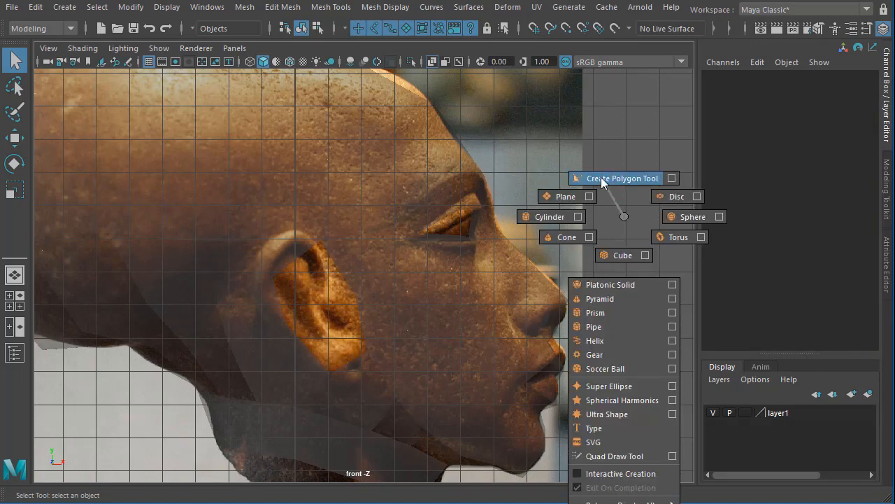
left_click(617, 180)
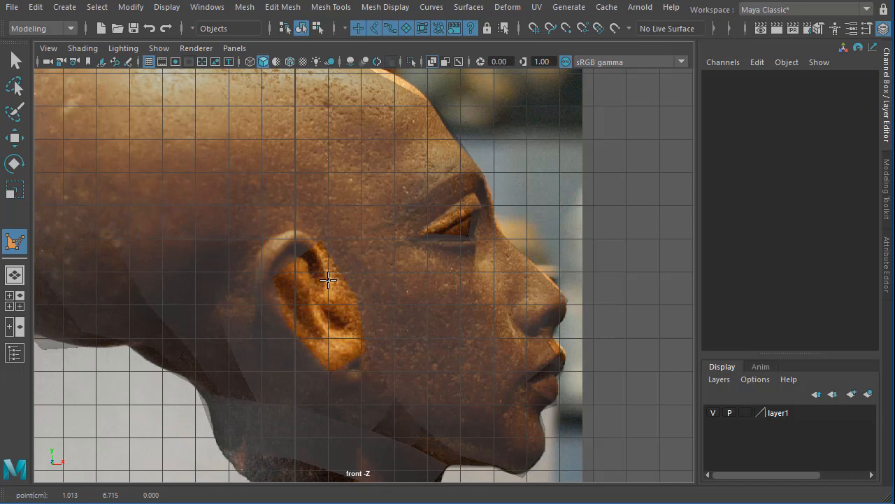
left_click(307, 231)
left_click(271, 238)
left_click(254, 267)
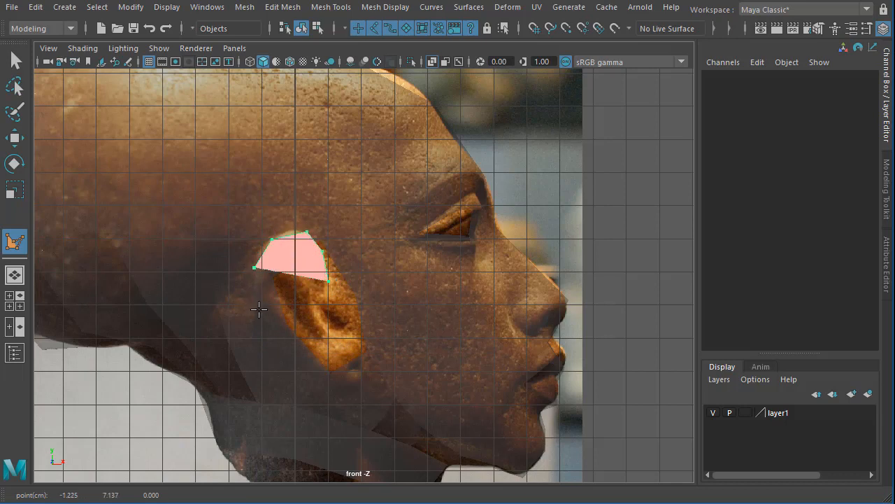
Step: Continue the polygon outline down the back edge of the ear and around the bottom of the lobe
left_click(259, 309)
left_click(285, 337)
left_click(300, 345)
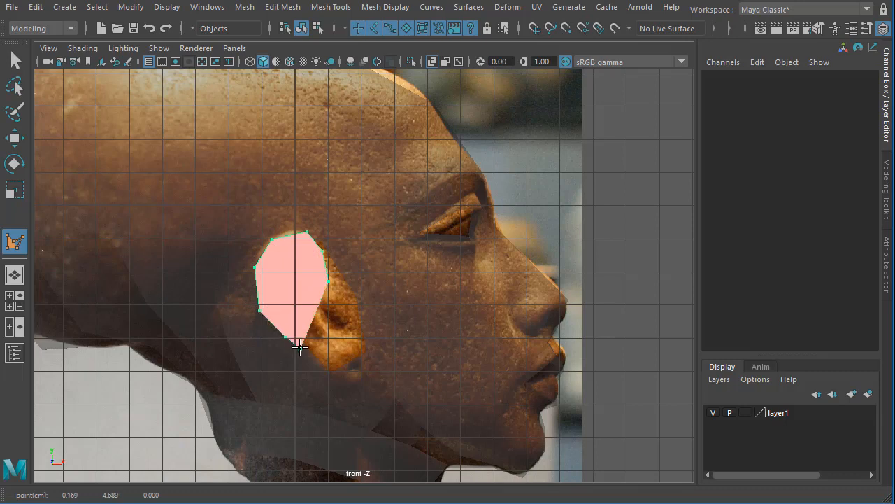
left_click(318, 375)
left_click(329, 395)
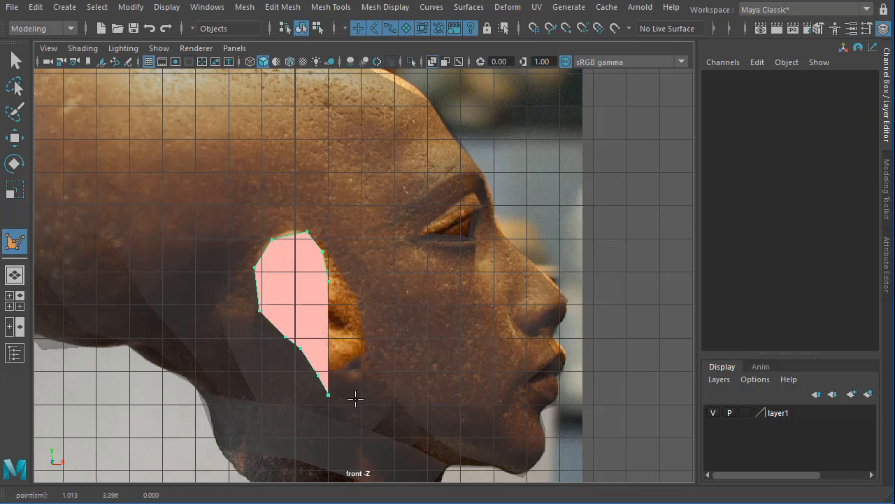
left_click(354, 396)
left_click(368, 377)
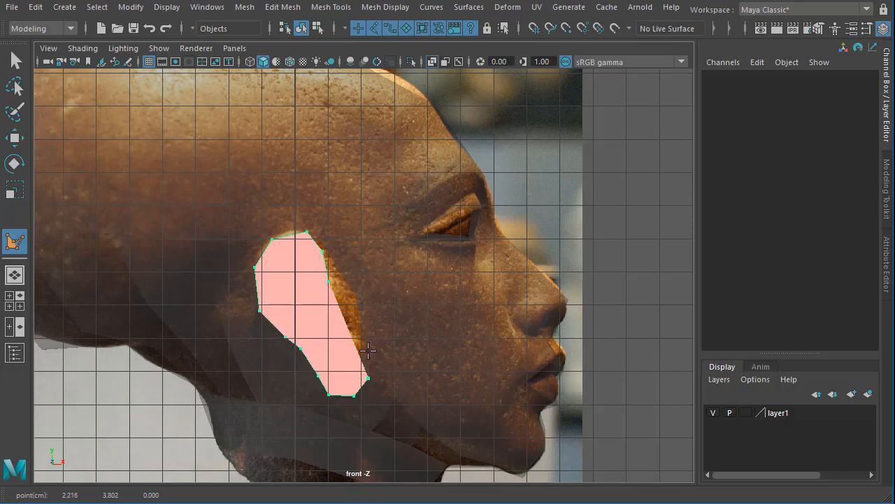
Step: Trace the outline around the front tip of the lobe and back along the lobe's inner edge
left_click(363, 343)
left_click(352, 337)
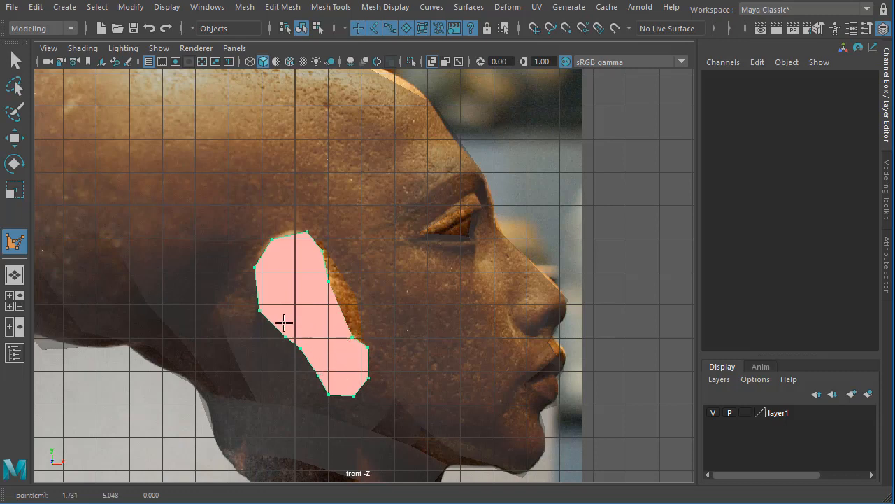
left_click(346, 343)
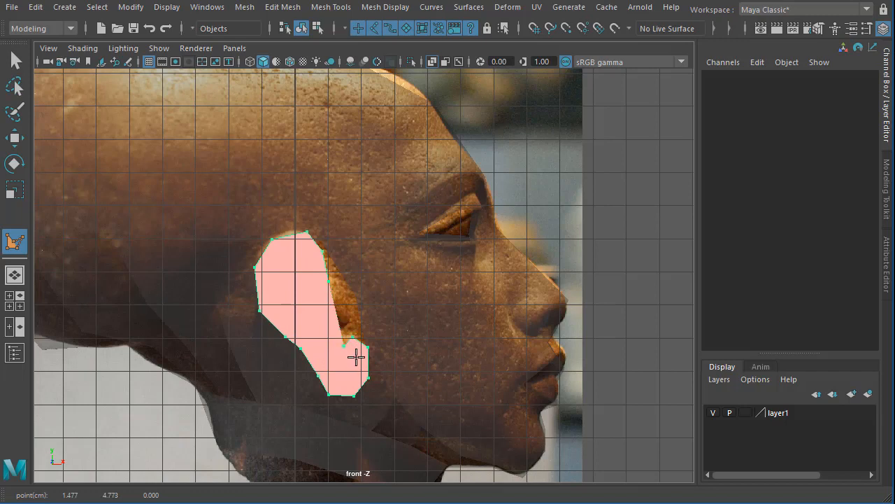
left_click(350, 374)
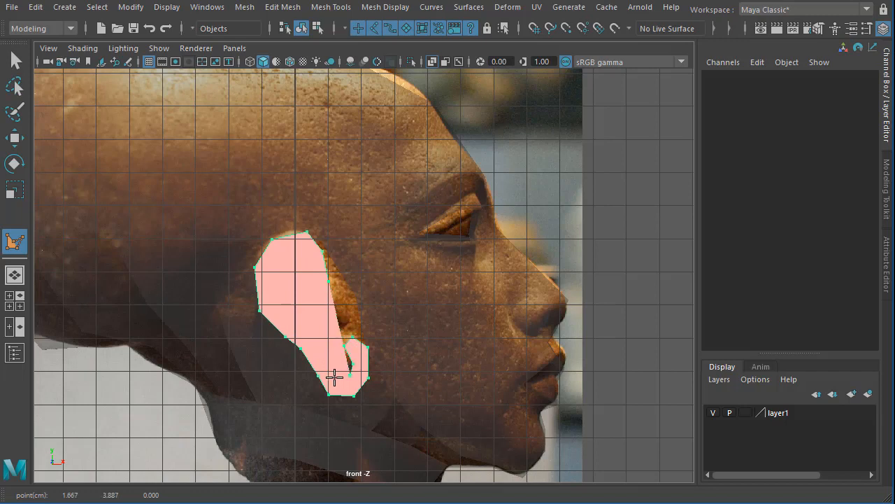
left_click(334, 378)
left_click(329, 363)
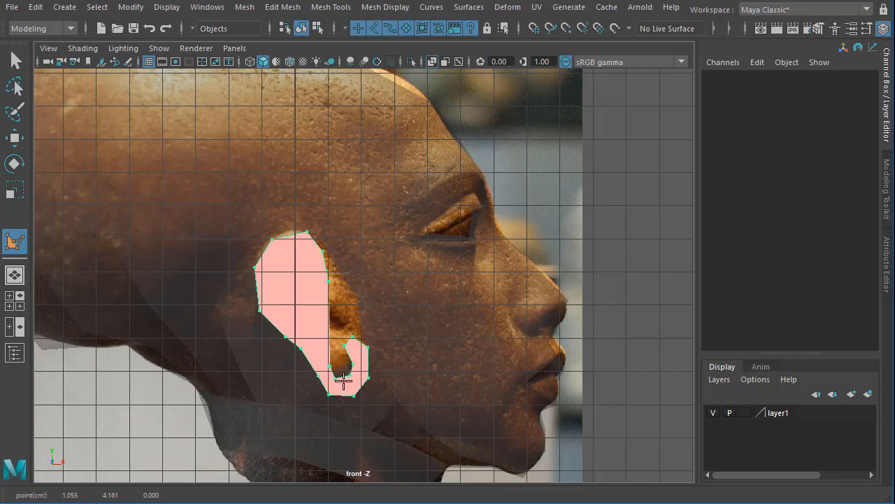
Step: Trace the inner edge of the ear rim up to its upper front end and finish the polygon
left_click(318, 334)
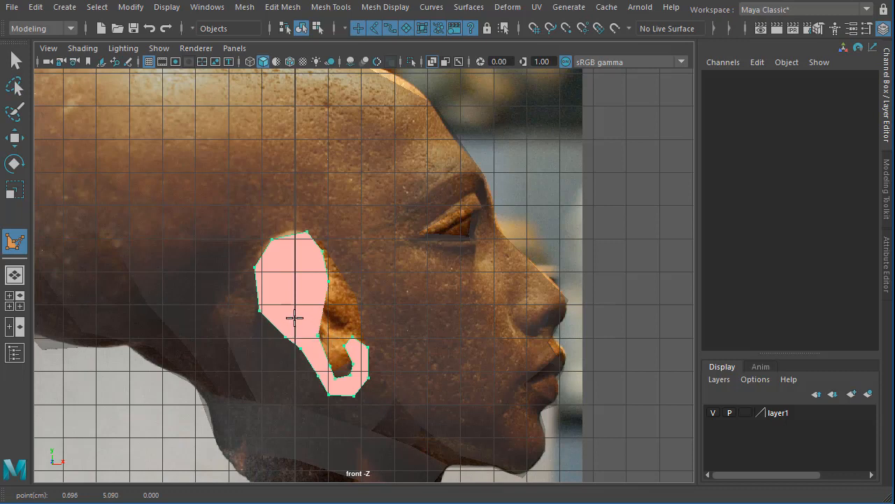
left_click(295, 318)
left_click(274, 288)
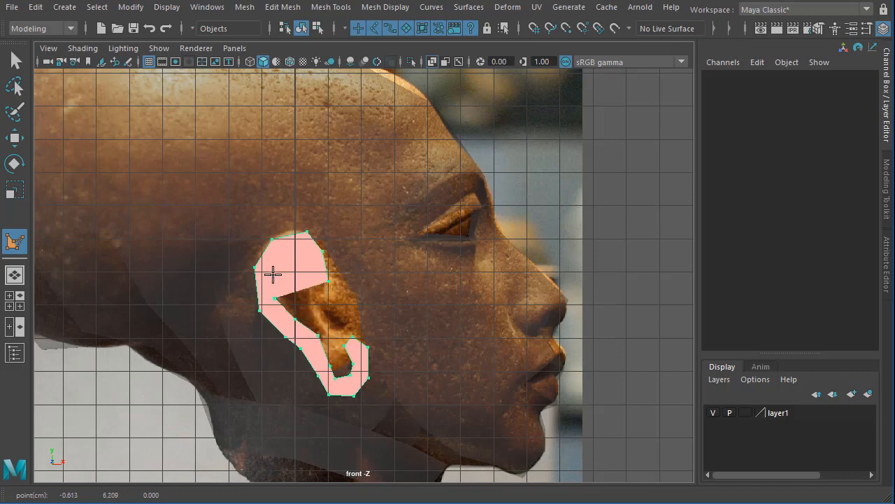
left_click(274, 266)
left_click(285, 254)
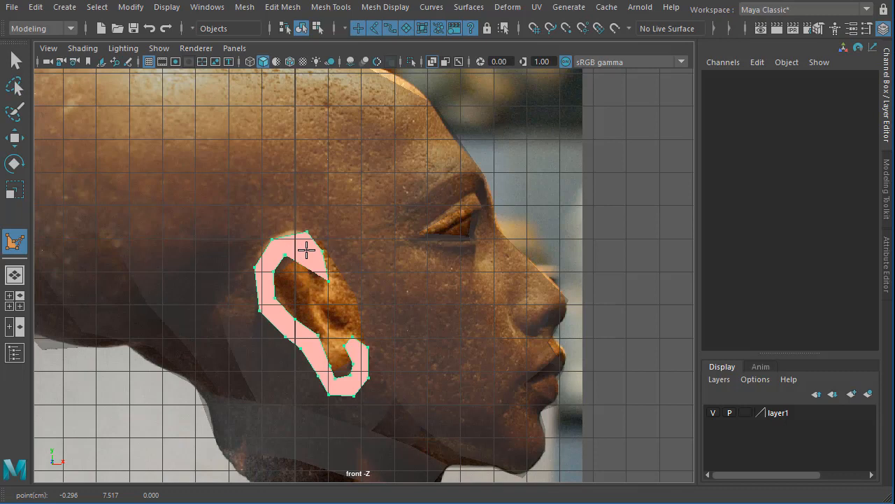
left_click(306, 251)
left_click(315, 287)
key("Return")
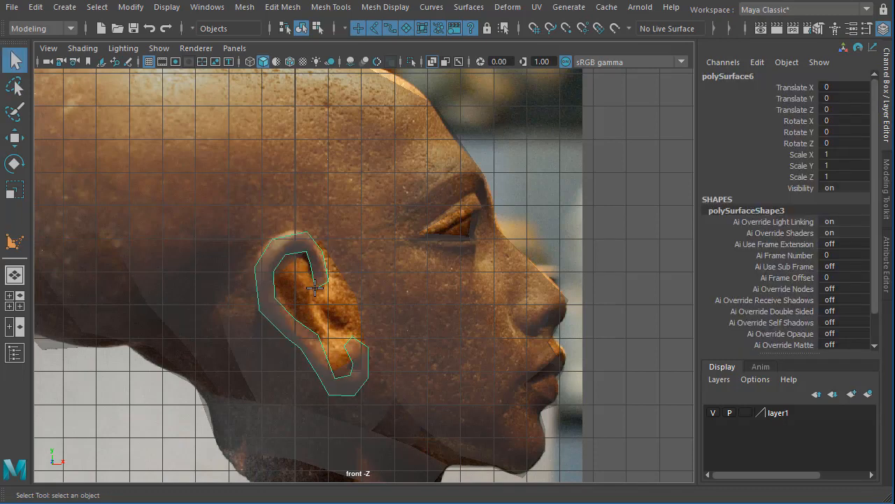
Step: In the perspective view, move the ear polygon along Z to 5.124, beside the head
key("space")
key("space")
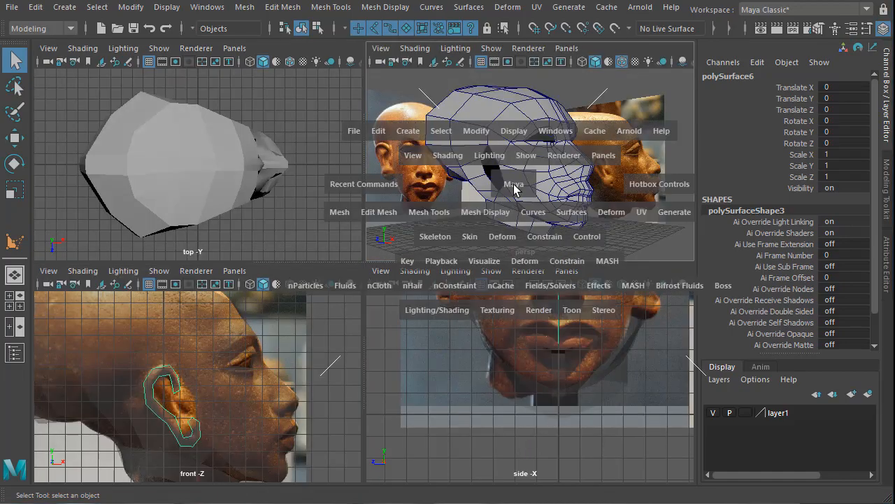
left_click_drag(368, 363, 309, 361, "alt")
key("w")
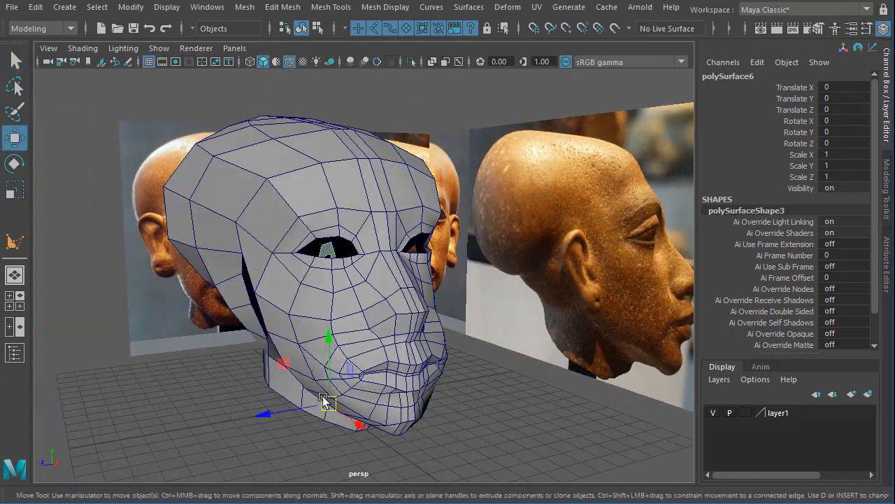
left_click_drag(323, 403, 181, 445)
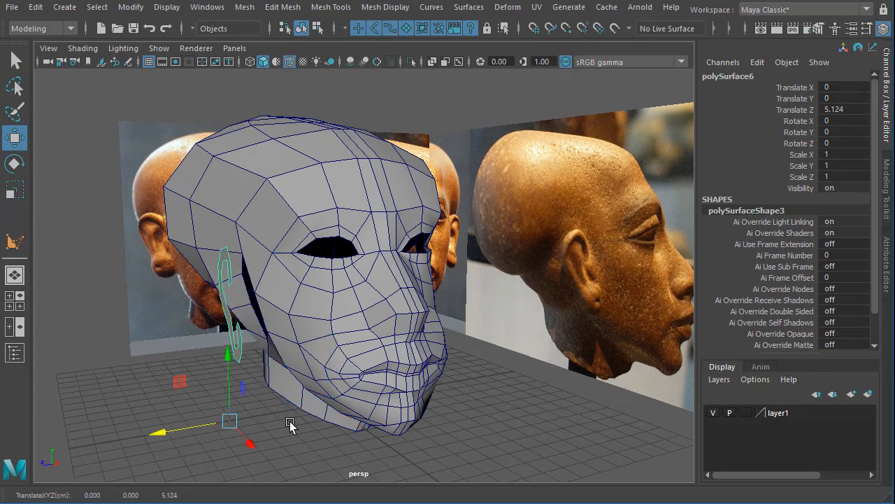
Step: Rotate the ear polygon about 28.694 degrees around Y so that it angles outward from the head
left_click_drag(288, 421, 262, 395, "alt")
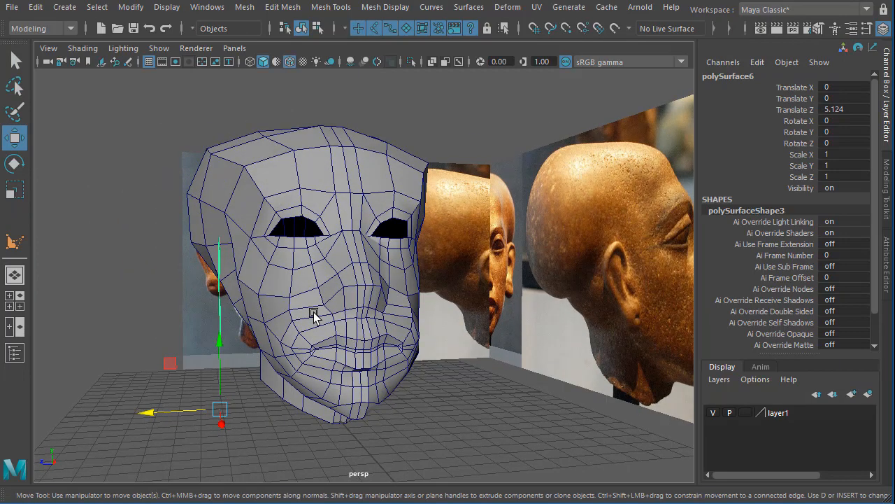
key("space")
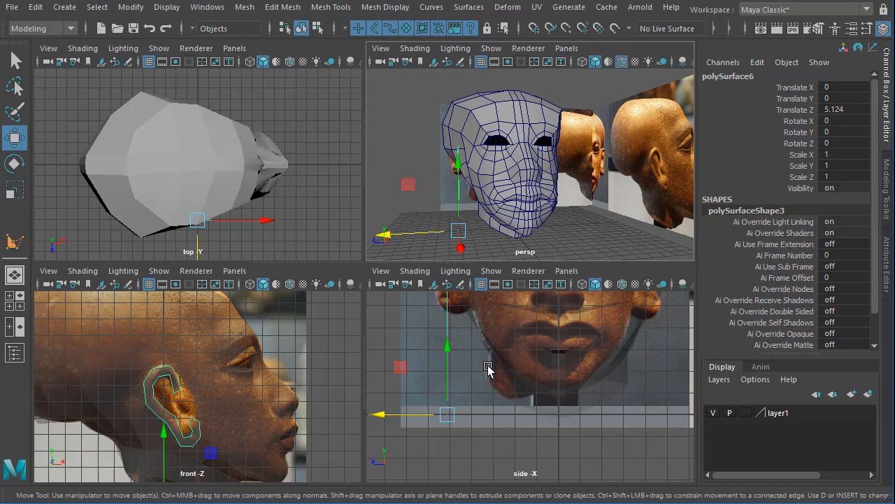
scroll(483, 378, "down", 4)
middle_click_drag(503, 381, 486, 323, "alt")
left_click(14, 163)
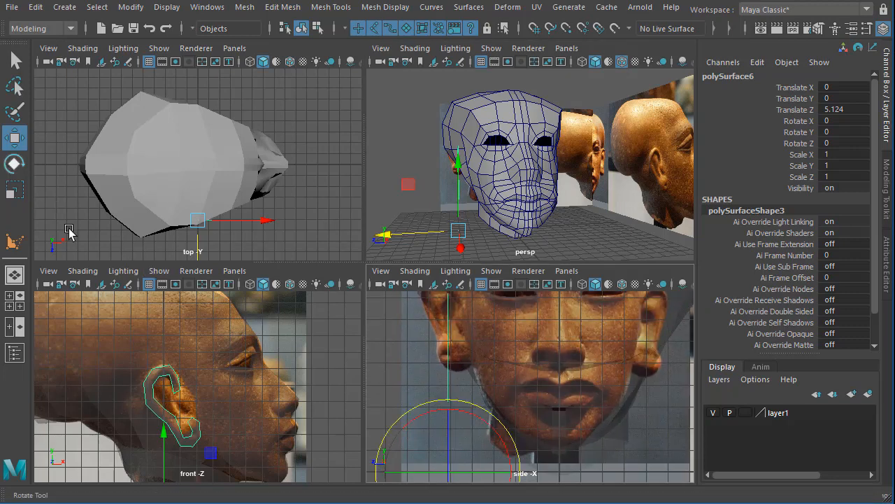
left_click_drag(417, 467, 448, 479)
middle_click_drag(552, 325, 563, 393, "alt")
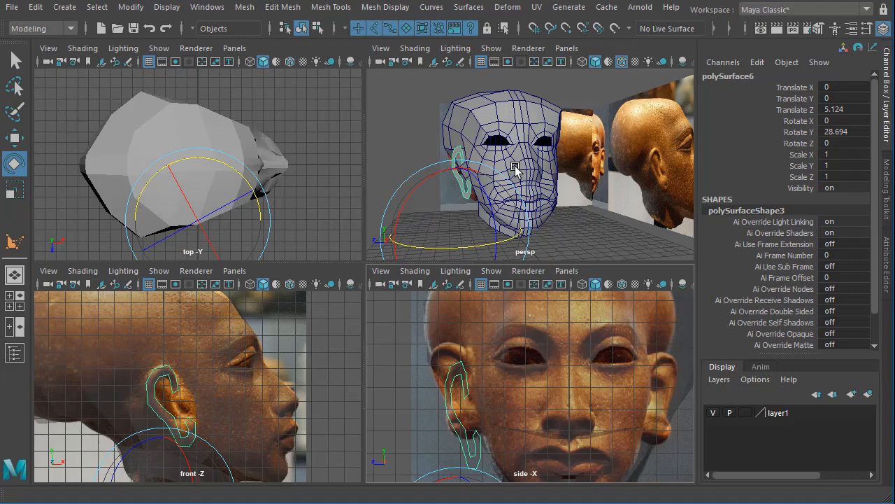
Step: In the side view, raise the ear polygon to Translate Y 0.25, closer to the reference ear
left_click_drag(518, 175, 628, 203, "alt")
key("space")
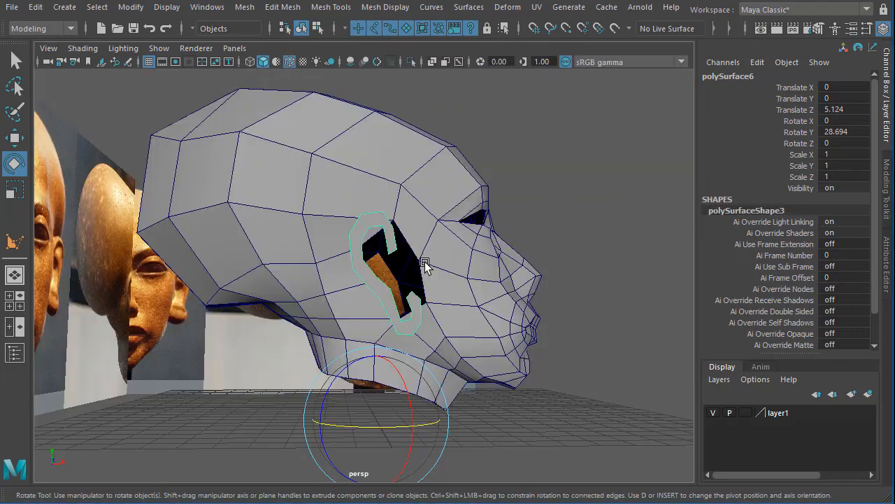
key("space")
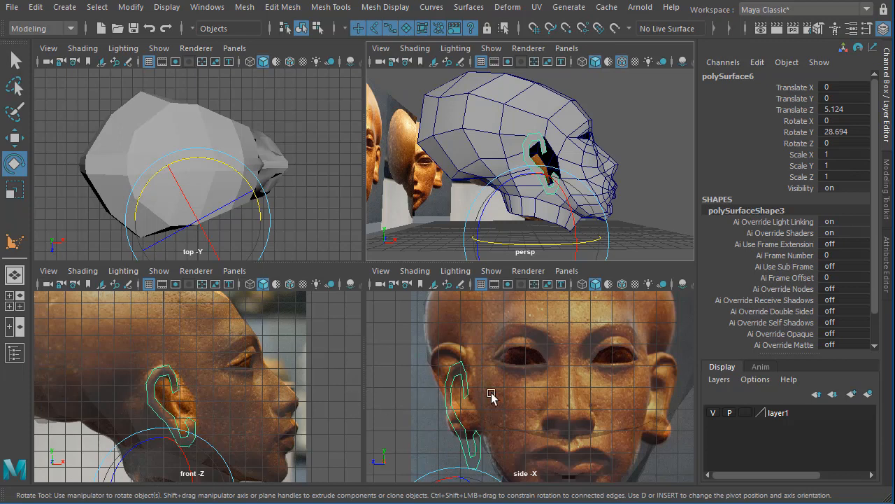
key("space")
scroll(419, 371, "down", 3)
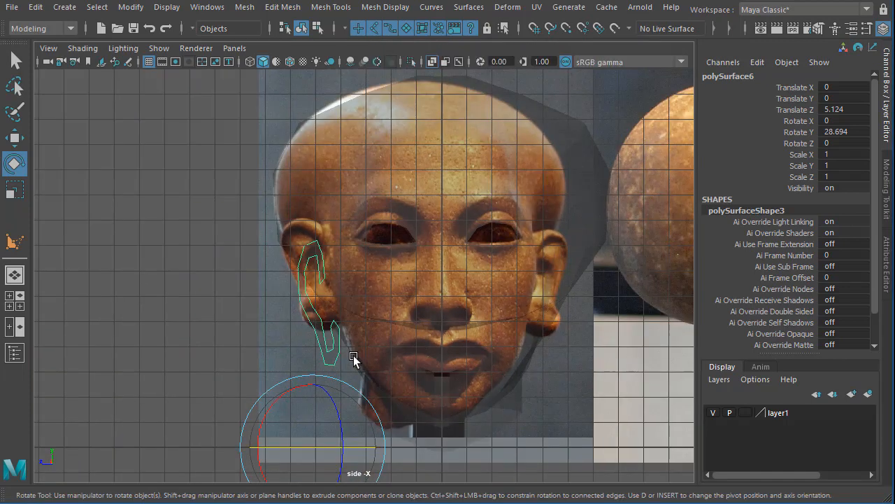
key("w")
left_click_drag(303, 392, 303, 387)
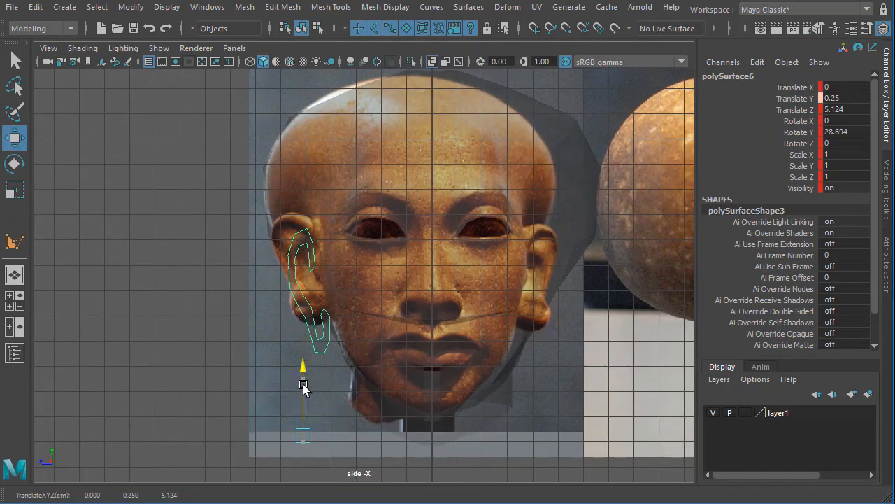
Step: Examine the ear polygon's position against the head and its ear opening from several angles
left_click_drag(406, 326, 427, 344, "alt")
key("space")
key("space")
left_click_drag(373, 286, 231, 300, "alt")
key("space")
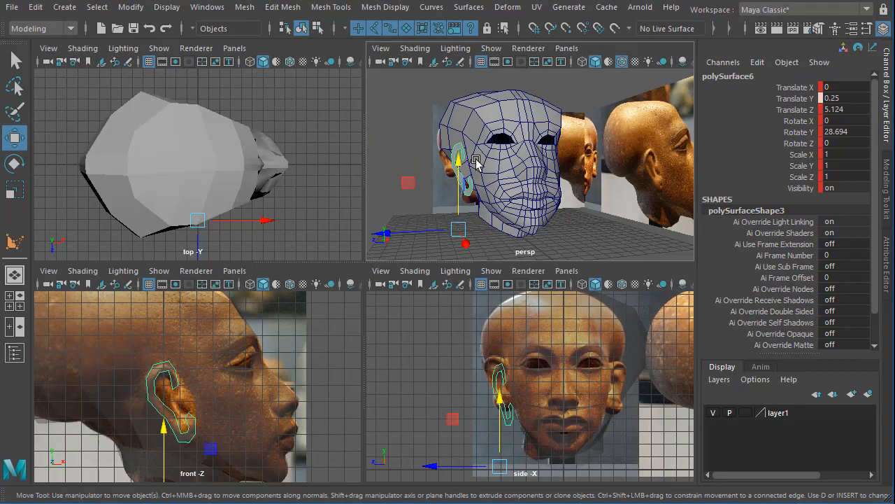
key("space")
scroll(326, 262, "up", 6)
middle_click_drag(324, 274, 378, 289, "alt")
left_click_drag(379, 289, 423, 288, "alt")
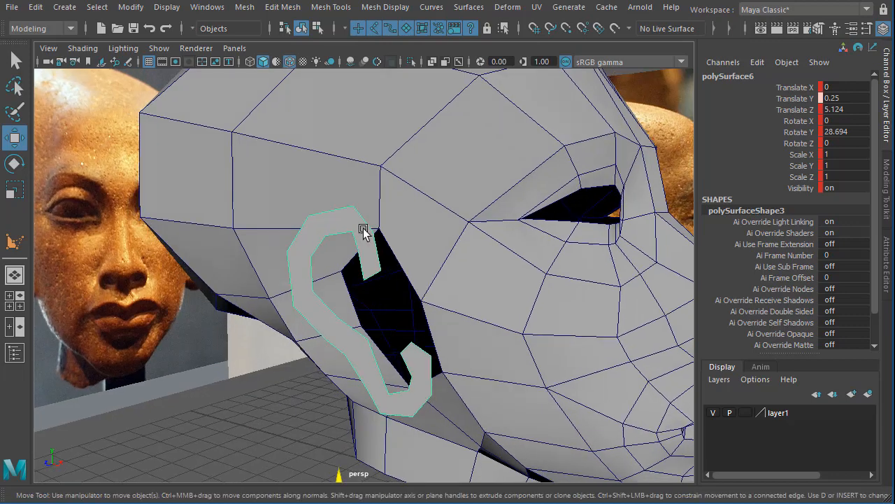
Step: Extrude the ear polygon's face outward to a Local Translate Z of 0.459, giving the ear thickness
right_click_drag(363, 231, 361, 207)
right_click_drag(359, 242, 360, 265)
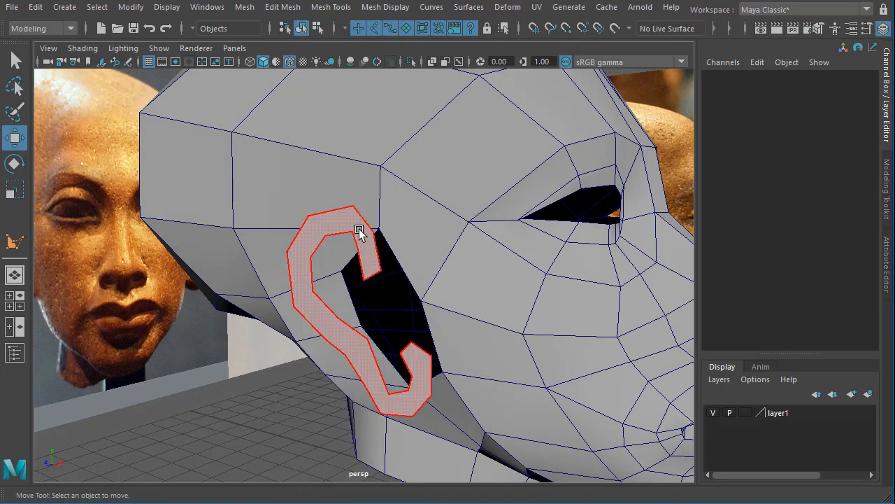
left_click(359, 227)
left_click_drag(354, 242, 330, 244, "alt")
right_click_drag(330, 244, 296, 278, "shift")
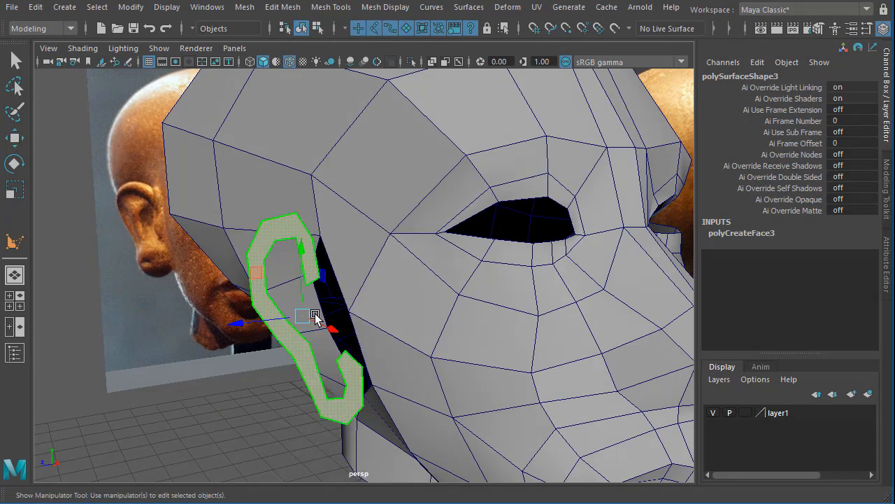
left_click_drag(296, 279, 235, 318, "alt")
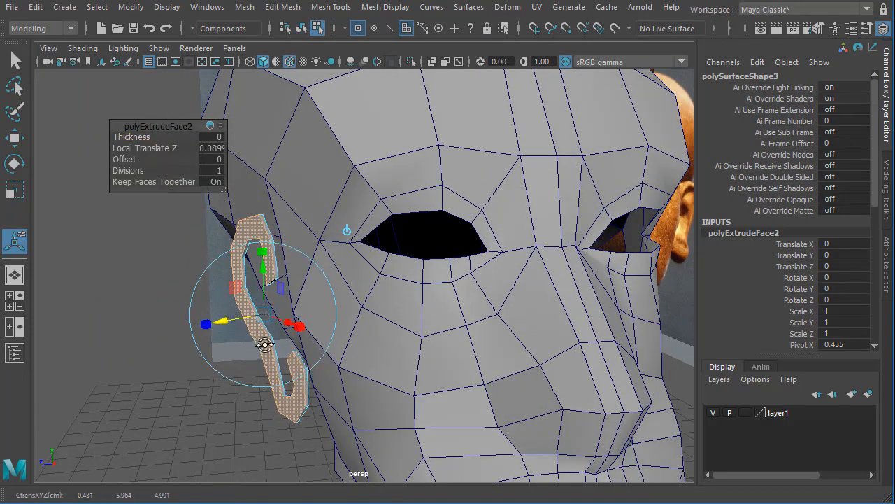
left_click_drag(265, 347, 310, 360, "alt")
left_click_drag(276, 262, 266, 258)
left_click_drag(364, 273, 342, 296, "alt")
Step: In the side view, return the extruded ear to object selection and center its pivot
key("space")
key("space")
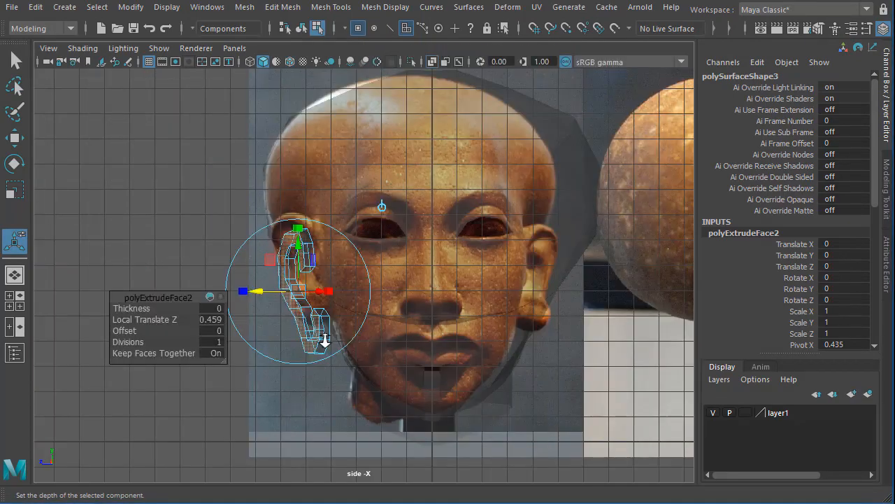
right_click_drag(324, 340, 415, 347, "alt")
middle_click_drag(415, 348, 452, 337, "alt")
right_click_drag(403, 348, 476, 361, "alt")
middle_click_drag(398, 353, 406, 378, "alt")
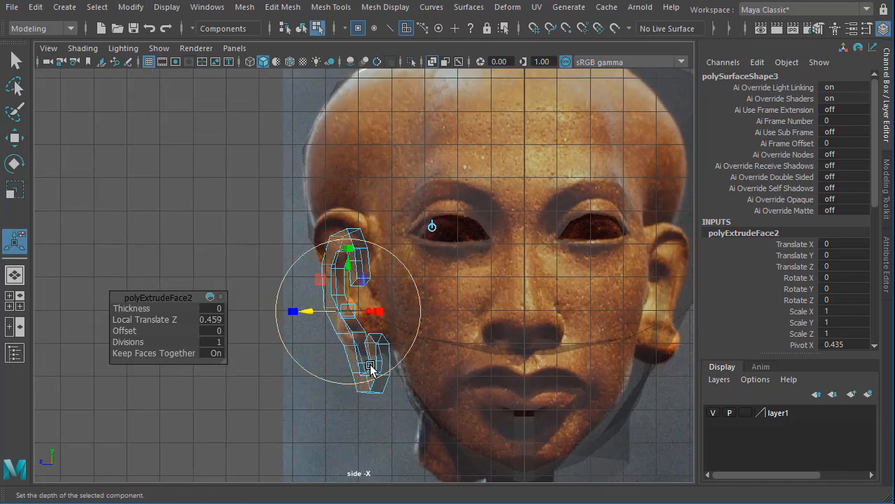
right_click_drag(385, 320, 348, 408)
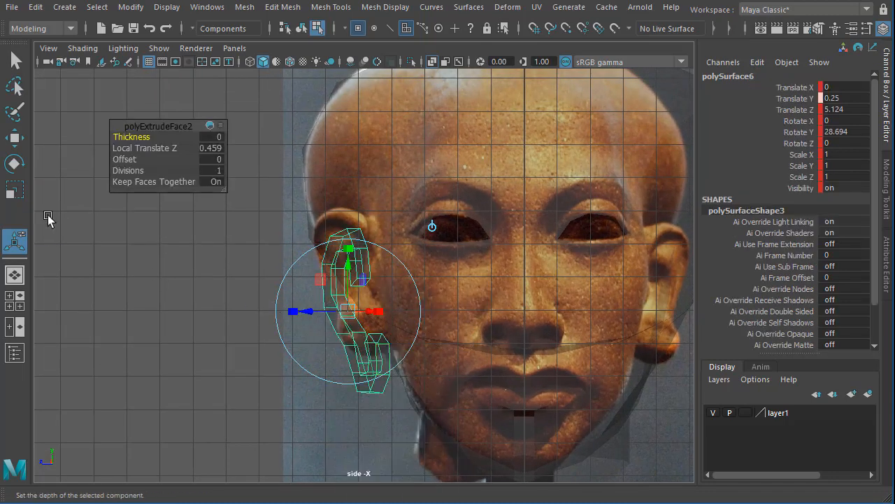
left_click(14, 163)
middle_click_drag(415, 327, 412, 276, "alt")
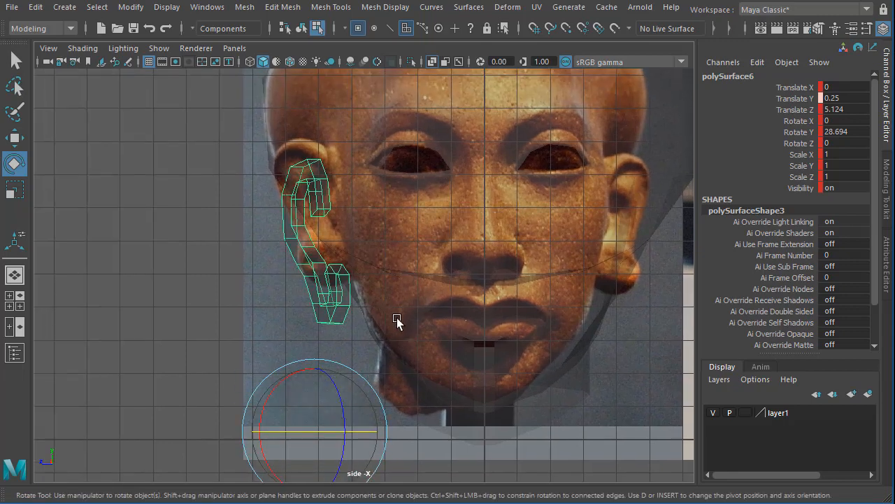
middle_click_drag(397, 318, 397, 373, "alt")
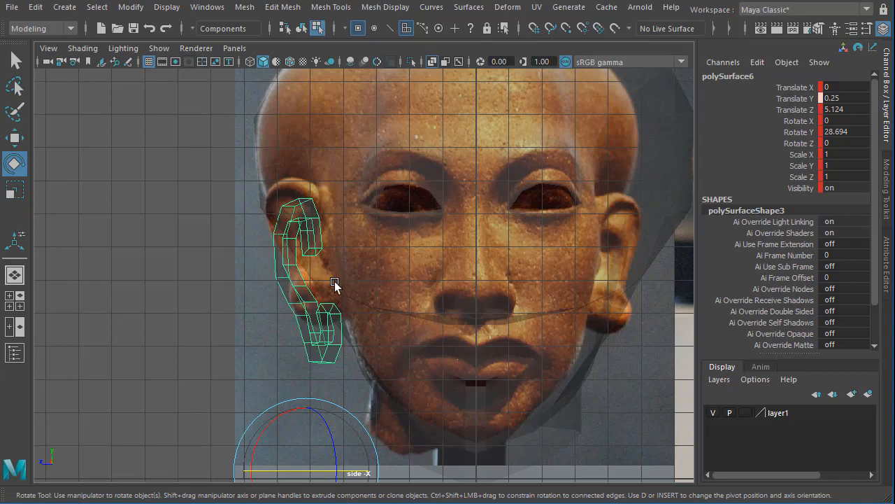
left_click(129, 8)
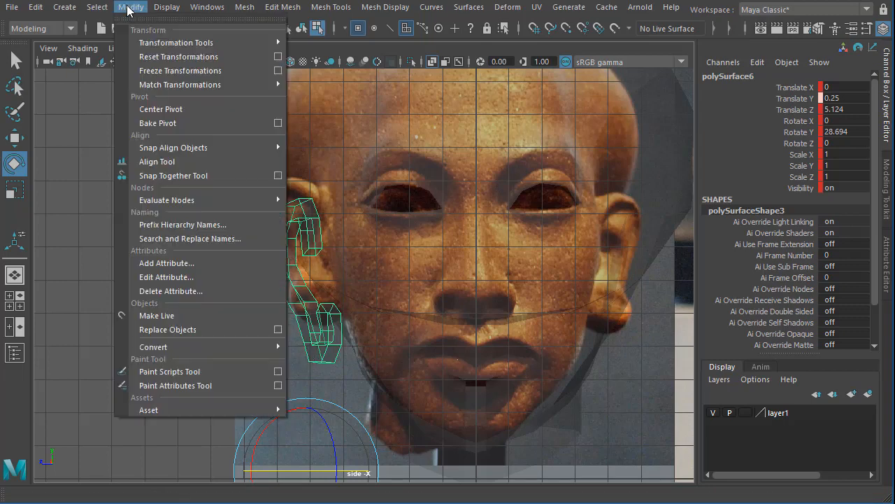
left_click(142, 106)
Step: Tilt the ear to Rotate X 9.15 to follow the reference ear, and check it in the perspective view
mouse_move(274, 232)
left_mouse_down()
mouse_move(282, 228)
mouse_move(268, 245)
left_mouse_up()
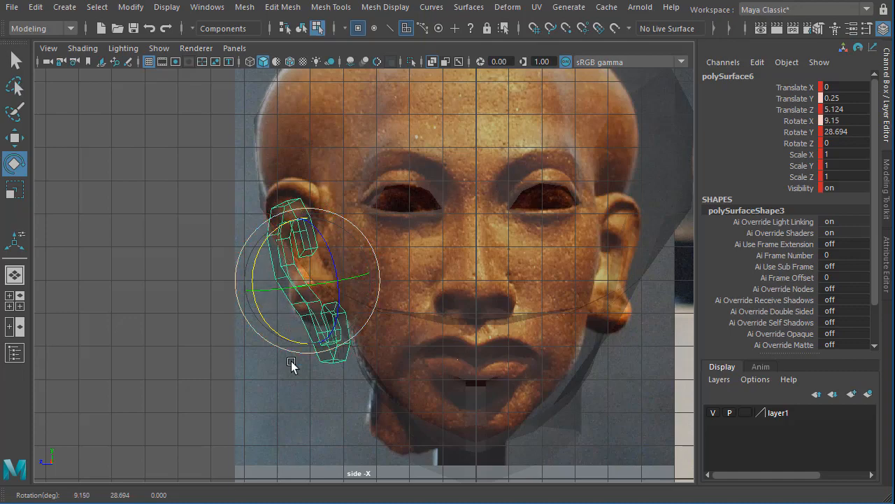
scroll(344, 326, "up", 2)
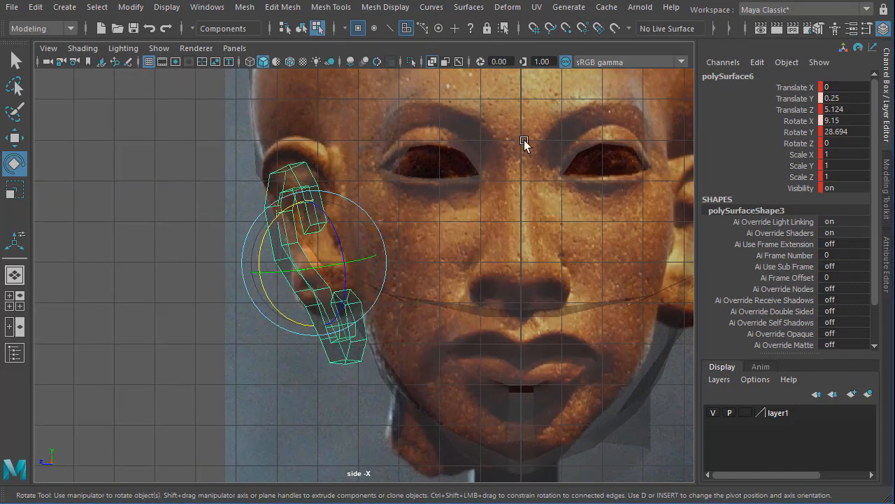
key("space")
key("space")
left_click_drag(346, 289, 445, 289, "alt")
mouse_move(445, 288)
middle_mouse_down("alt")
mouse_move(427, 322)
mouse_move(436, 303)
middle_mouse_up("alt")
key("w")
mouse_move(420, 287)
left_mouse_down("alt")
mouse_move(410, 273)
mouse_move(423, 276)
left_mouse_up("alt")
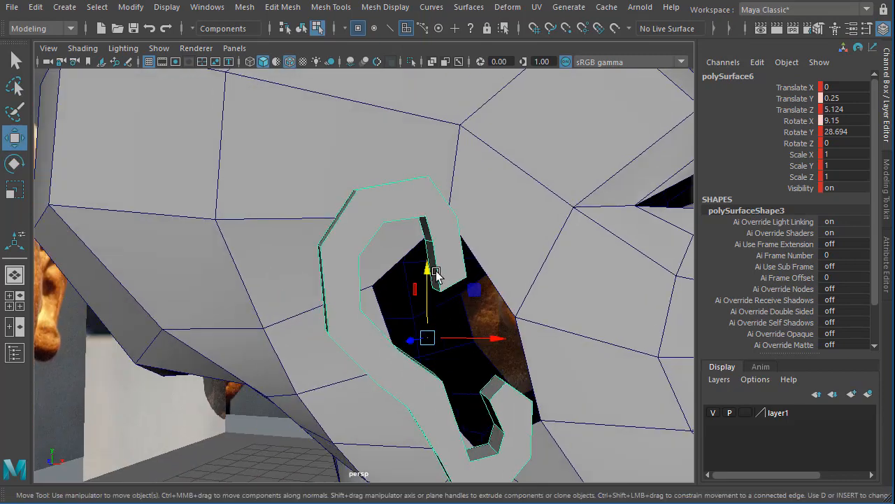
Step: With Multi-Cut, cut an edge across the ear's front face between the inner and outer corners of its upper hooked end
key("space")
key("space")
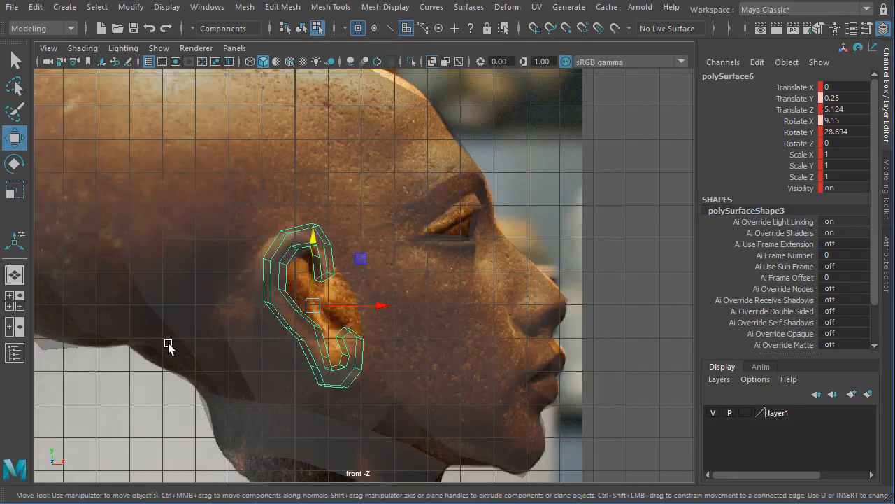
right_click_drag(170, 344, 435, 358, "alt")
middle_click_drag(435, 357, 453, 338, "alt")
right_click(320, 232)
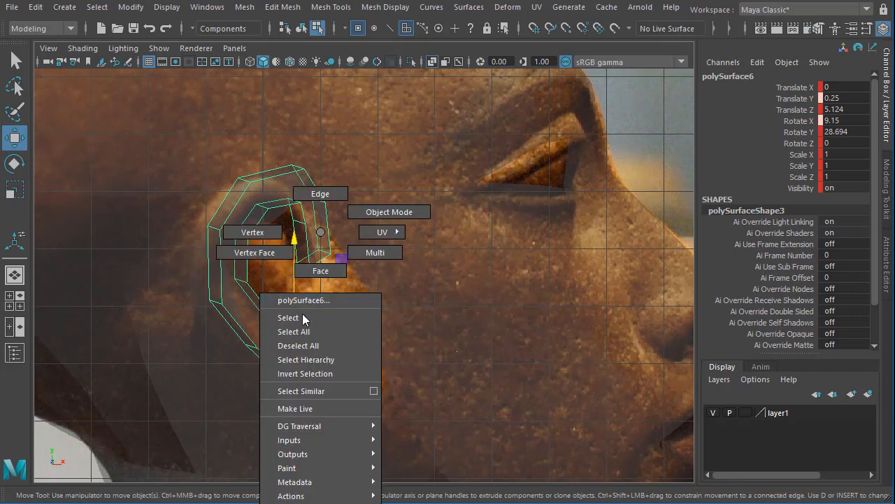
left_click(321, 270)
right_click_drag(315, 219, 238, 222, "shift")
left_click_drag(325, 264, 426, 295, "alt")
key("space")
key("space")
scroll(336, 289, "up", 3)
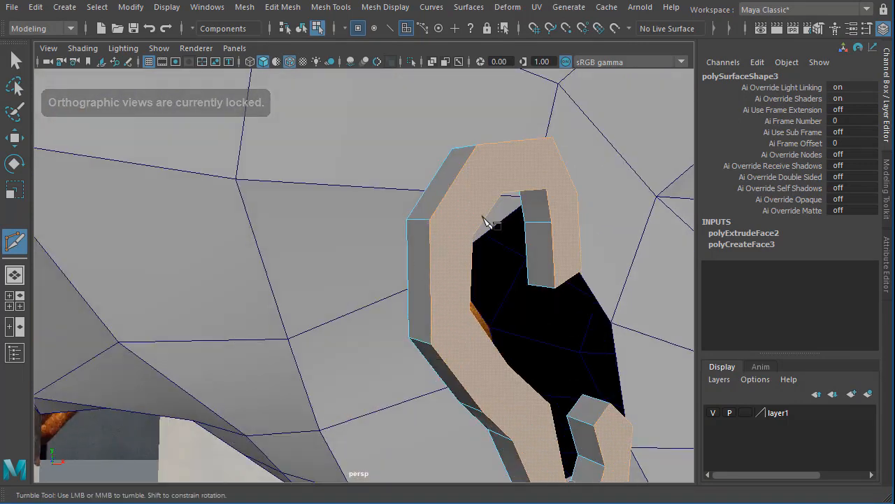
left_click(552, 223)
left_click(577, 194)
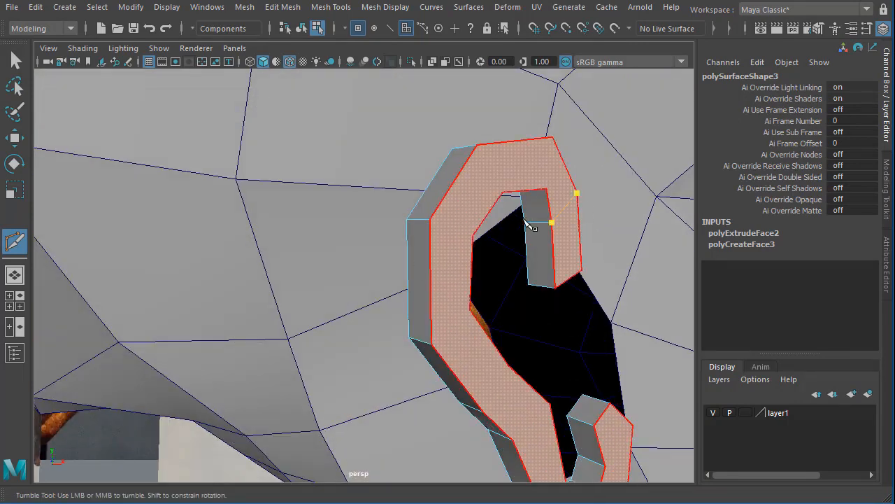
key("Return")
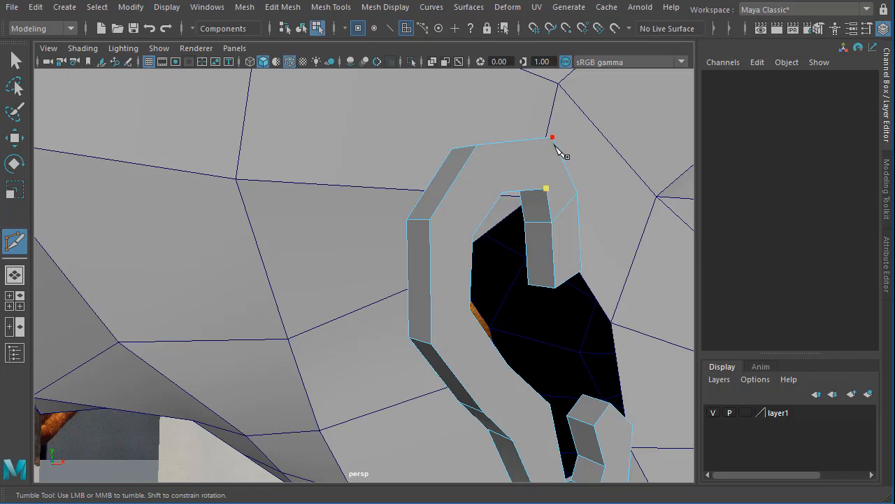
Step: Cut further edges across the front face around the ear's upper bend, joining inner corners to outer corners
left_click(553, 137)
key("Return")
left_click(488, 161)
right_click(455, 257)
left_click(430, 222)
Step: Cut edges across the ear's lower section and earlobe curl, dividing the front face between inner and outer corners
middle_click_drag(550, 435, 376, 229, "alt")
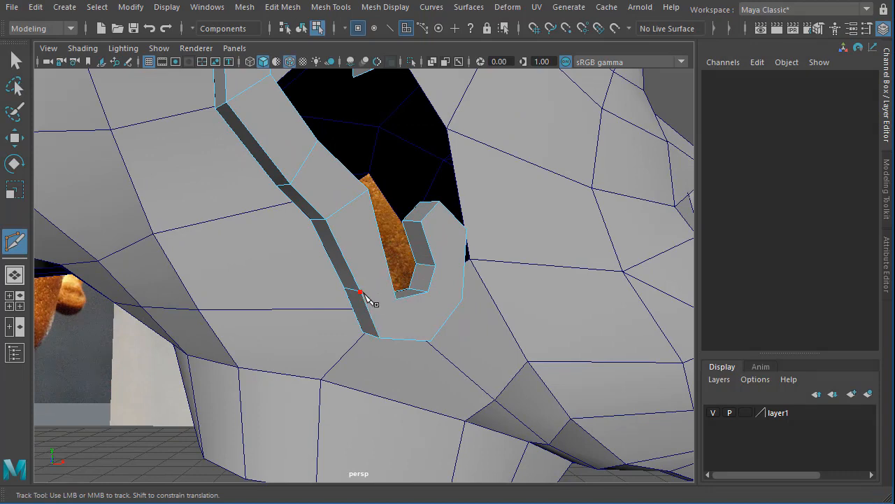
left_click_drag(365, 298, 260, 310, "alt")
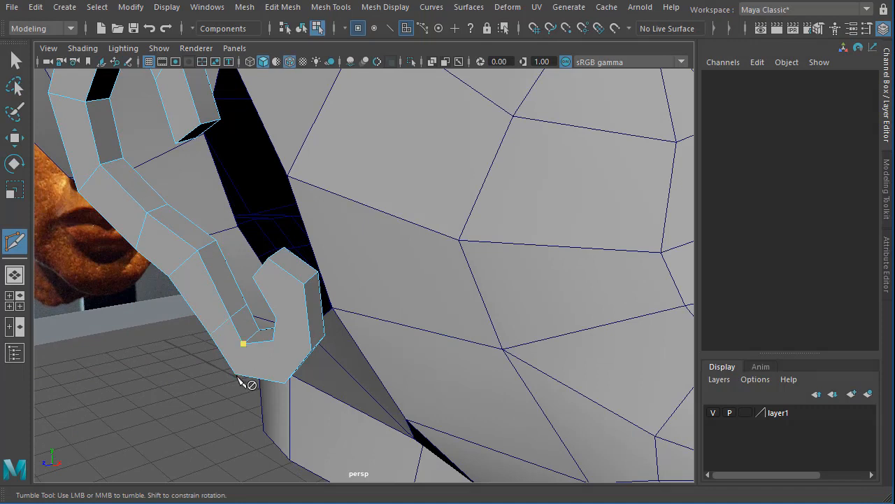
left_click(274, 345)
left_click_drag(356, 359, 408, 262, "alt")
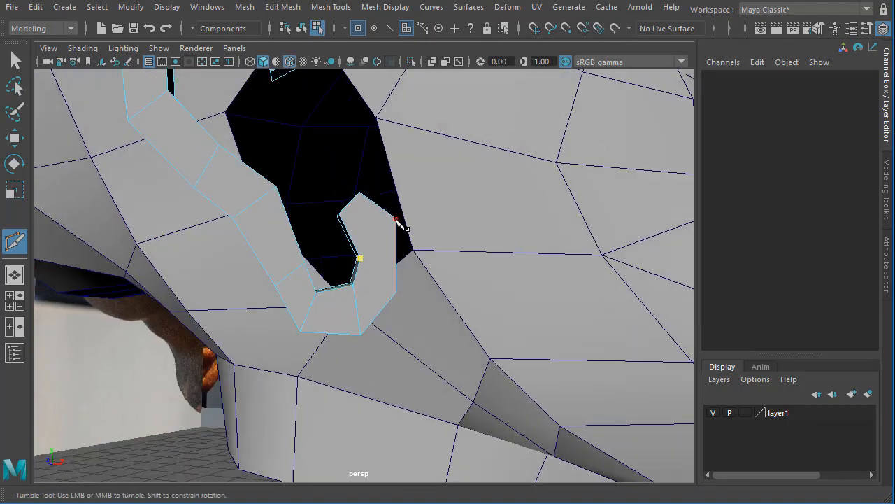
left_click_drag(392, 321, 364, 319, "alt")
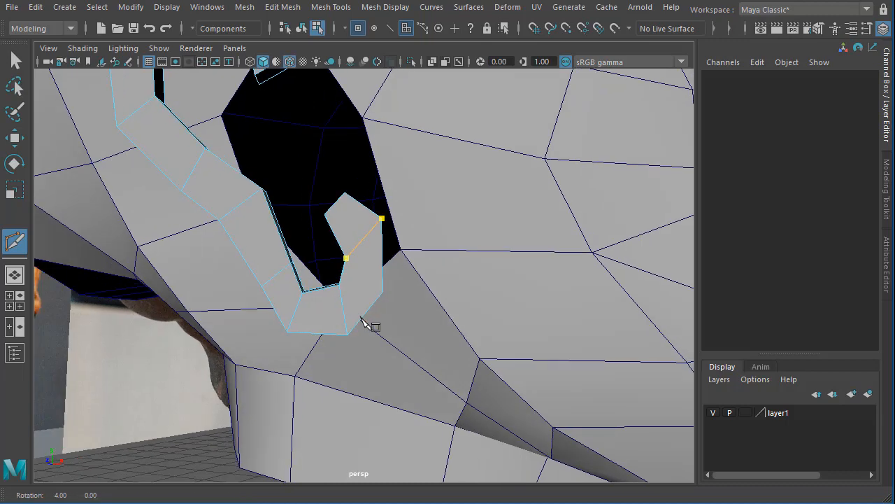
right_click_drag(405, 324, 520, 368, "alt")
left_click_drag(519, 368, 505, 335, "alt")
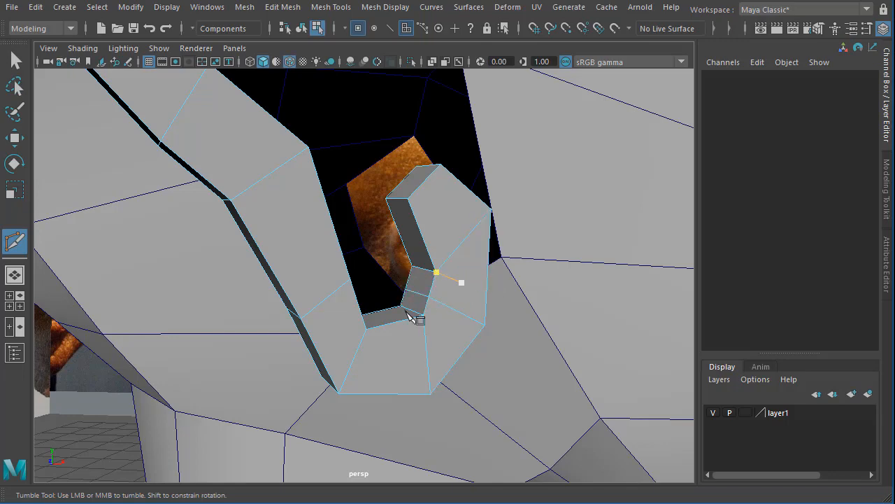
left_click_drag(413, 314, 389, 361, "alt")
Step: Slide the short depth edge on the earlobe curl's inner wall toward the bottom of the curl with the Slide Edge Tool
key("w")
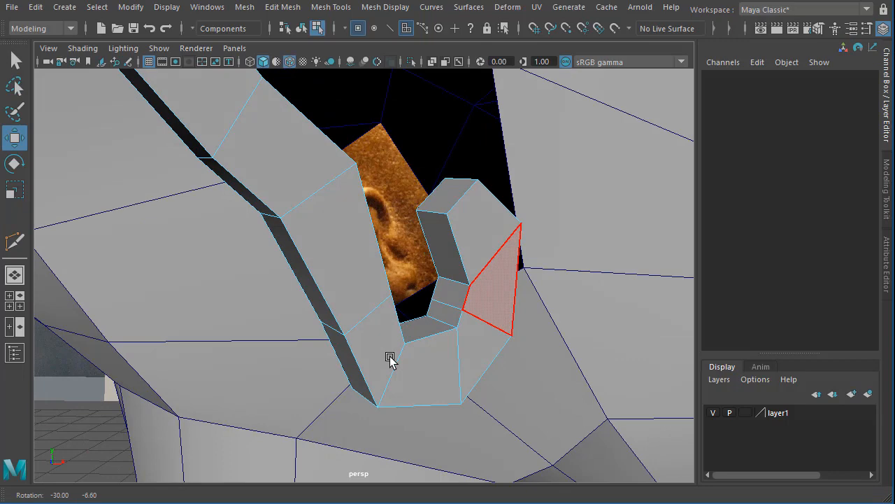
key("F10")
left_click(447, 324)
left_click_drag(463, 345, 409, 342, "alt")
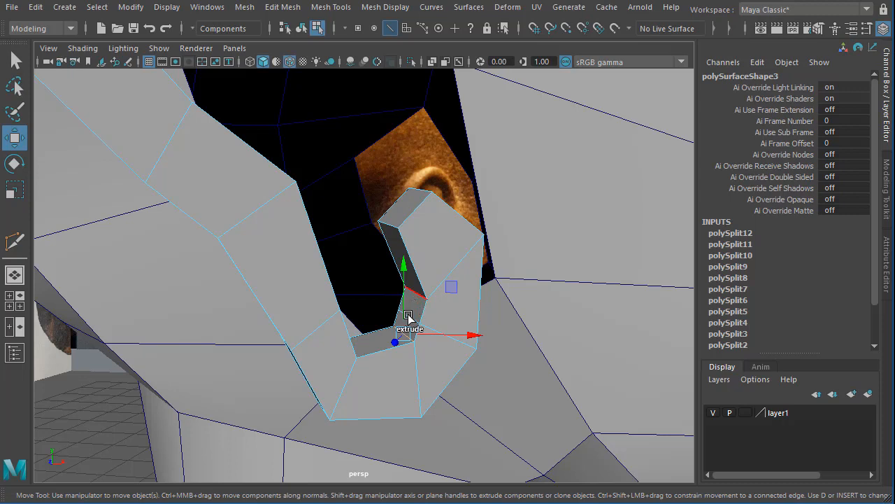
right_click(409, 315, "shift")
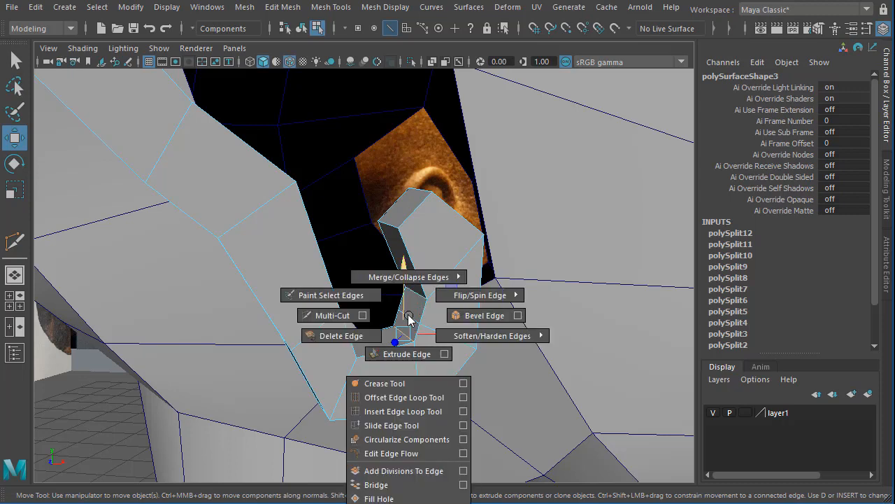
left_click(399, 426)
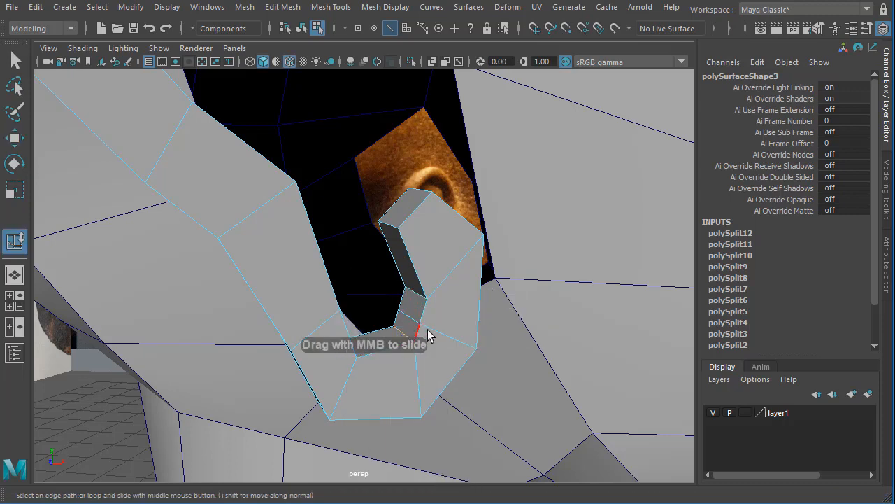
middle_click_drag(441, 346, 414, 342)
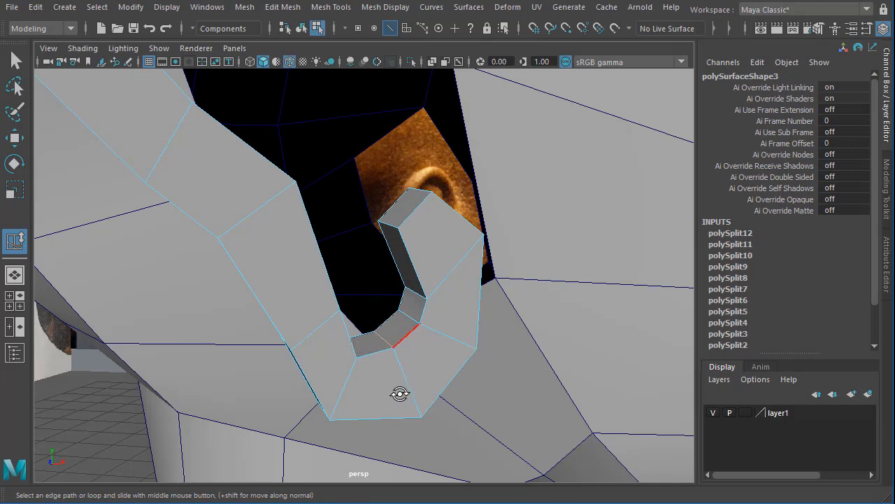
Step: Examine the edge spacing and shape of the earlobe curl from several angles
left_click_drag(399, 394, 392, 372, "alt")
scroll(334, 302, "up", 4)
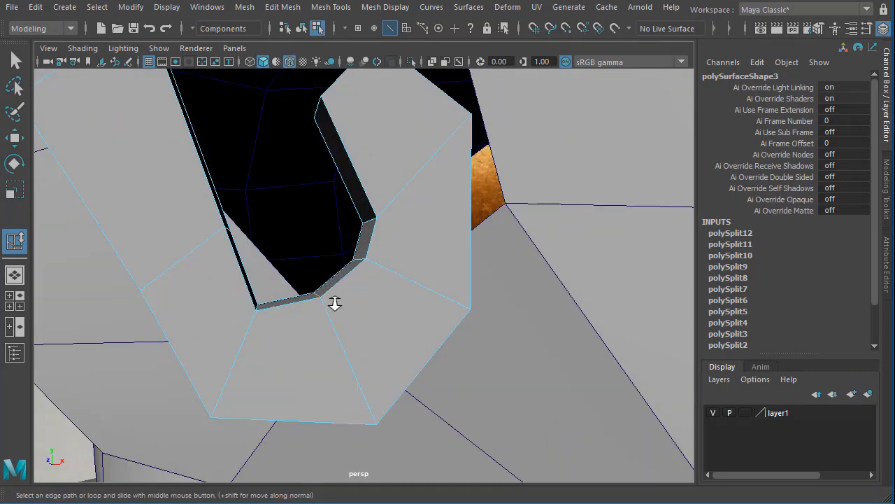
middle_click_drag(334, 301, 387, 333, "alt")
scroll(386, 333, "down", 4)
mouse_move(374, 371)
right_mouse_down("alt")
mouse_move(362, 368)
mouse_move(370, 361)
right_mouse_up("alt")
left_click_drag(371, 361, 327, 324, "alt")
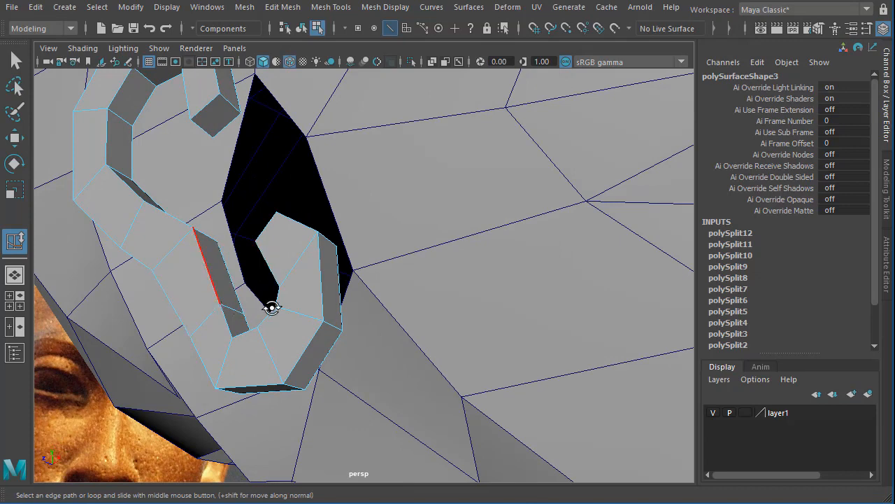
left_click_drag(272, 308, 327, 319, "alt")
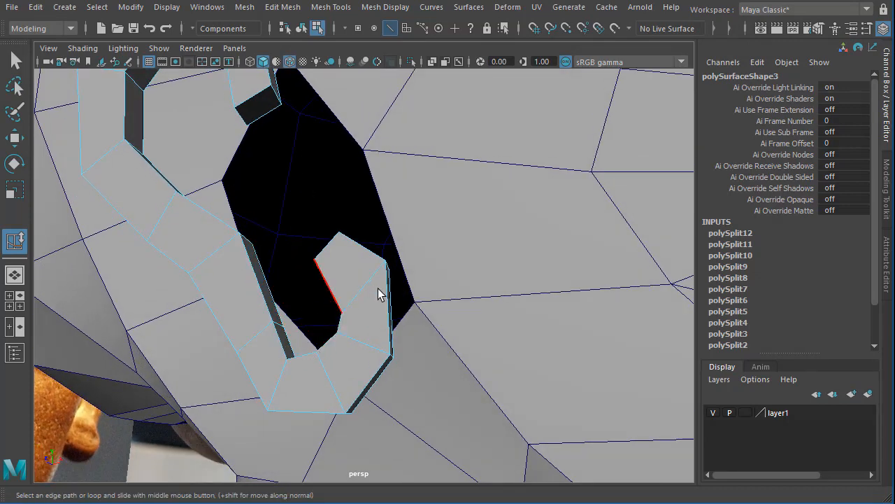
left_click_drag(378, 293, 472, 313, "alt")
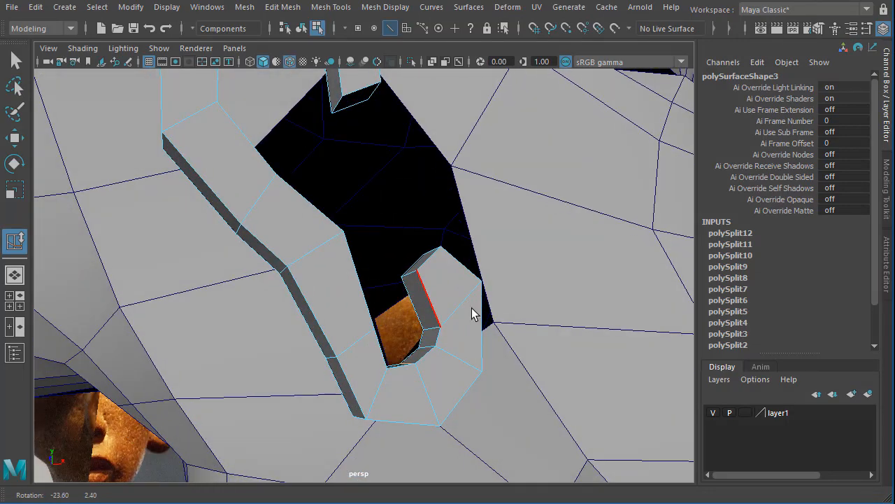
left_click_drag(361, 279, 340, 315, "alt")
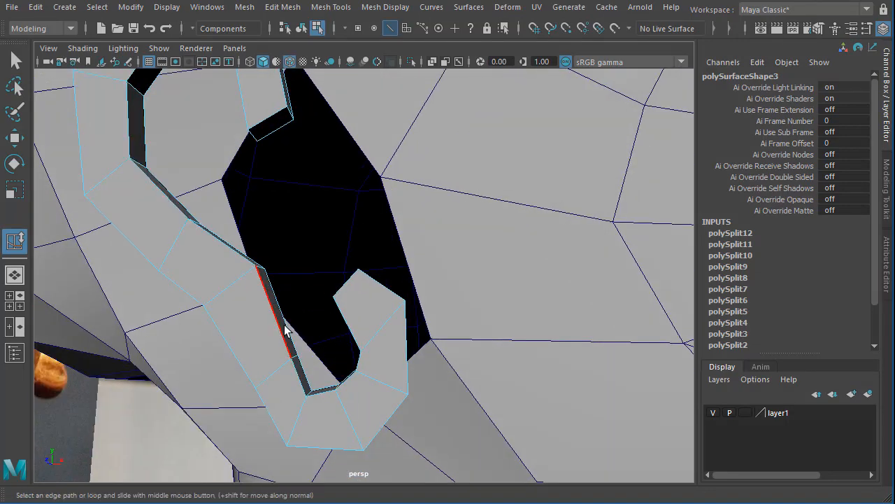
Step: Insert an edge loop across the ear strip just above the earlobe and move it to round the strip's curve
right_click_drag(276, 345, 162, 362)
left_click_drag(256, 353, 331, 301, "alt")
left_click_drag(371, 373, 350, 374, "alt")
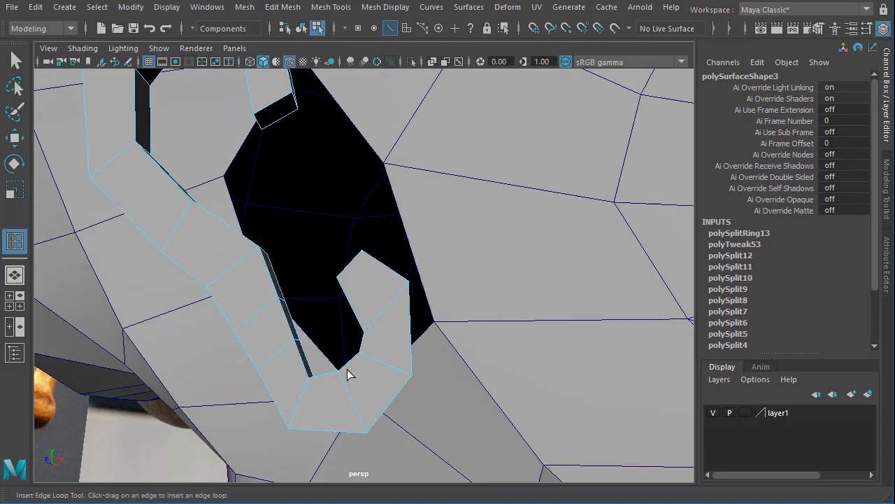
key("w")
left_click_drag(290, 356, 380, 337, "alt")
mouse_move(374, 385)
left_mouse_down("alt")
mouse_move(338, 425)
mouse_move(235, 464)
mouse_move(296, 392)
mouse_move(326, 408)
mouse_move(379, 369)
left_mouse_up("alt")
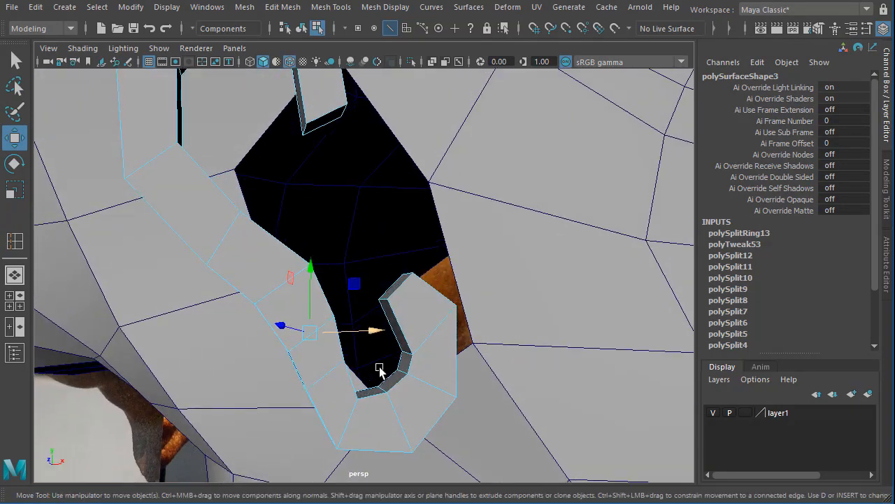
Step: Slide the short depth edge on the earlobe curl's inner wall upward with the Slide Edge Tool to even the edge spacing
left_click(405, 356)
right_click_drag(413, 329, 410, 438, "shift")
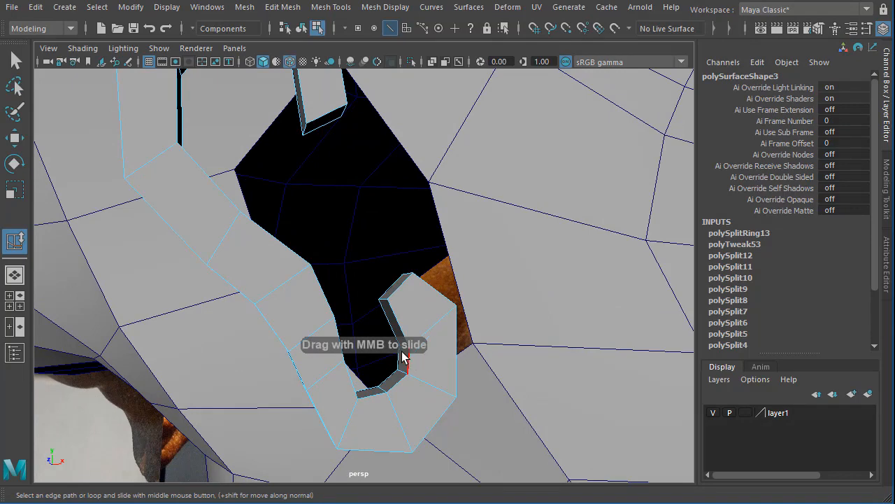
left_click_drag(371, 396, 394, 392, "alt")
Step: Delete the uppermost inner-wall face of the earlobe curl and bridge the gap to the ear strip, closing the lobe into a ring
right_click_drag(394, 392, 459, 418, "alt")
left_click_drag(460, 418, 426, 336, "alt")
right_click_drag(426, 318, 426, 358)
left_click(401, 327)
left_click_drag(400, 327, 369, 278, "alt")
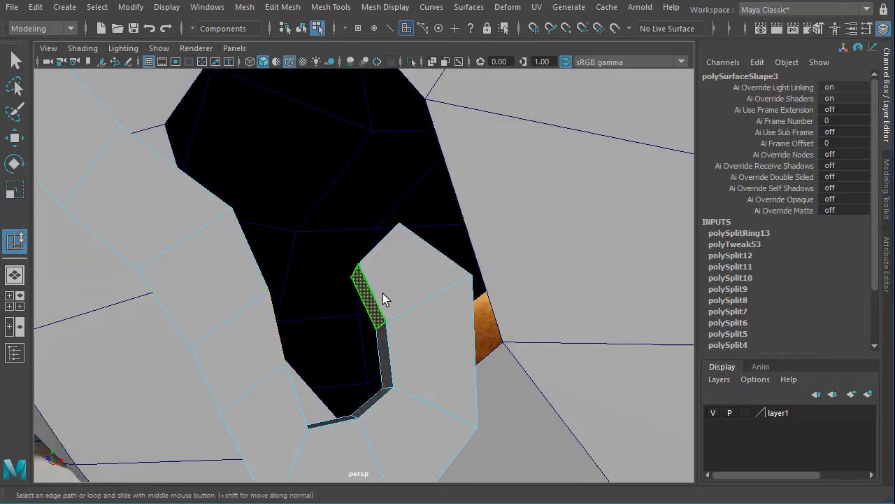
right_click_drag(383, 293, 362, 490, "shift")
left_click_drag(424, 390, 400, 394, "alt")
Step: Delete the faces on the back side of the ear, along both the long strip and the earlobe ring
right_click_drag(420, 327, 420, 408)
key("3")
left_click_drag(430, 397, 454, 385, "alt")
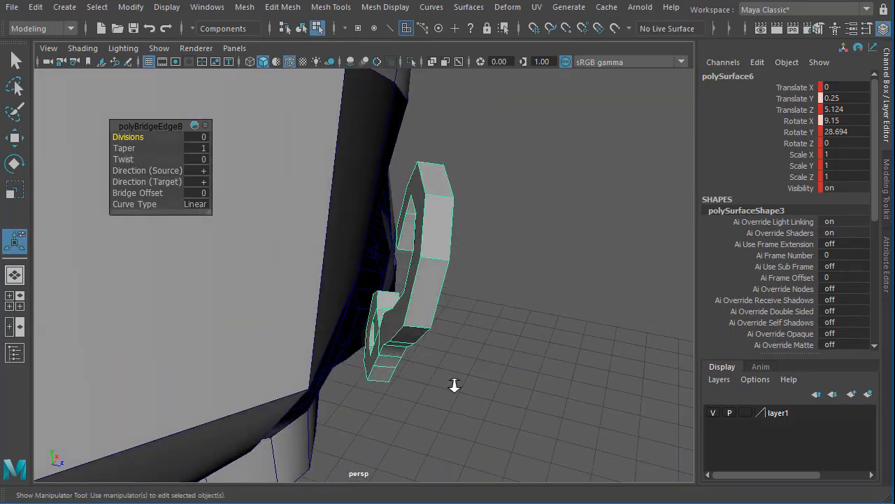
right_click_drag(454, 385, 414, 352, "alt")
left_click_drag(413, 352, 419, 353, "alt")
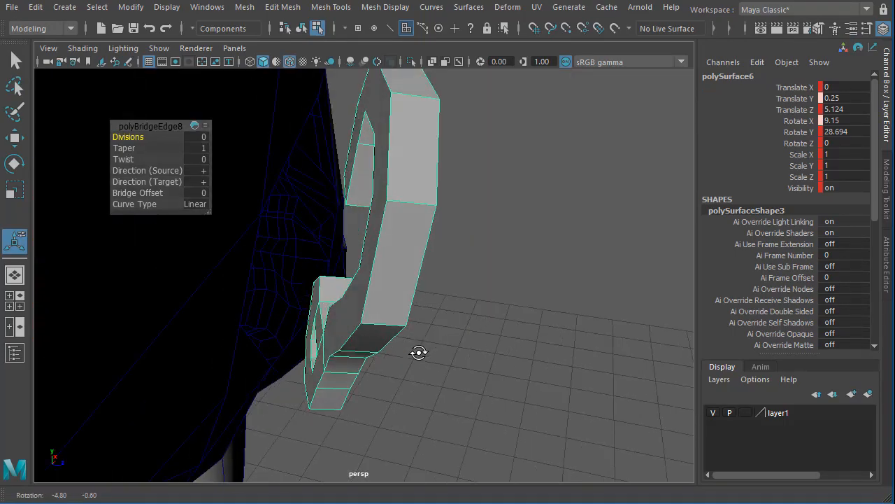
right_click_drag(399, 138, 400, 175)
left_click(382, 140)
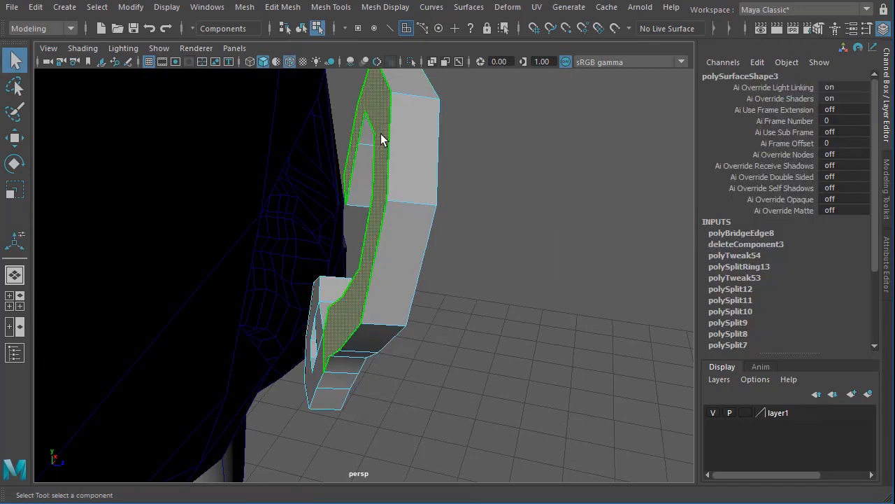
key("Delete")
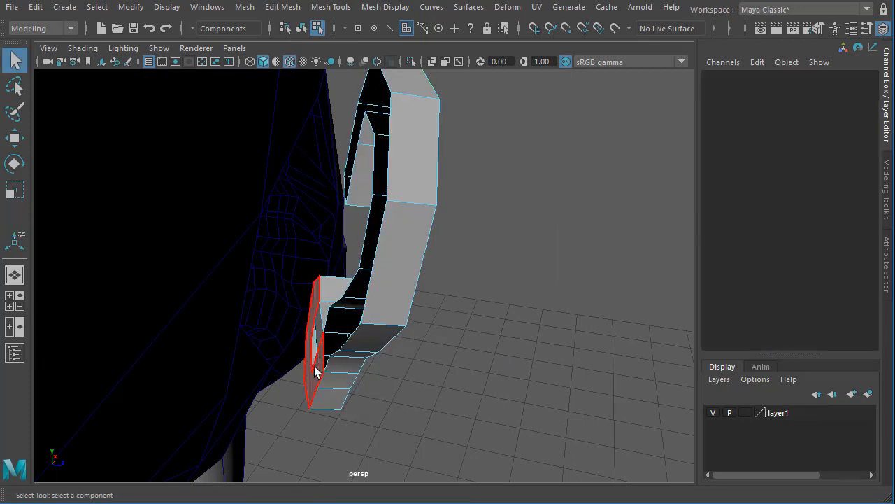
left_click(319, 324)
key("Delete")
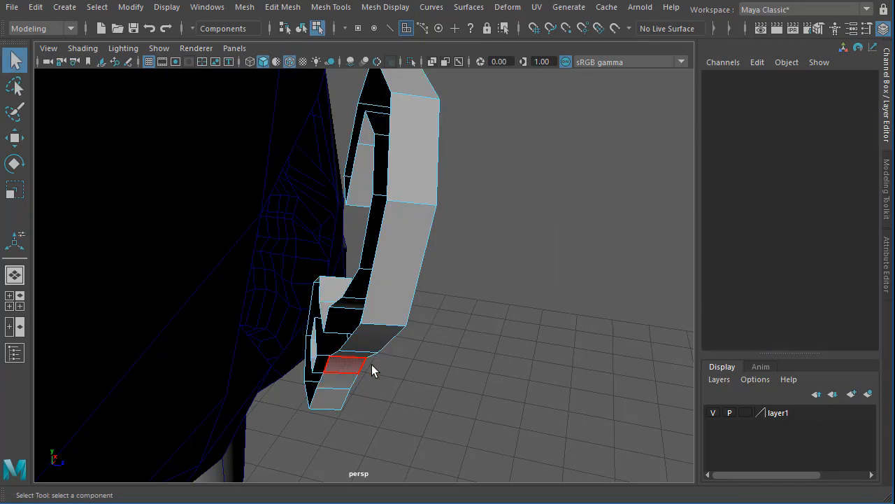
Step: Move the end edge of the ear's short upper strip down toward the earlobe in the front view, following the reference
left_click_drag(378, 370, 354, 310, "alt")
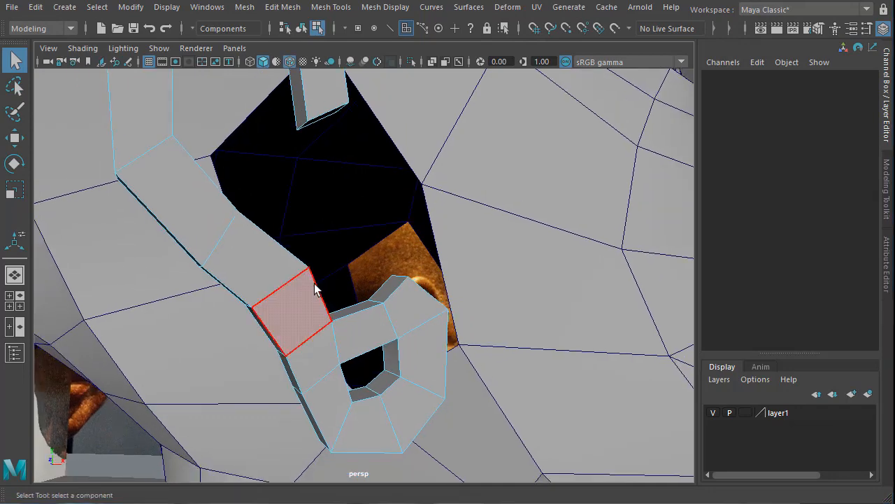
key("space")
key("space")
scroll(220, 375, "up", 5)
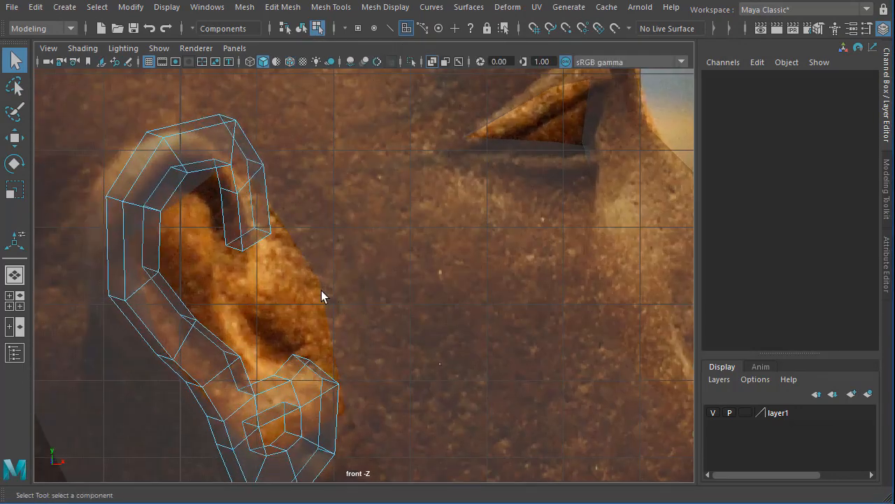
right_click_drag(281, 259, 280, 212)
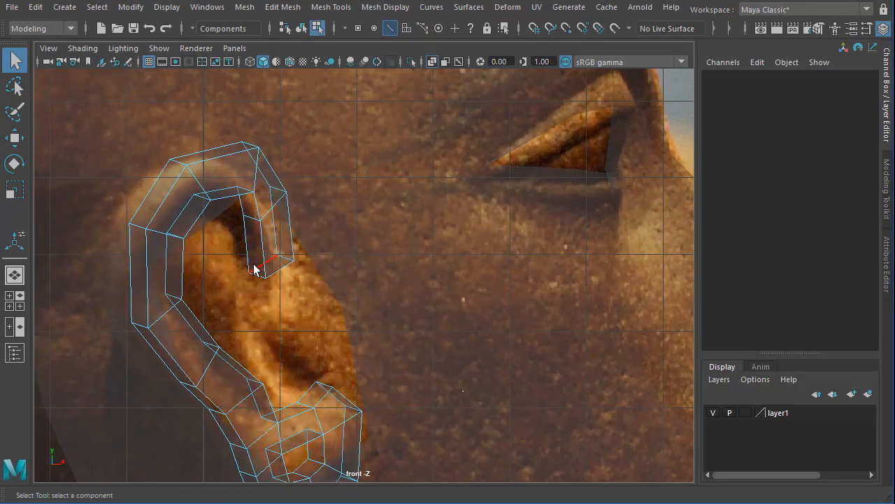
left_click(259, 269)
key("w")
left_click_drag(269, 268, 289, 306)
key("space")
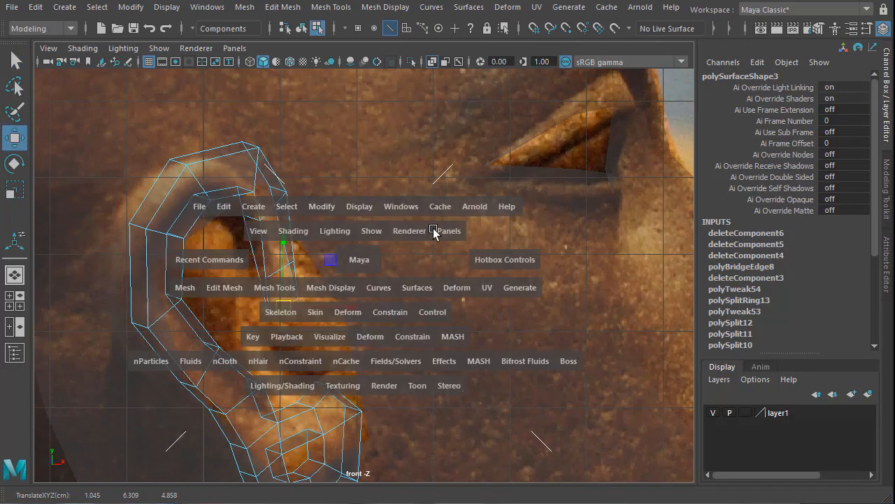
key("space")
Step: Move the upper strip's end edge in depth toward the head and shift the neighbouring crosswise edge to shape the strip's tip
left_click_drag(441, 235, 262, 226, "alt")
middle_click_drag(314, 164, 280, 314, "alt")
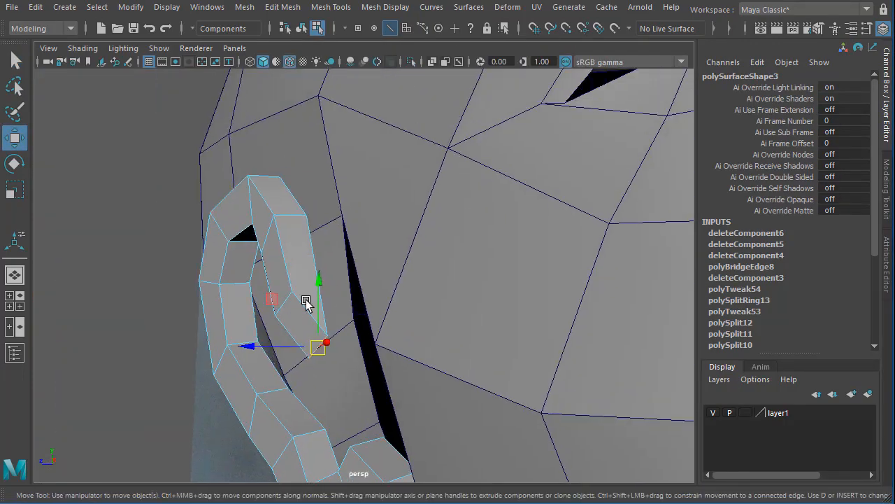
left_click_drag(307, 304, 354, 259, "alt")
left_click_drag(316, 354, 294, 378, "alt")
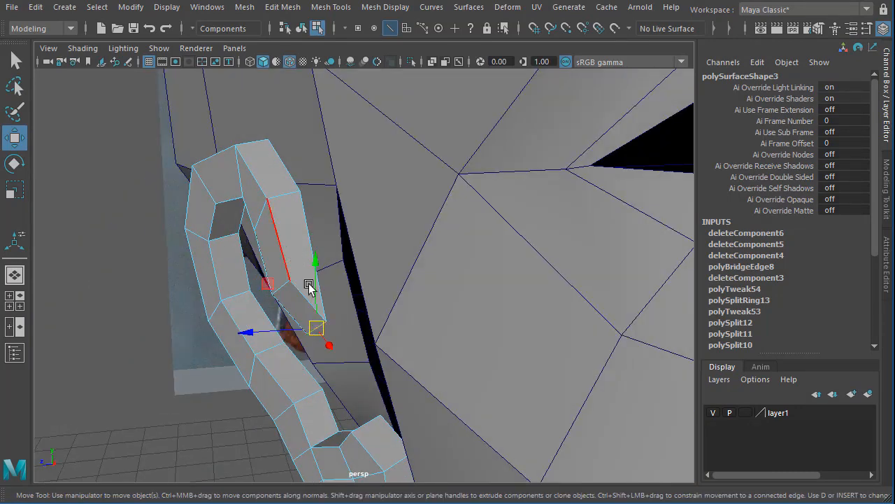
left_click_drag(356, 343, 295, 343, "alt")
left_click_drag(409, 383, 524, 366, "alt")
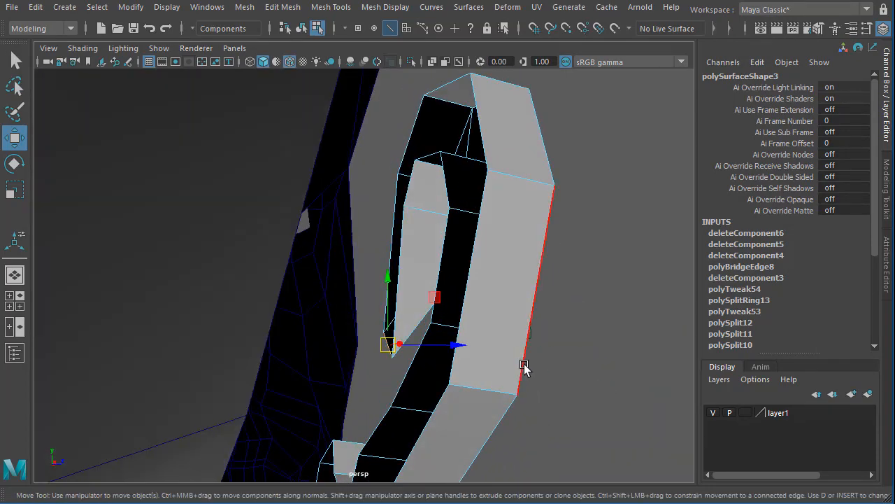
left_click_drag(456, 345, 292, 310)
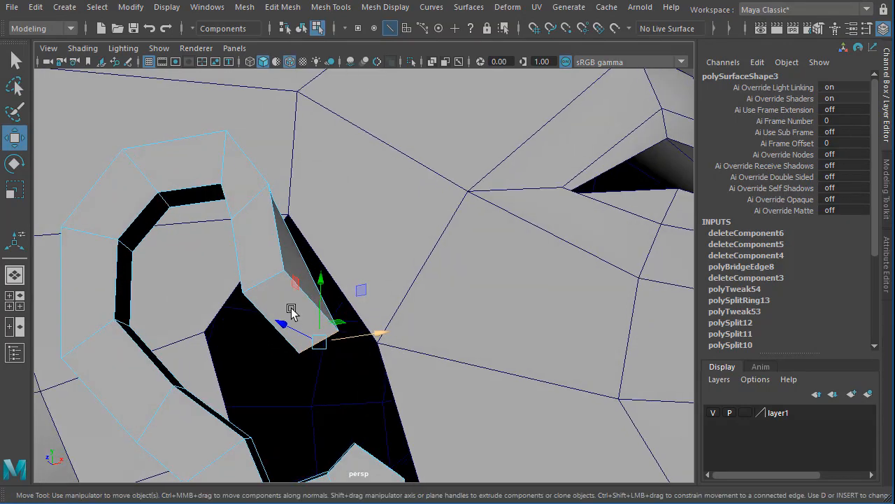
left_click(274, 280)
left_click_drag(316, 268, 381, 325)
Step: Compare the ear's shape with the front and side reference images from several views
key("space")
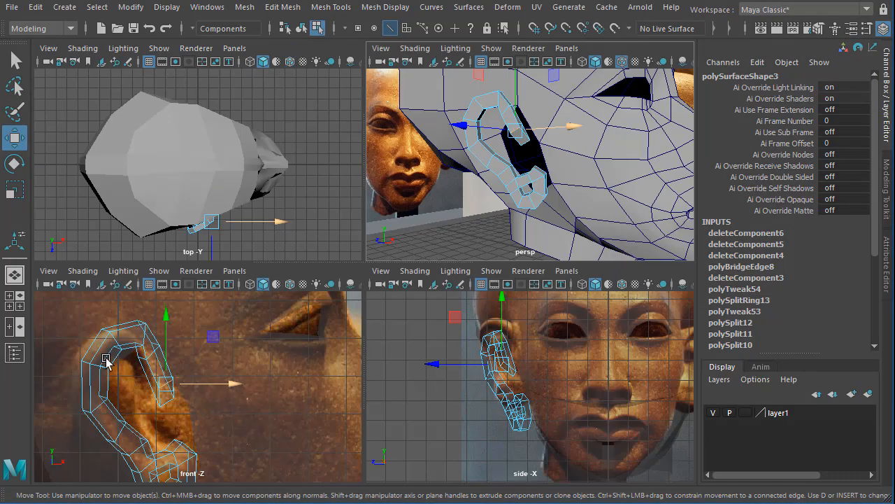
middle_click_drag(190, 431, 246, 403, "alt")
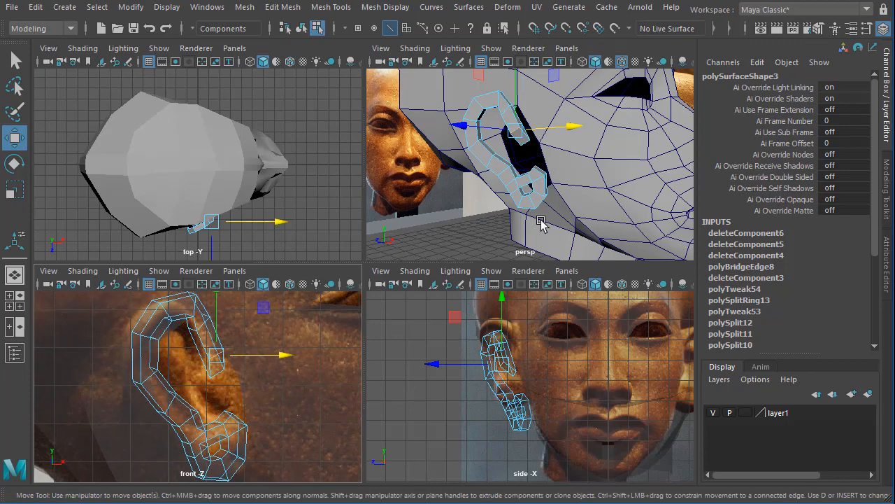
key("space")
left_click_drag(560, 203, 423, 258, "alt")
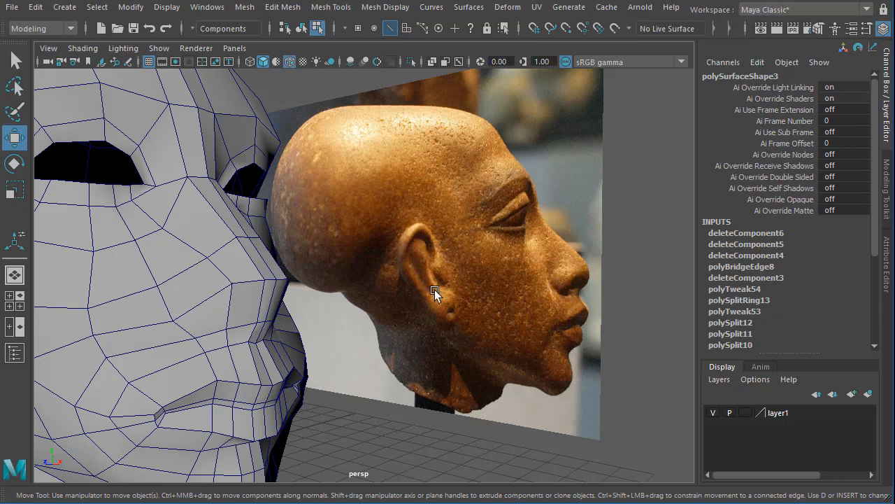
left_click_drag(392, 329, 435, 324, "alt")
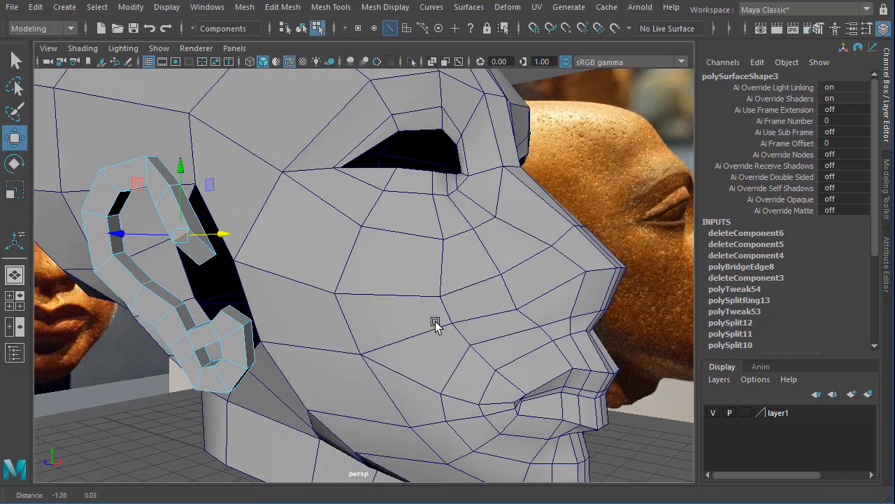
right_click_drag(436, 324, 373, 342, "alt")
middle_click_drag(373, 342, 448, 382, "alt")
left_click_drag(301, 297, 364, 310, "alt")
left_click_drag(303, 312, 336, 325, "alt")
Step: Bridge the end edge of the upper strip to the top edge of the earlobe ring
left_click_drag(345, 334, 376, 290, "alt")
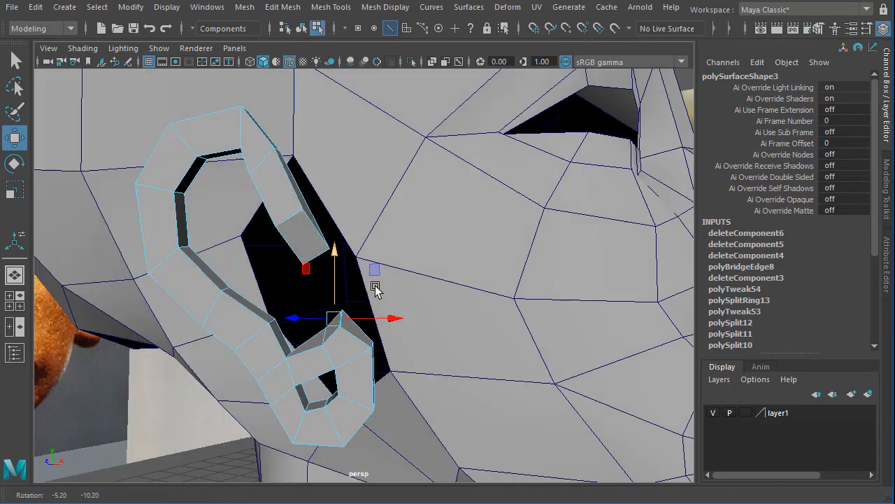
scroll(346, 310, "up", 4)
left_click_drag(381, 332, 337, 256, "alt")
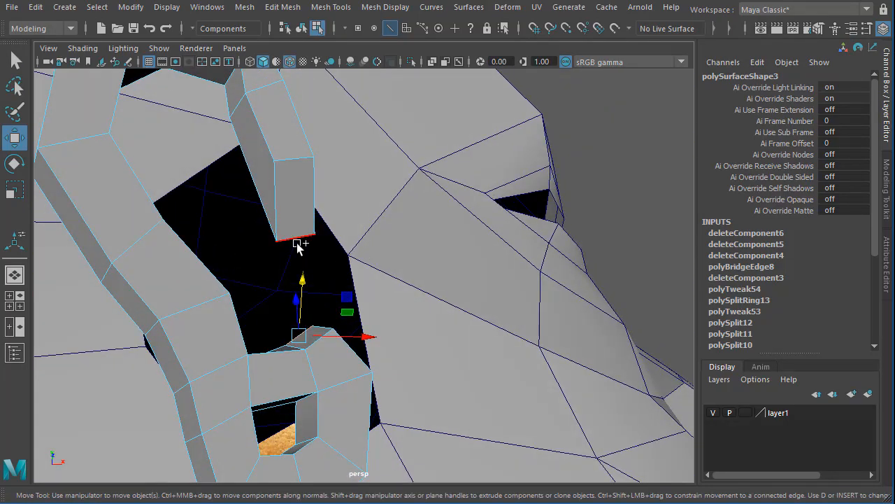
left_click_drag(343, 316, 251, 350, "alt")
right_click_drag(350, 235, 343, 400, "shift")
left_click_drag(343, 400, 378, 297, "alt")
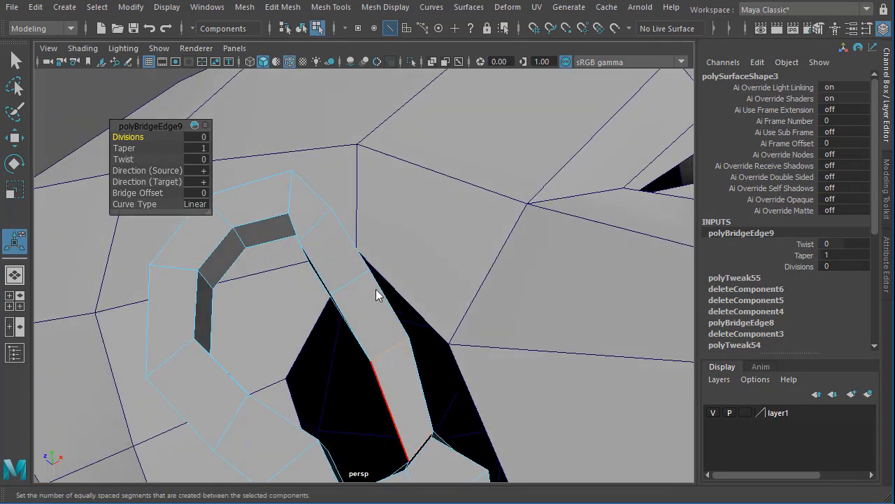
Step: Select the border edges around the ear's large inner opening and close it with Fill Hole
left_click(382, 389)
left_click_drag(410, 400, 369, 459, "alt")
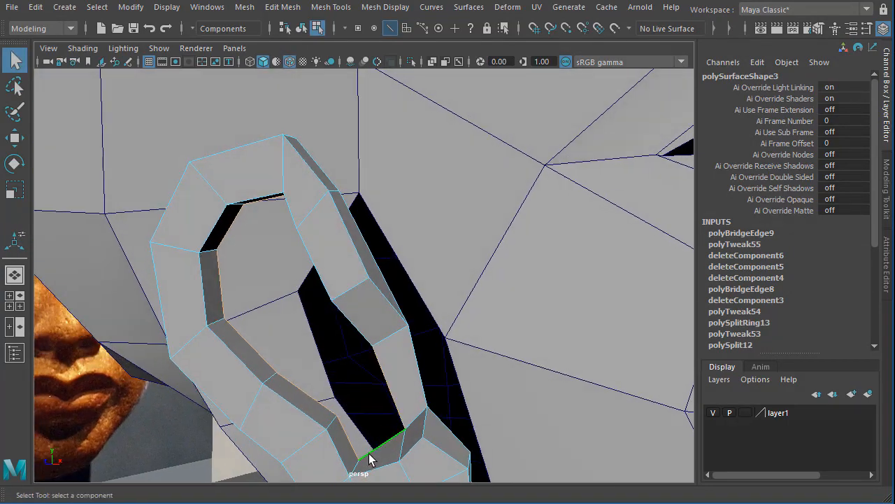
left_click_drag(351, 353, 376, 294, "alt")
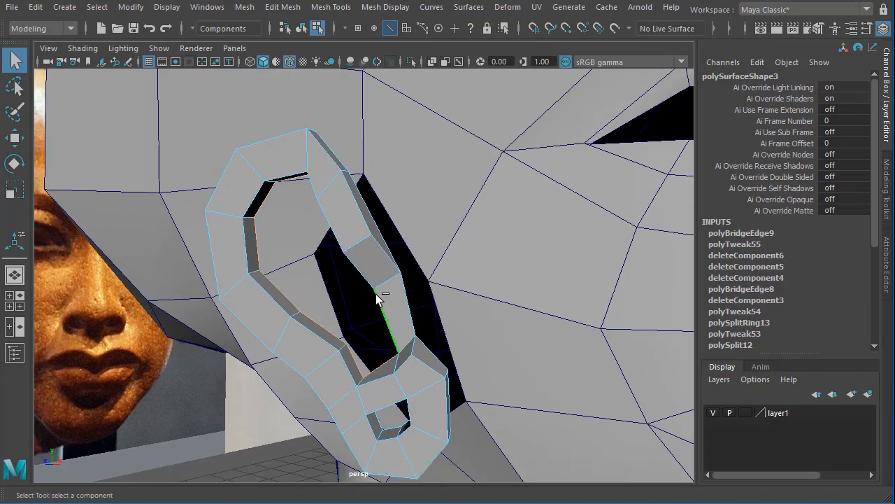
right_click_drag(376, 294, 347, 478, "shift")
key("w")
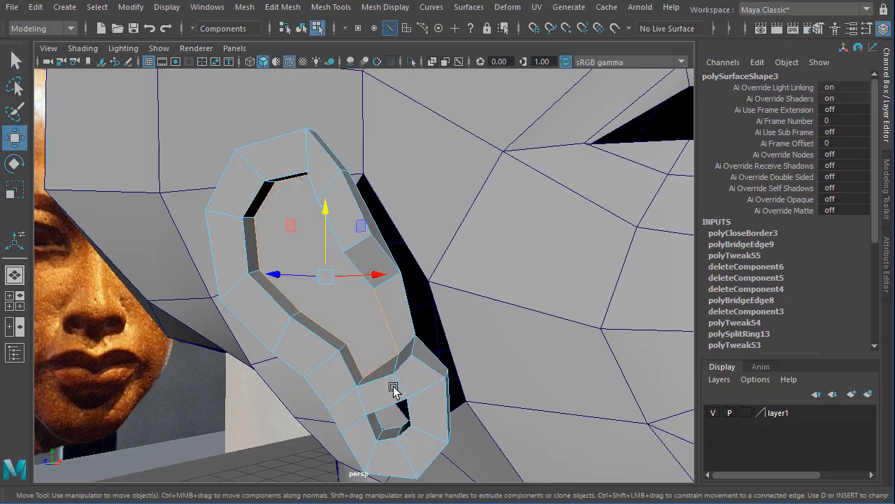
Step: Adjust the inner rim vertex on the ear's front strip, comparing the shape with the side reference
left_click_drag(394, 390, 565, 363, "alt")
left_click_drag(157, 278, 186, 274, "alt")
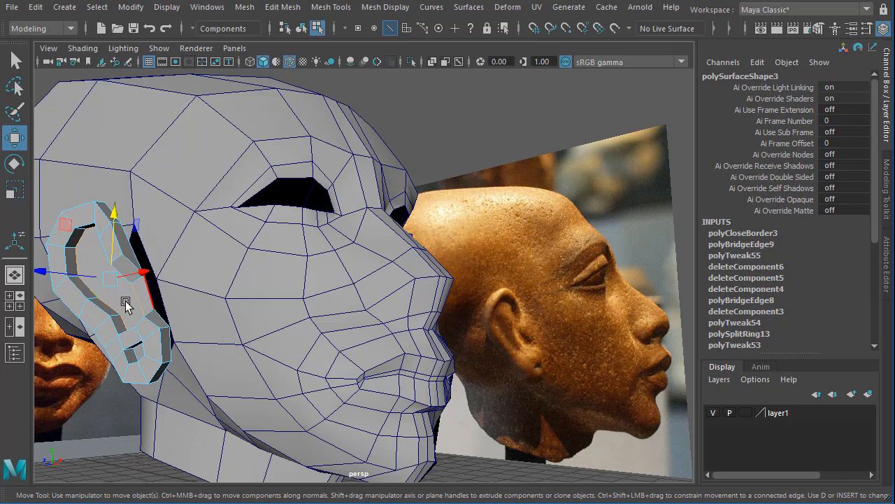
left_click_drag(126, 301, 168, 297, "alt")
right_click_drag(119, 289, 76, 284)
left_click(108, 273)
mouse_move(109, 272)
left_mouse_down("alt")
mouse_move(156, 273)
mouse_move(148, 265)
mouse_move(137, 303)
mouse_move(114, 336)
mouse_move(133, 374)
mouse_move(145, 306)
mouse_move(99, 276)
left_mouse_up("alt")
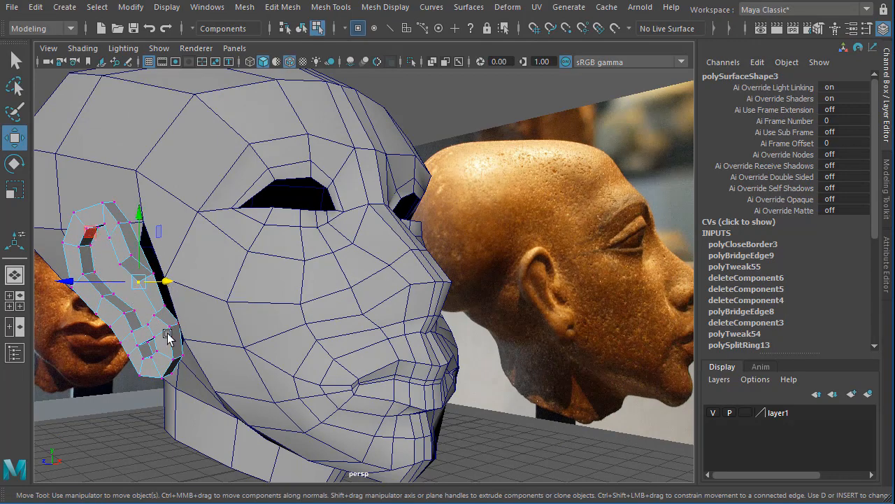
Step: Extrude the filled inner-ear face and scale it inward to inset it from the rim
left_click_drag(167, 334, 218, 334, "alt")
middle_click_drag(91, 261, 145, 277, "alt")
right_click_drag(147, 275, 146, 295)
left_click(146, 293)
left_click_drag(145, 294, 194, 308, "alt")
right_click_drag(162, 254, 165, 308, "shift")
left_click_drag(229, 316, 228, 289, "alt")
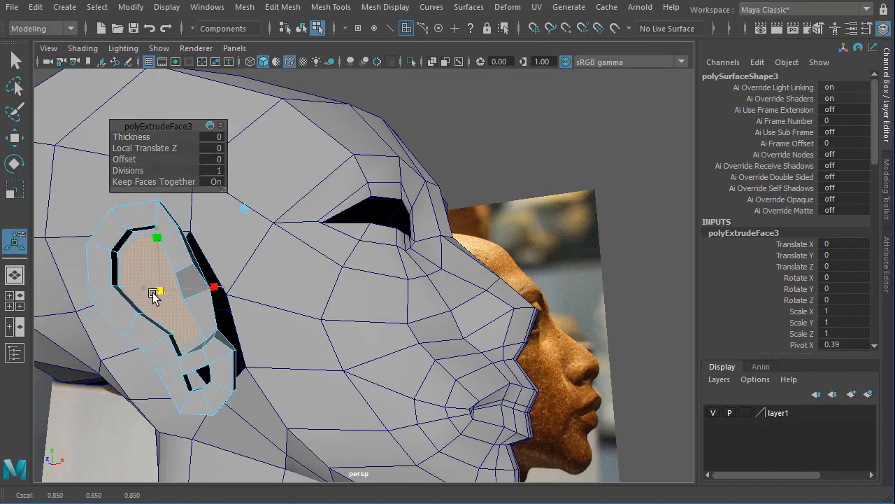
Step: Offset the extruded inner-ear face in depth with a Local Translate Z of 0.288
left_click_drag(149, 296, 214, 332, "alt")
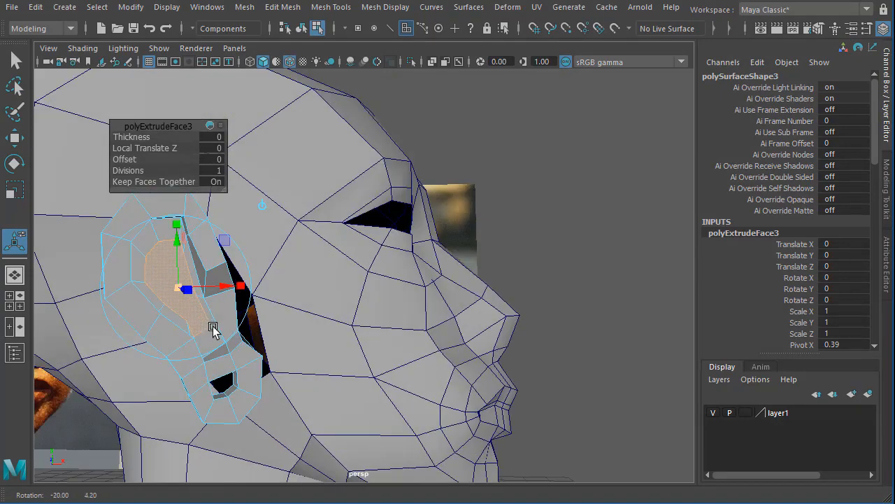
right_click_drag(214, 331, 253, 334, "alt")
middle_click_drag(253, 334, 341, 346, "alt")
left_click_drag(342, 346, 308, 340, "alt")
right_click_drag(307, 340, 313, 350, "alt")
middle_click_drag(313, 350, 352, 354, "alt")
Step: In the side reference view, move the vertex at the lower end of the inner ear up and forward to follow the reference ridge
key("space")
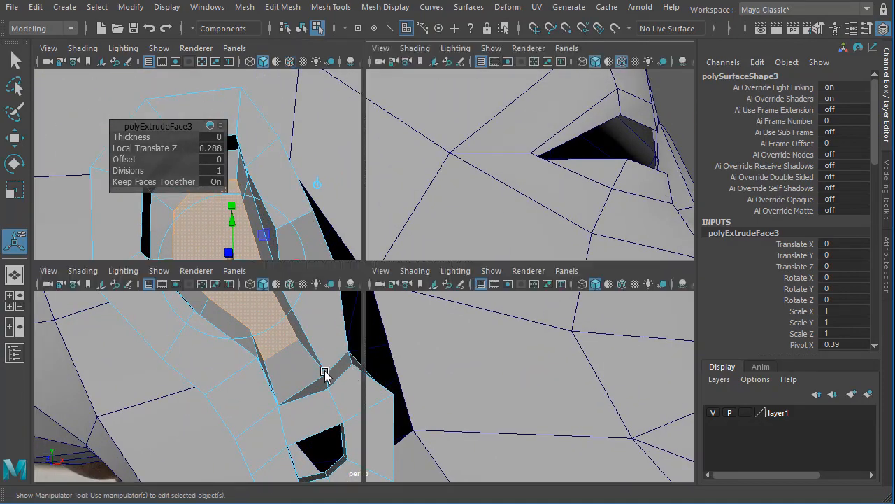
key("space")
right_click_drag(329, 404, 378, 409, "alt")
mouse_move(335, 406)
middle_mouse_down("alt")
mouse_move(334, 420)
mouse_move(254, 439)
middle_mouse_up("alt")
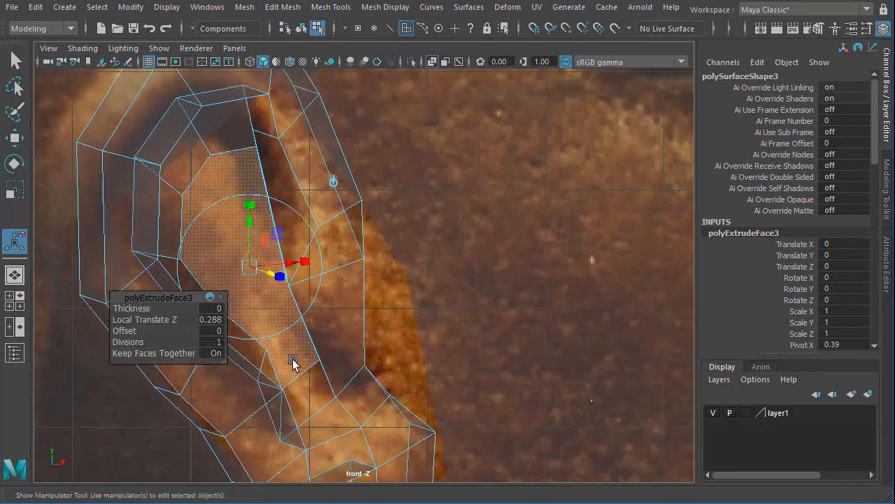
mouse_move(327, 362)
middle_mouse_down("alt")
mouse_move(459, 364)
mouse_move(452, 371)
middle_mouse_up("alt")
key("w")
key("F9")
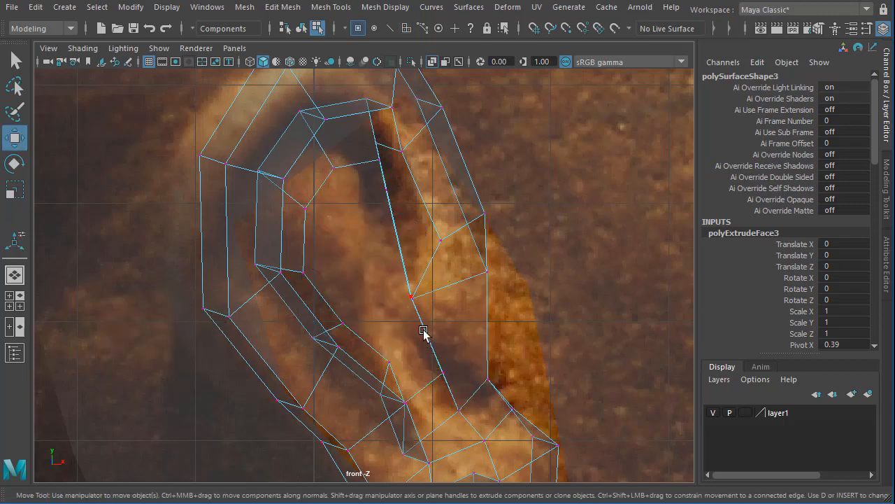
left_click(409, 397)
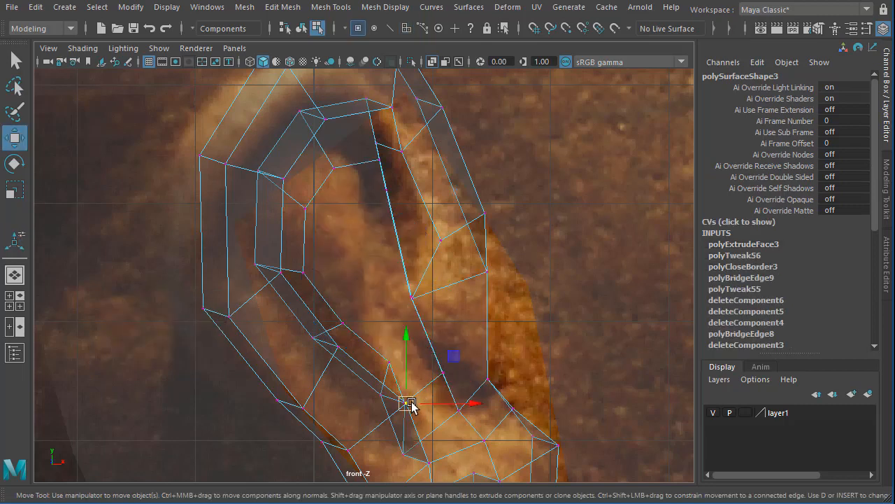
right_click_drag(419, 412, 518, 447, "alt")
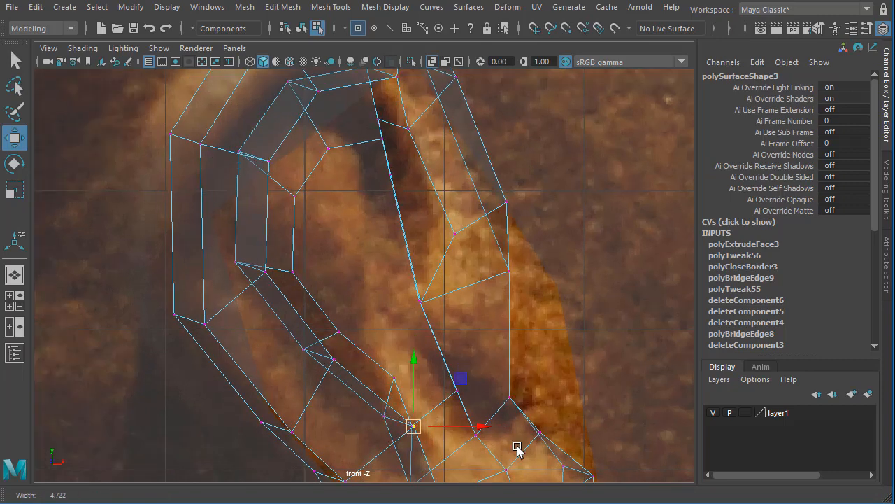
middle_click_drag(518, 448, 420, 331, "alt")
right_click_drag(372, 312, 440, 378, "alt")
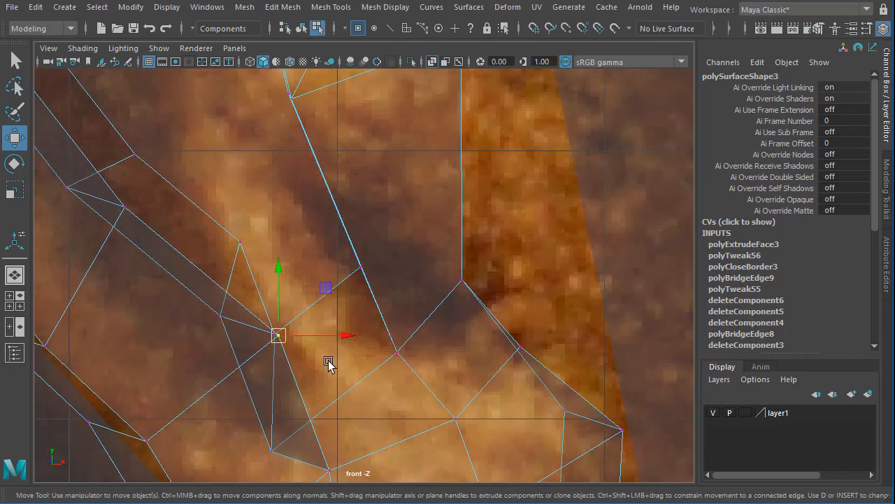
left_click(274, 333)
left_click_drag(274, 328, 309, 286)
Step: Move the two upper front vertices of the extruded inner-ear face backward to match the side reference
right_click_drag(399, 336, 295, 270, "alt")
middle_click_drag(296, 270, 298, 335, "alt")
right_click_drag(362, 339, 387, 342, "alt")
middle_click_drag(387, 342, 364, 374, "alt")
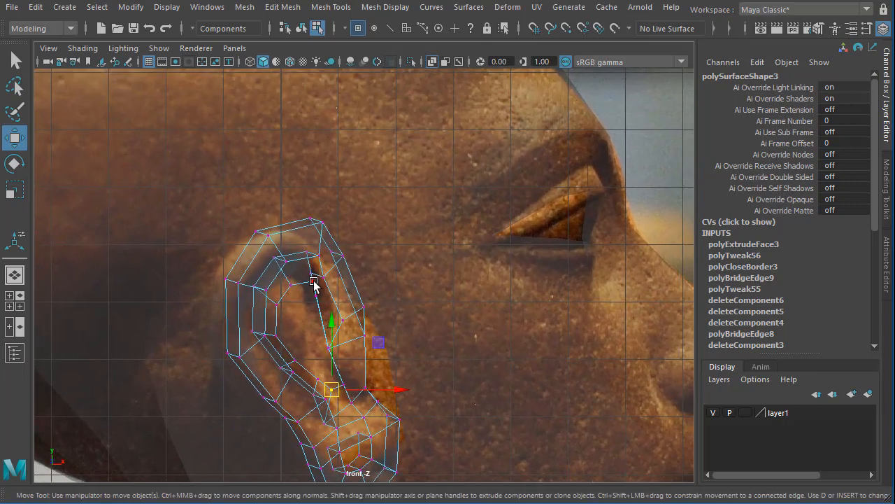
left_click(293, 287)
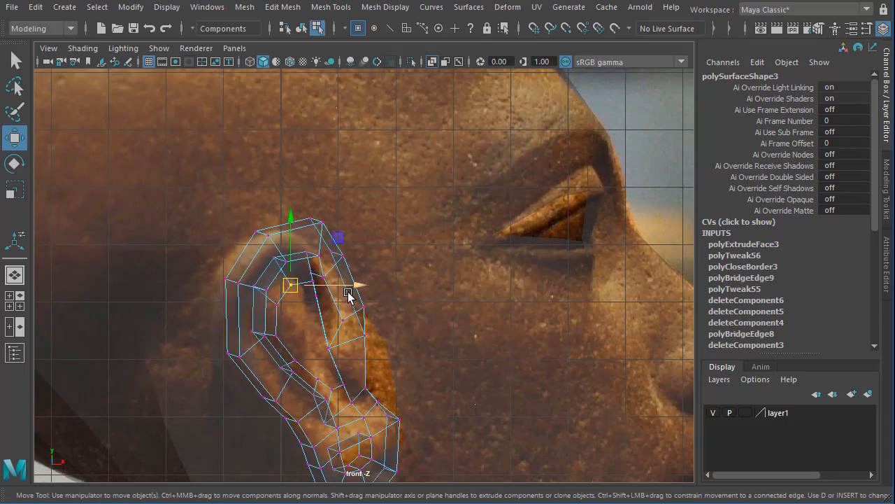
left_click_drag(348, 294, 371, 290)
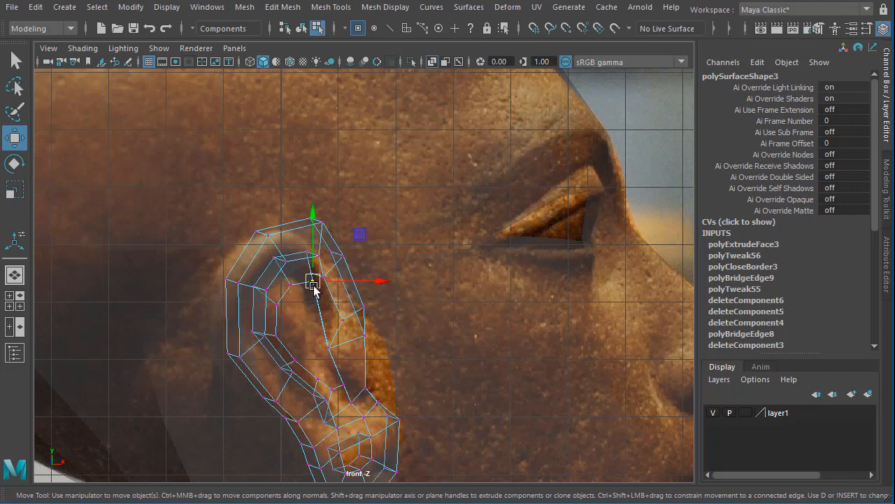
left_click_drag(313, 284, 308, 282)
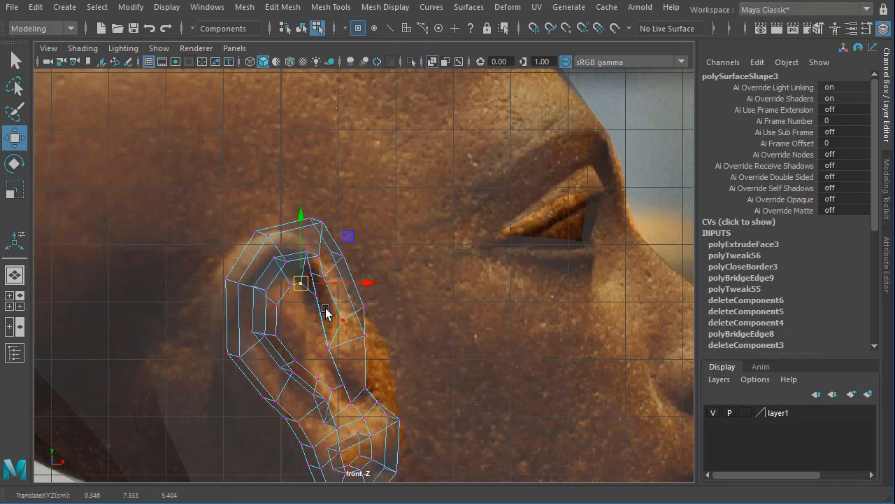
left_click(317, 297)
left_click_drag(316, 298, 276, 304)
left_click(278, 305)
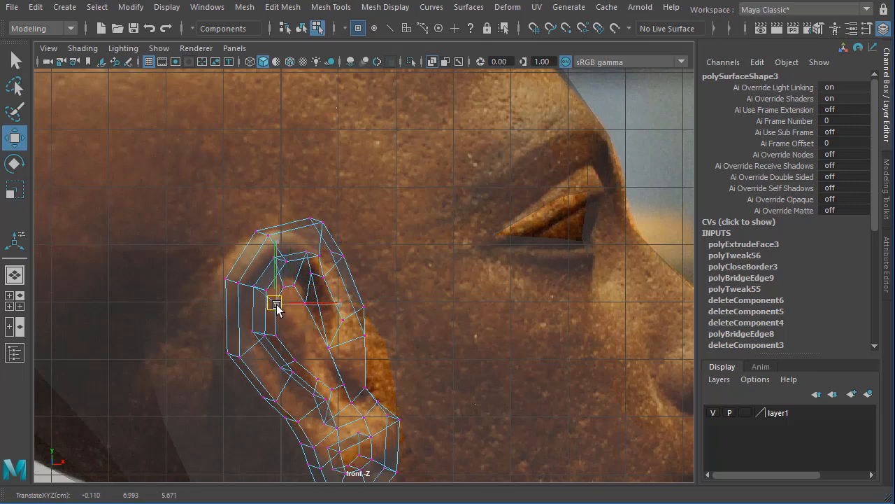
key("ctrl+z")
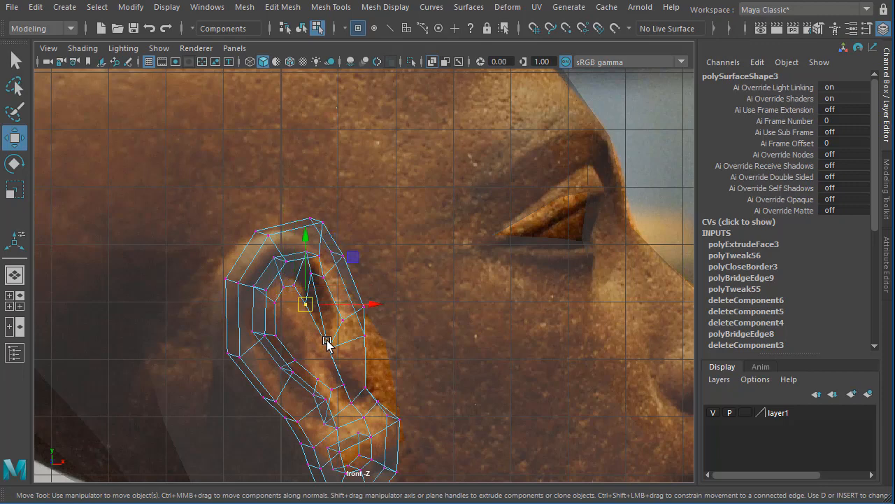
Step: Shift the two lower vertices on the front border of the inner-ear face backward to match the side reference
left_click(336, 348)
left_click_drag(388, 347, 378, 344)
key("Right")
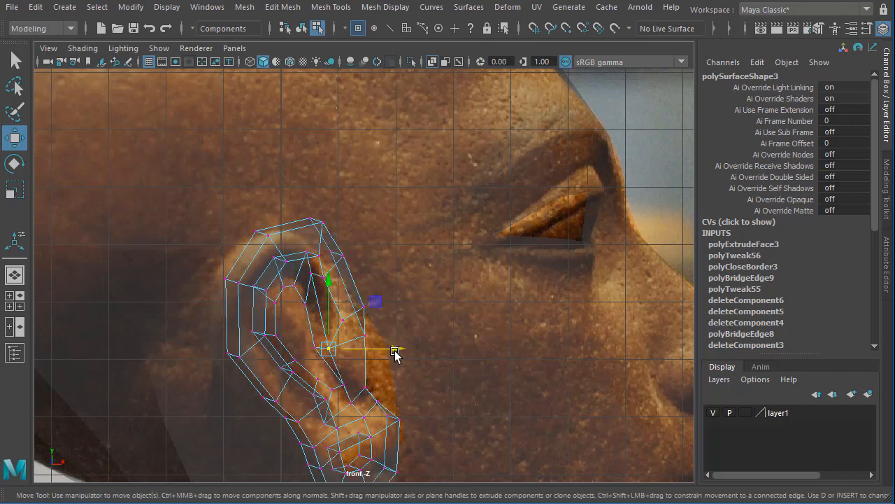
key("Down")
key("Up")
key("Down")
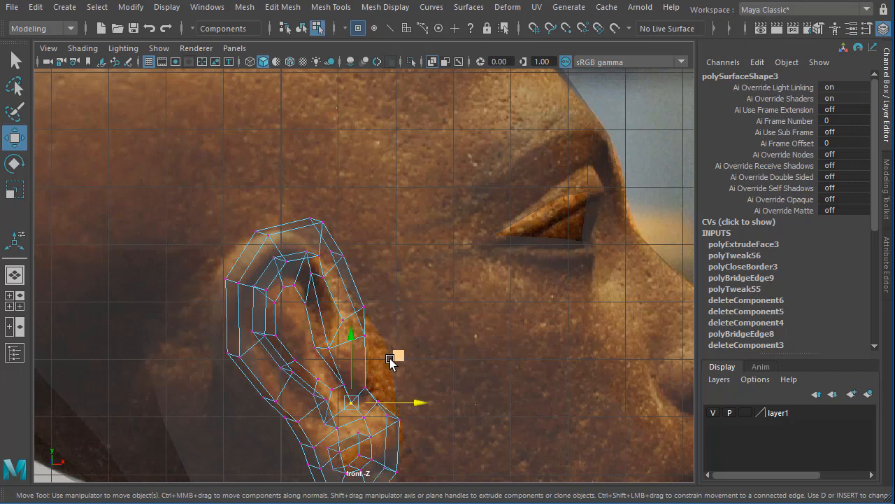
key("Left")
key("Up")
key("Right")
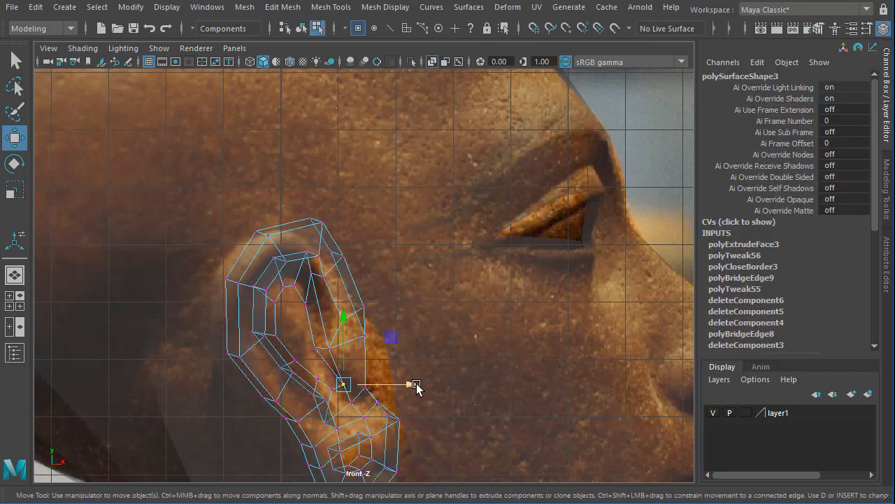
left_click_drag(413, 386, 408, 389)
Step: Examine the reshaped ear from several angles in perspective with smooth mesh preview, then return it to the unsmoothed display
key("space")
key("space")
left_click_drag(434, 313, 420, 301, "alt")
key("space")
key("space")
left_click_drag(508, 213, 303, 244, "alt")
right_click_drag(302, 244, 294, 318)
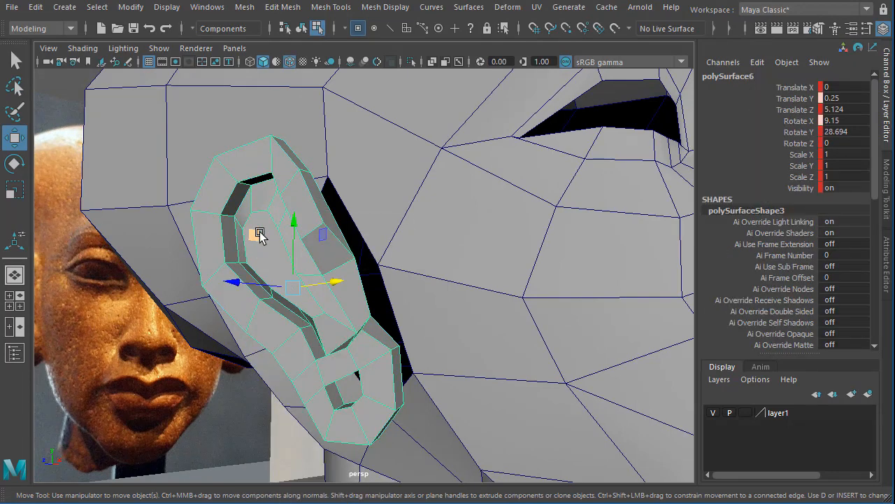
key("4")
key("6")
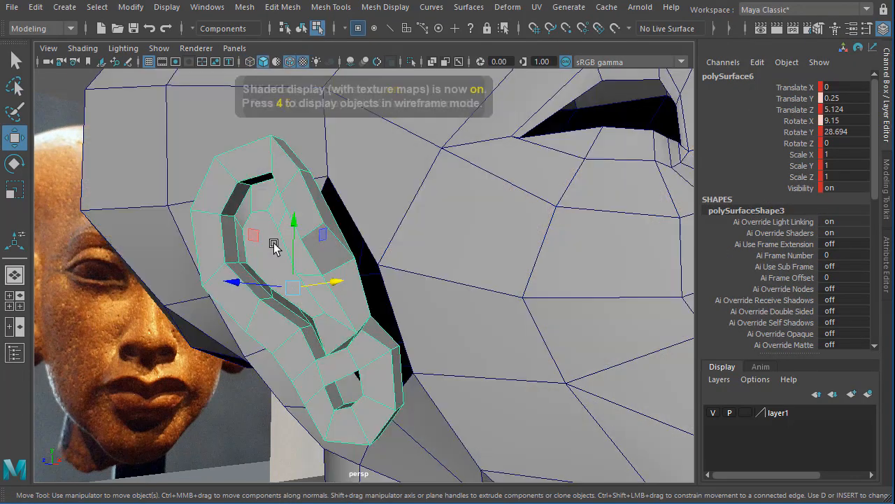
key("3")
mouse_move(266, 303)
left_mouse_down("alt")
mouse_move(333, 315)
mouse_move(246, 330)
mouse_move(394, 334)
mouse_move(381, 330)
mouse_move(406, 300)
mouse_move(419, 359)
mouse_move(496, 368)
mouse_move(442, 390)
mouse_move(316, 366)
mouse_move(292, 346)
mouse_move(362, 350)
left_mouse_up("alt")
left_click(156, 331)
scroll(409, 289, "up", 5)
left_click_drag(410, 289, 462, 318, "alt")
left_click(428, 328)
key("1")
Step: Use Multi-Cut to add two edges across the inner-ear face, joining opposite vertices on its back and front borders
right_click_drag(414, 245, 413, 199)
left_click(405, 250)
left_click_drag(441, 327, 525, 263, "alt")
middle_click_drag(527, 262, 418, 260, "alt")
left_click_drag(480, 256, 417, 229, "alt")
middle_click_drag(417, 230, 399, 287, "alt")
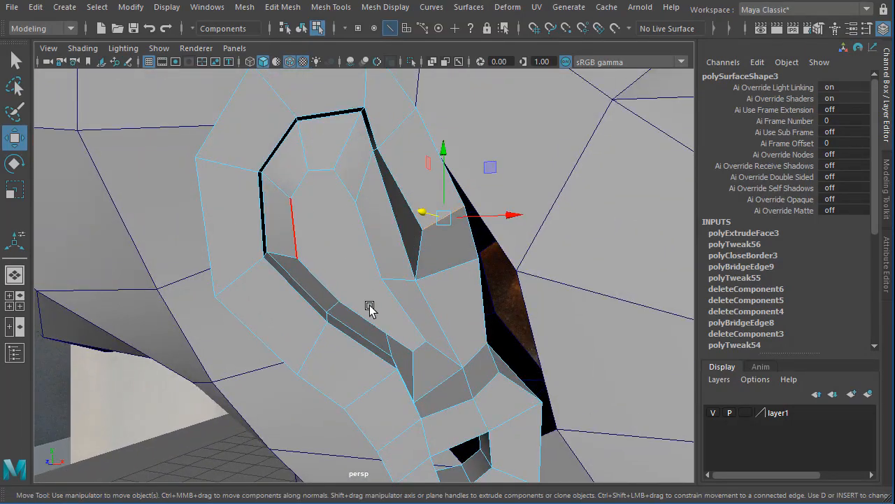
left_click_drag(369, 309, 394, 287, "alt")
right_click_drag(368, 194, 335, 280)
right_click_drag(348, 185, 272, 210, "shift")
middle_click_drag(302, 221, 278, 166, "alt")
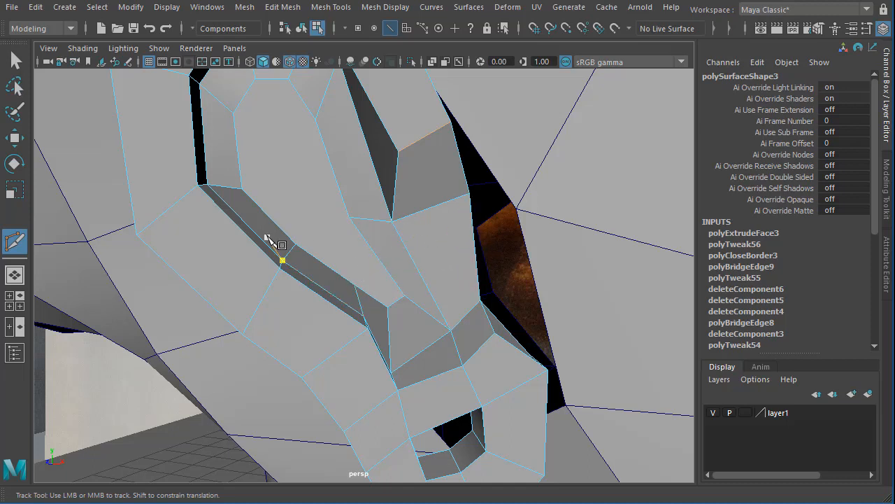
left_click(295, 245)
right_click(327, 198)
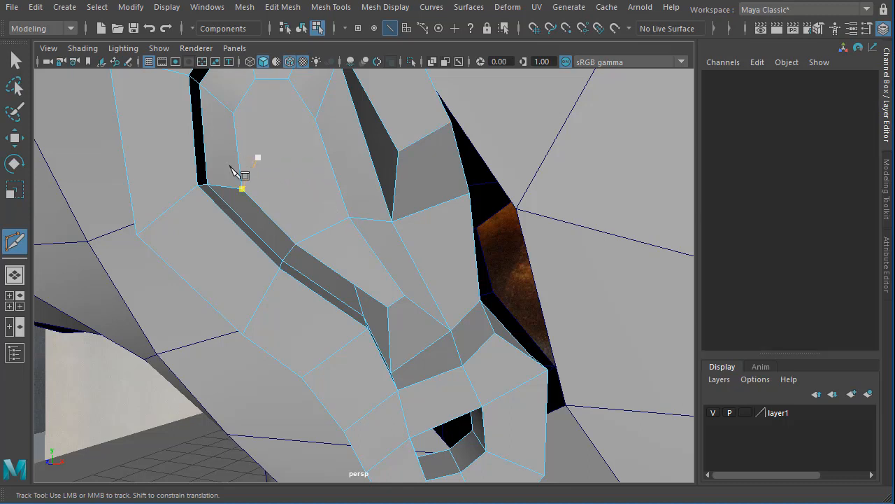
left_click(256, 181)
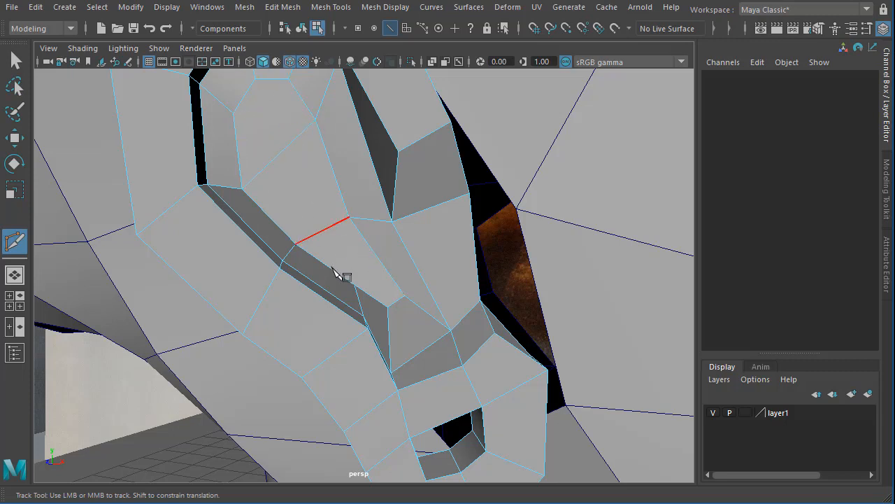
left_click(316, 120)
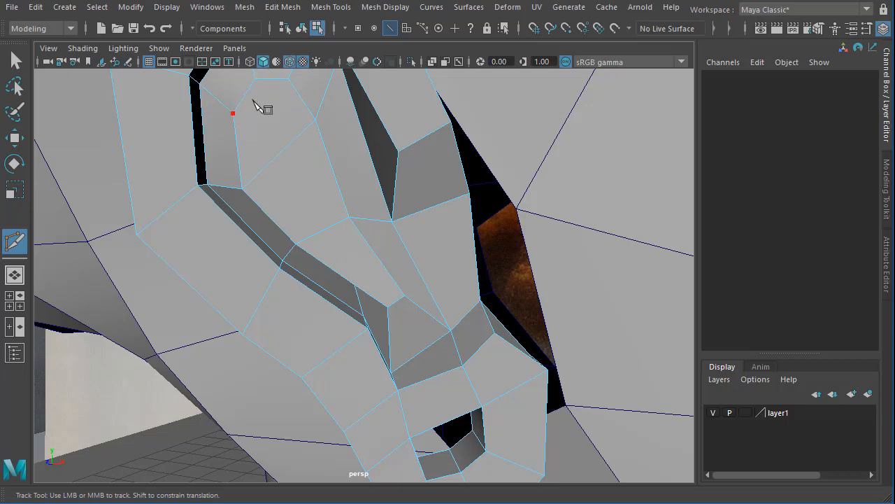
left_click(351, 216)
Step: Cut a lengthwise edge line from the inner ear's top vertex to the ear's front border, and connect it to the lower back rim vertex
right_click_drag(361, 211, 310, 238, "alt")
middle_click_drag(321, 232, 284, 275, "alt")
left_click_drag(285, 276, 256, 169, "alt")
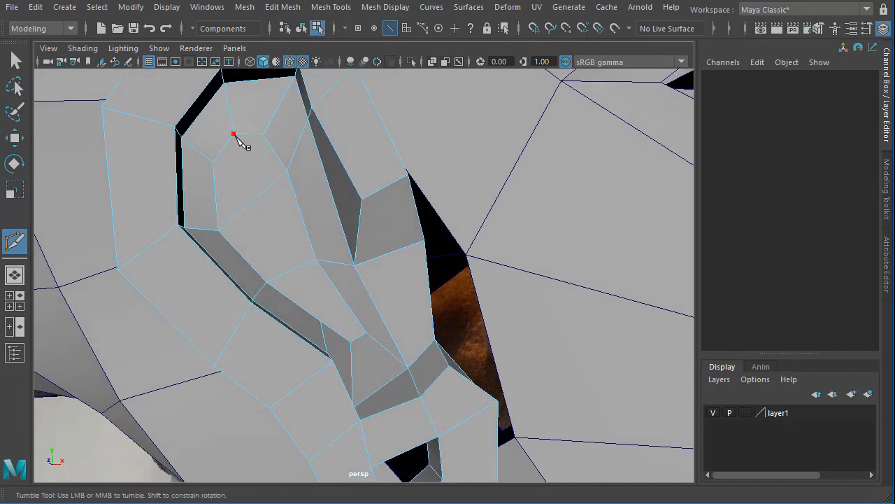
left_click(254, 201)
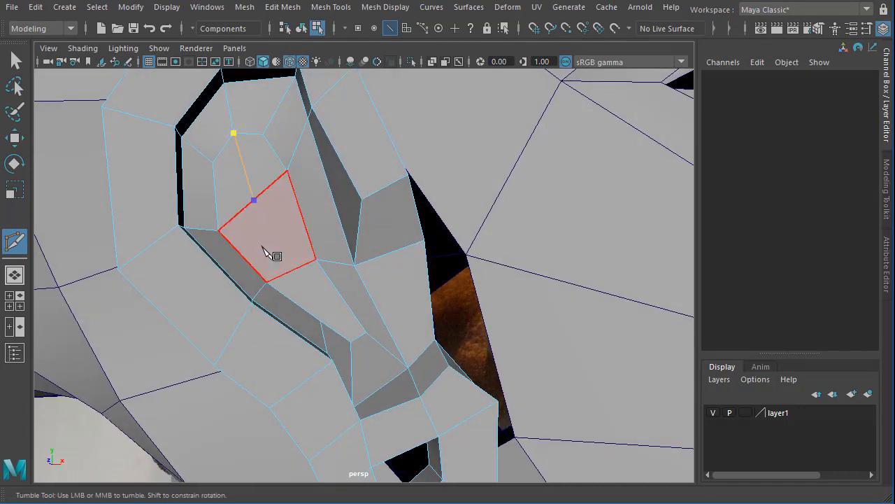
left_click(297, 272)
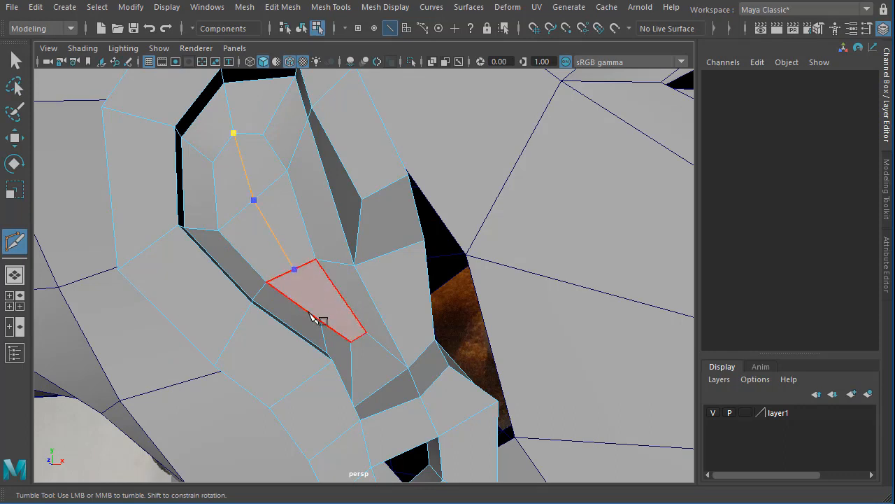
left_click(377, 308)
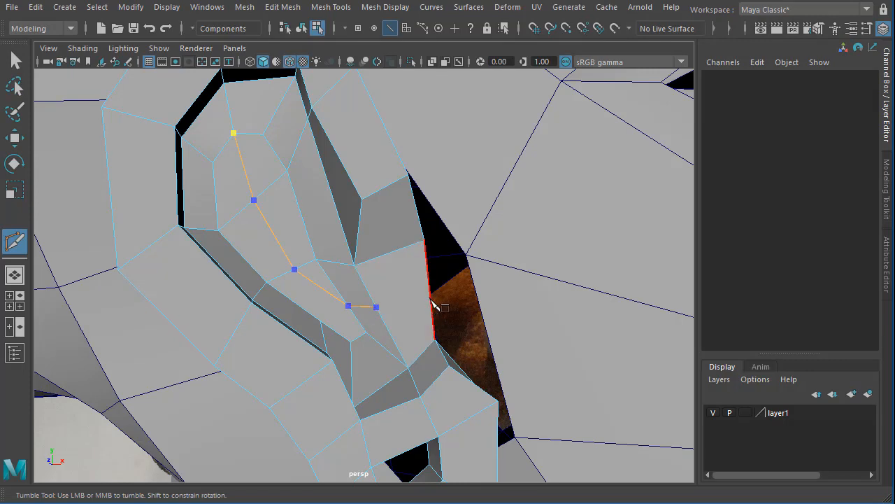
left_click(431, 302)
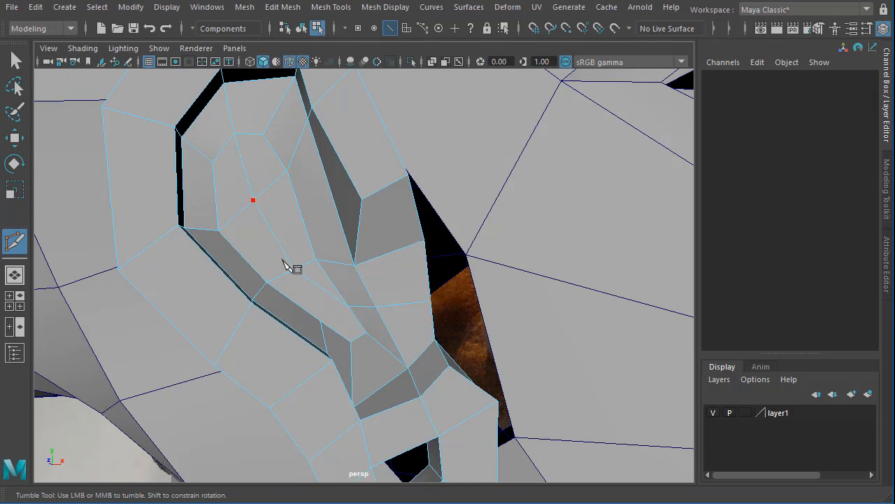
left_click(320, 320)
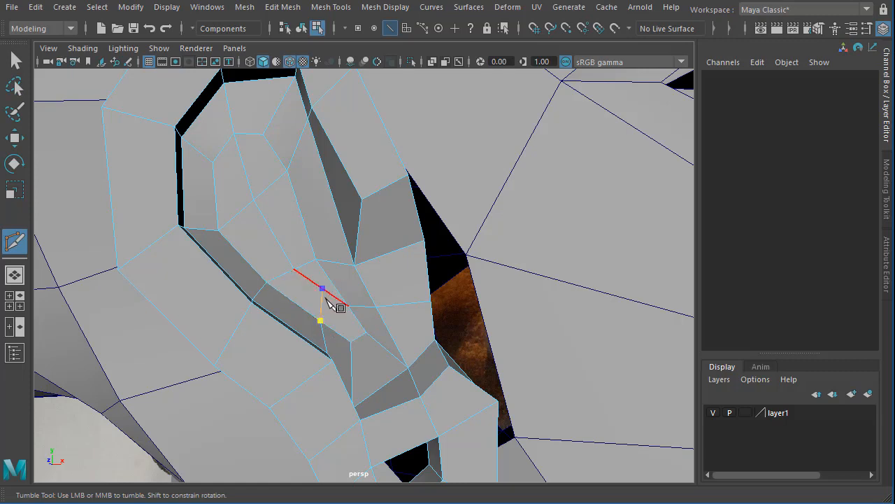
right_click(325, 298)
Step: Lower the new junction vertex in the inner ear slightly along the vertical axis
key("w")
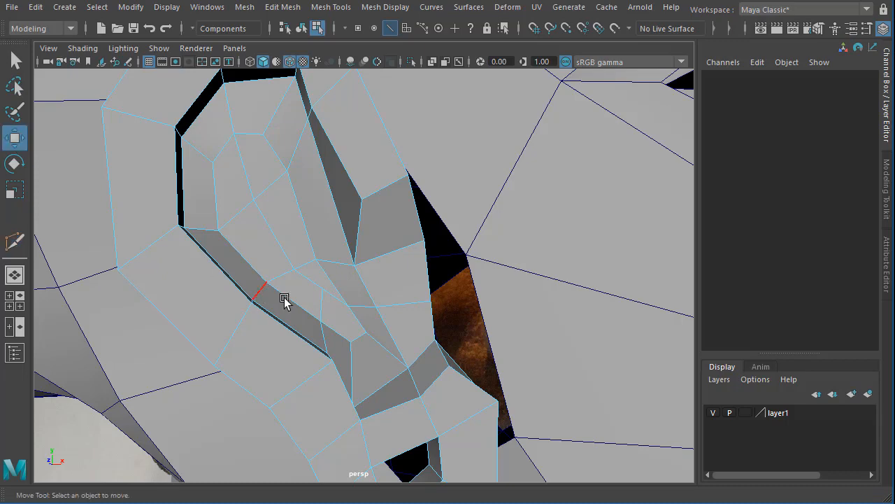
left_click(325, 287)
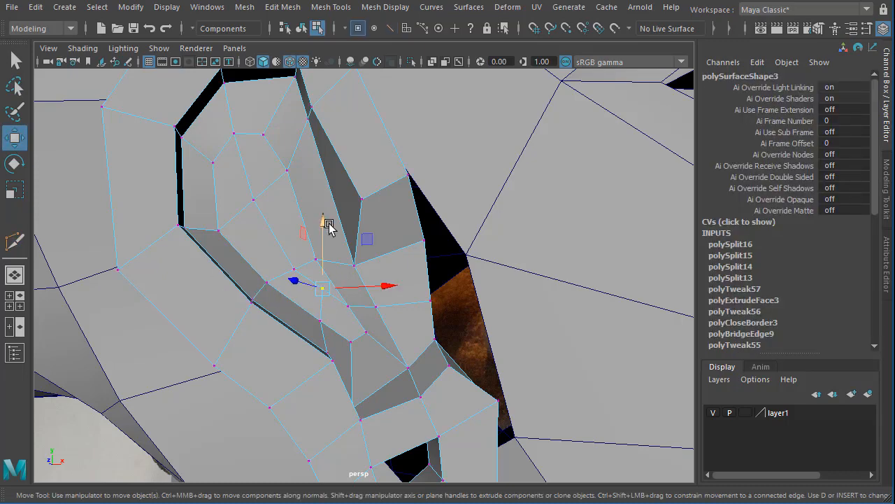
left_click_drag(329, 226, 327, 235)
Step: Use Multi-Cut to cut an edge line from the inner ear's lower junction vertex across the rim and through the earlobe hole's inner wall
left_click_drag(336, 326, 315, 335, "alt")
middle_click_drag(315, 335, 318, 337, "alt")
middle_click_drag(374, 310, 375, 257, "alt")
right_click_drag(375, 258, 453, 322, "alt")
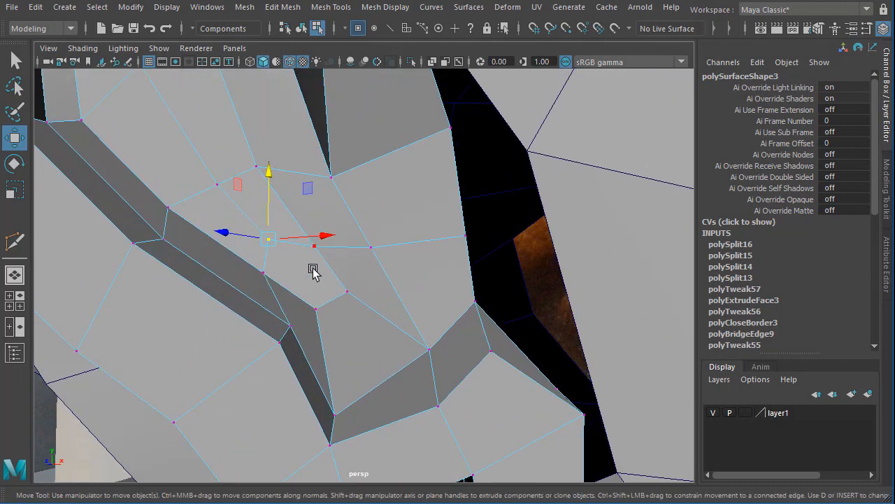
left_click_drag(419, 283, 363, 338, "alt")
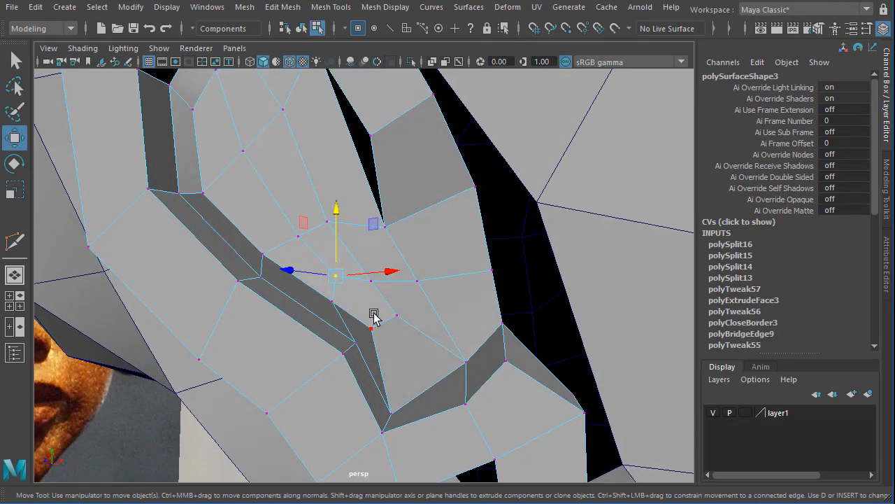
middle_click_drag(434, 318, 369, 269, "alt")
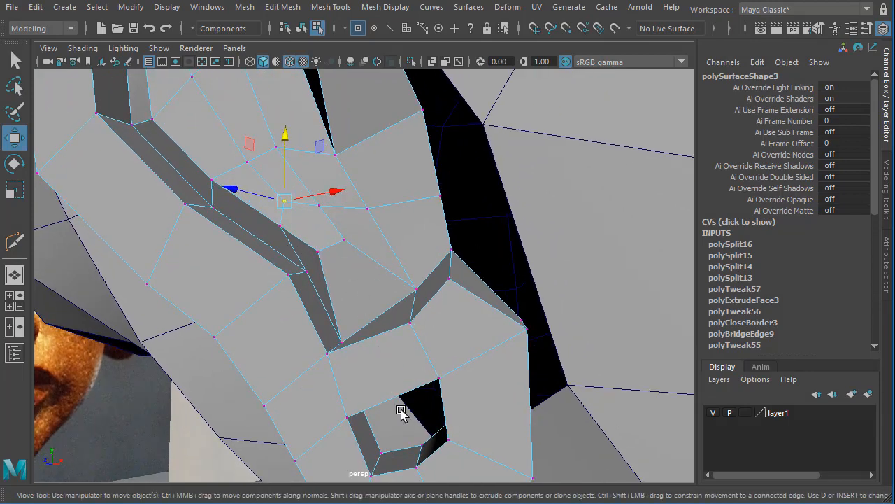
mouse_move(368, 336)
left_mouse_down("alt")
mouse_move(386, 324)
mouse_move(368, 318)
left_mouse_up("alt")
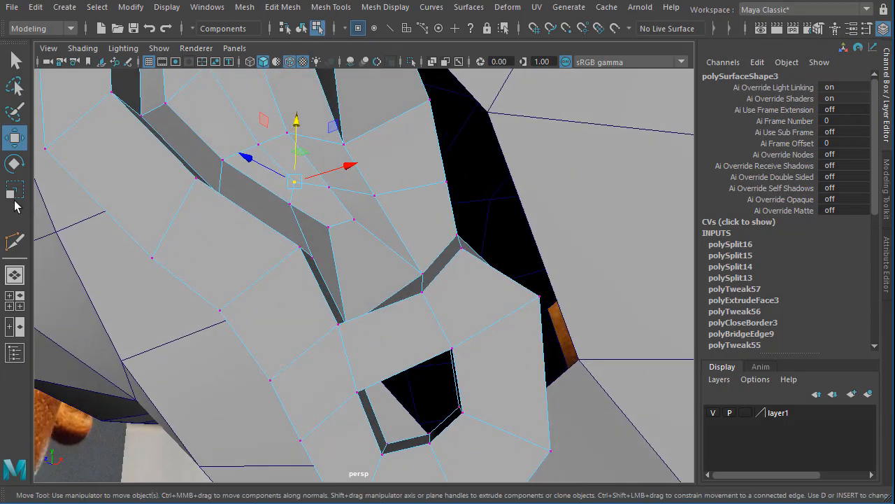
left_click(14, 242)
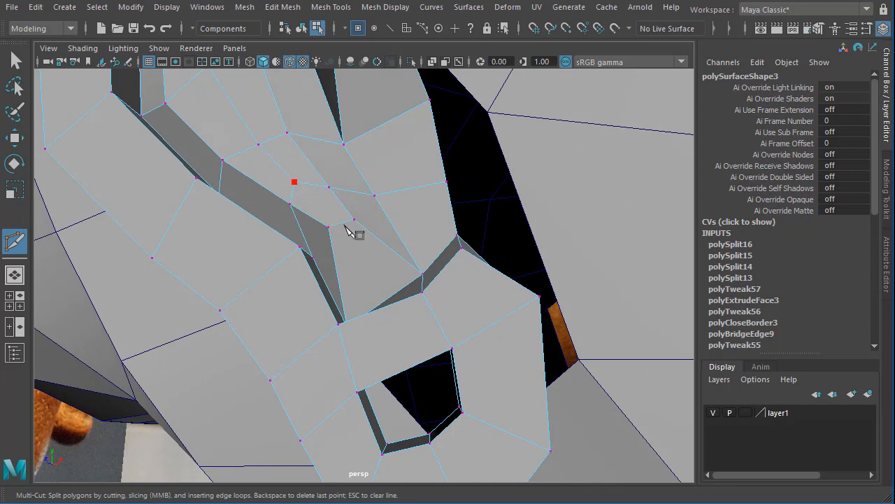
left_click(385, 299)
left_click_drag(385, 299, 396, 275, "alt")
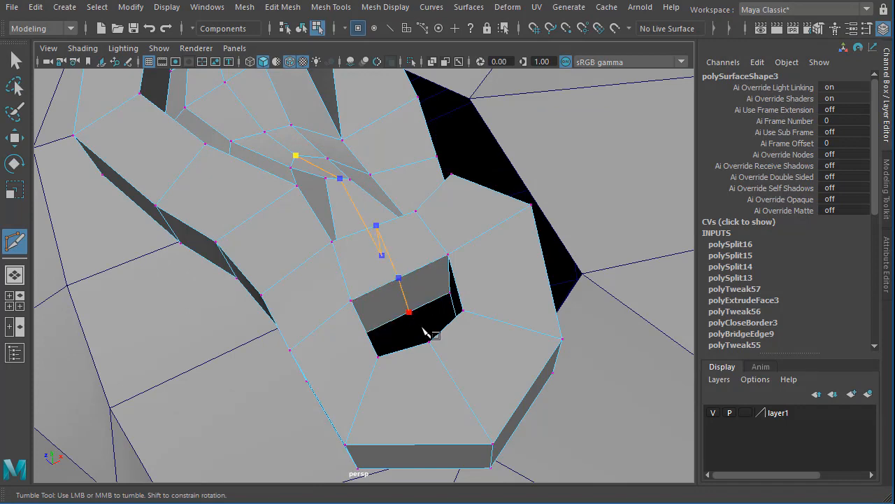
key("Return")
Step: Reposition the vertex of the new cut at the lower end of the inner ear
left_click_drag(386, 322, 369, 297, "alt")
key("w")
left_click(362, 297)
scroll(369, 298, "down", 3)
middle_click_drag(369, 297, 360, 366, "alt")
left_click_drag(360, 366, 334, 223, "alt")
key("F9")
right_click_drag(335, 223, 439, 290, "alt")
left_click(326, 228)
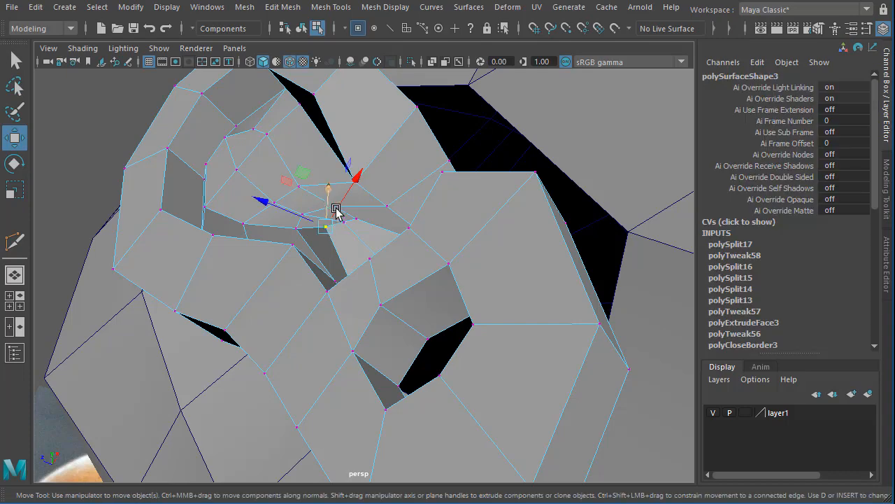
left_click_drag(289, 215, 427, 311)
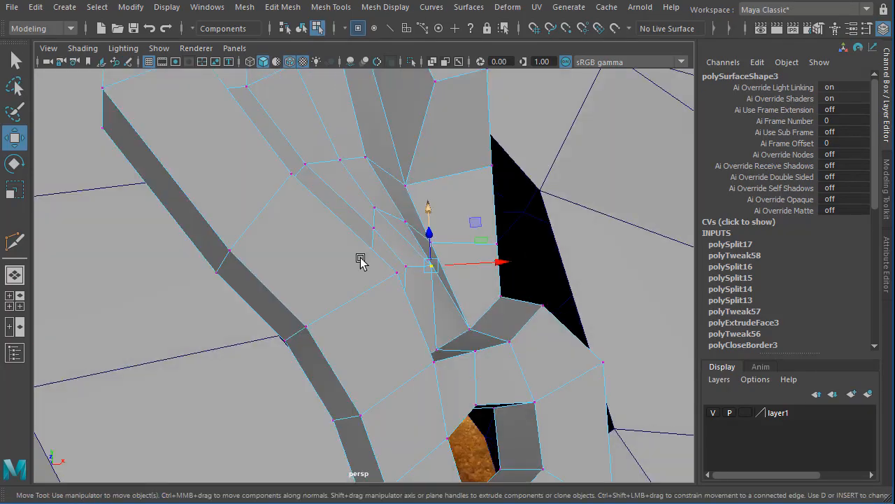
Step: Examine the ear in smooth mesh preview against the front and side reference images
scroll(389, 255, "down", 7)
left_click_drag(391, 254, 280, 231, "alt")
right_click_drag(280, 232, 270, 316)
key("3")
scroll(268, 329, "down", 4)
left_click_drag(270, 316, 500, 466, "alt")
left_click(526, 406)
left_click_drag(525, 406, 504, 340, "alt")
middle_click_drag(504, 340, 266, 343, "alt")
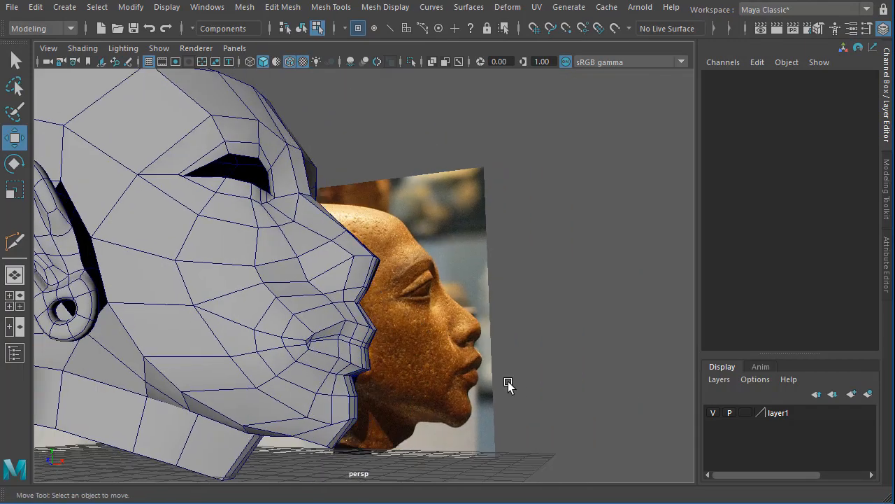
right_click_drag(508, 385, 350, 411, "alt")
left_click_drag(350, 411, 499, 281, "alt")
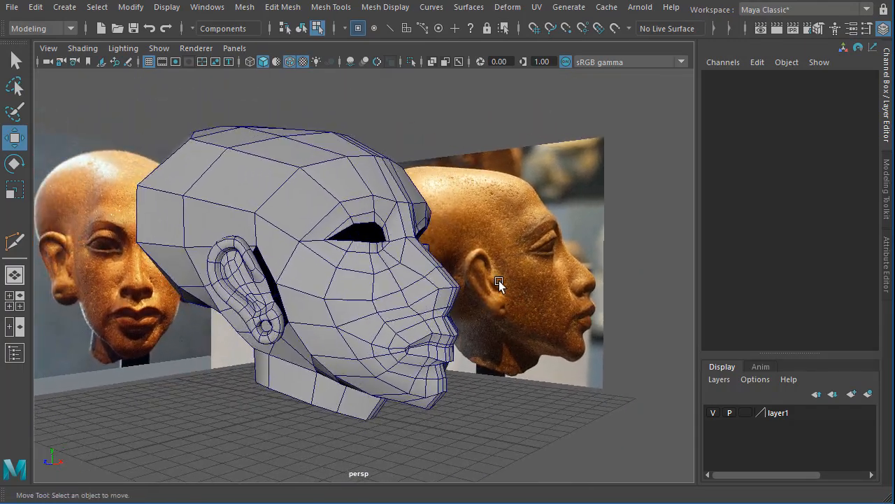
right_click_drag(268, 305, 355, 318, "alt")
middle_click_drag(355, 319, 378, 322, "alt")
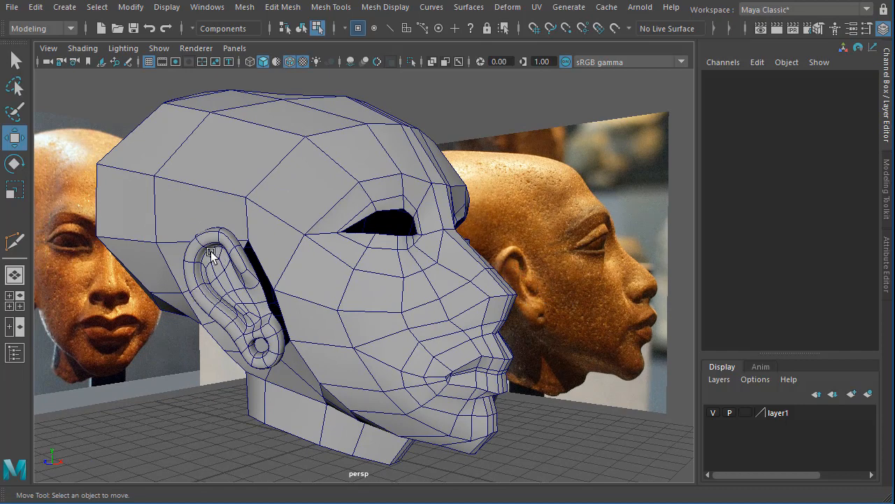
Step: Return the ear to unsmoothed display and nudge the lengthwise edge line in the middle of the inner ear along the X axis
left_click(225, 270)
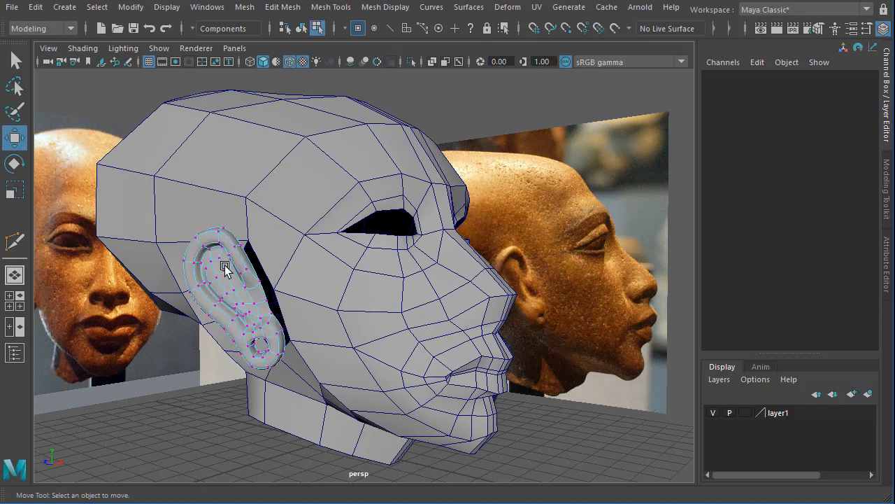
key("1")
right_click_drag(226, 292, 385, 368, "alt")
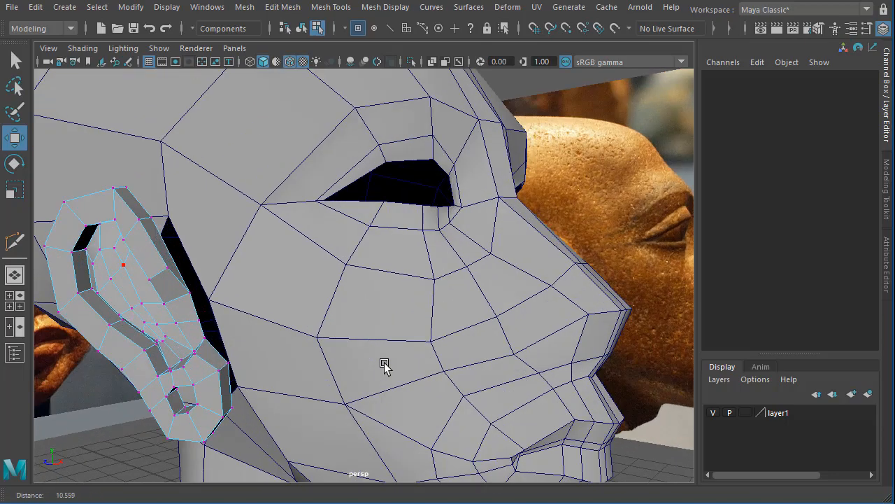
middle_click_drag(350, 365, 396, 371, "alt")
left_click_drag(396, 371, 357, 365, "alt")
right_click_drag(248, 351, 385, 370, "alt")
middle_click_drag(386, 369, 498, 414, "alt")
left_click_drag(298, 391, 300, 450, "alt")
middle_click_drag(289, 385, 324, 358, "alt")
left_click_drag(310, 383, 293, 414, "alt")
right_click_drag(324, 428, 403, 362, "alt")
left_click_drag(404, 362, 364, 258, "alt")
right_click_drag(366, 215, 373, 249)
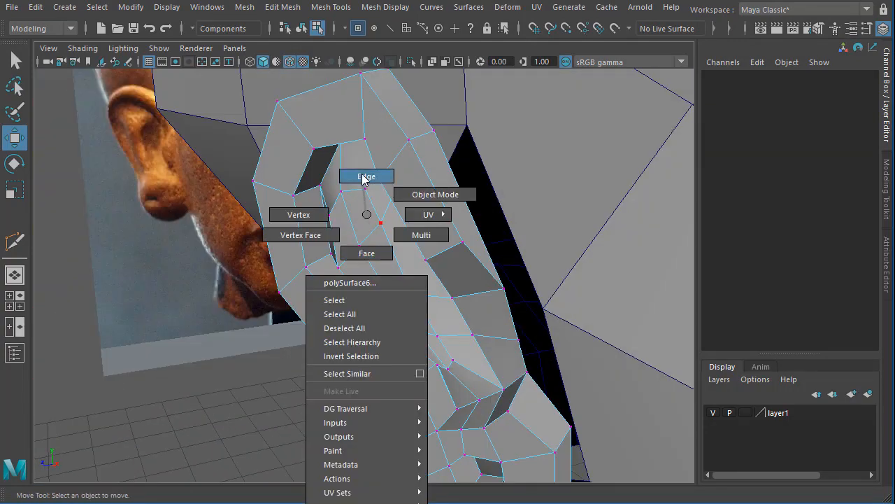
right_click_drag(364, 178, 364, 179)
left_click(366, 261)
left_click_drag(406, 314, 565, 215, "alt")
middle_click_drag(414, 281, 413, 256, "alt")
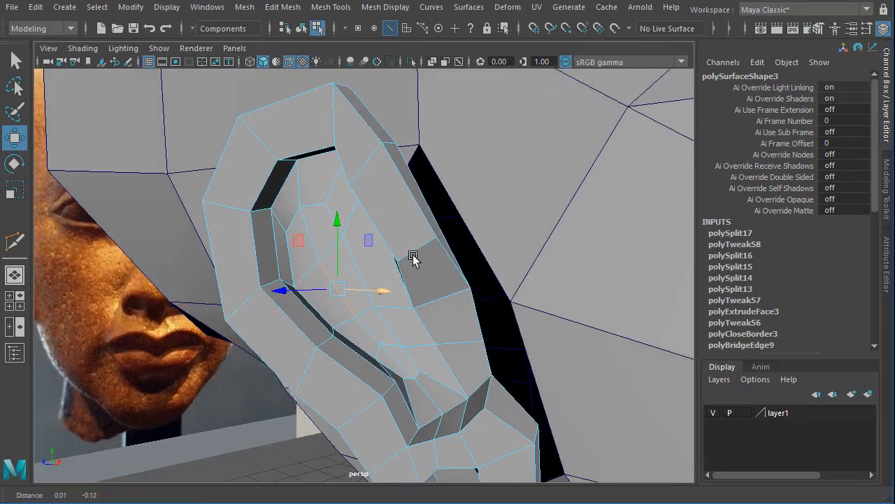
Step: Insert an edge loop around the inner-ear face, close to its outer border
mouse_move(413, 256)
left_mouse_down("alt")
mouse_move(422, 298)
mouse_move(419, 263)
left_mouse_up("alt")
right_click_drag(418, 263, 369, 280)
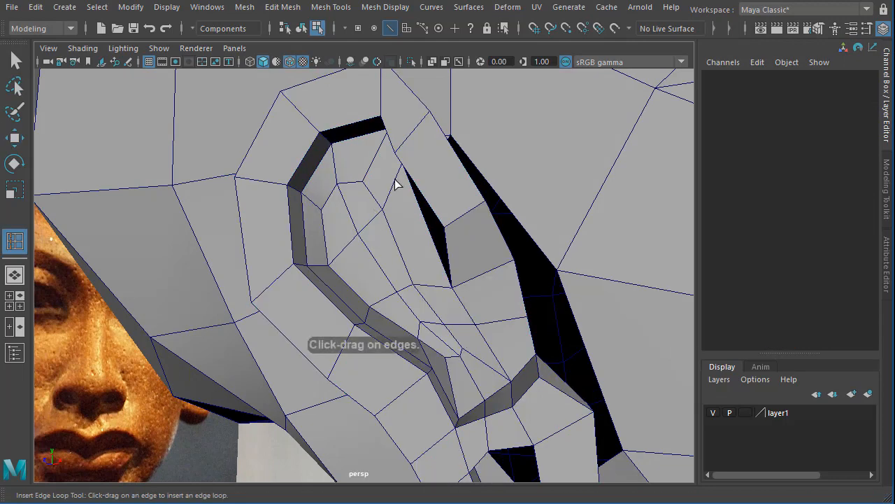
left_click(397, 185)
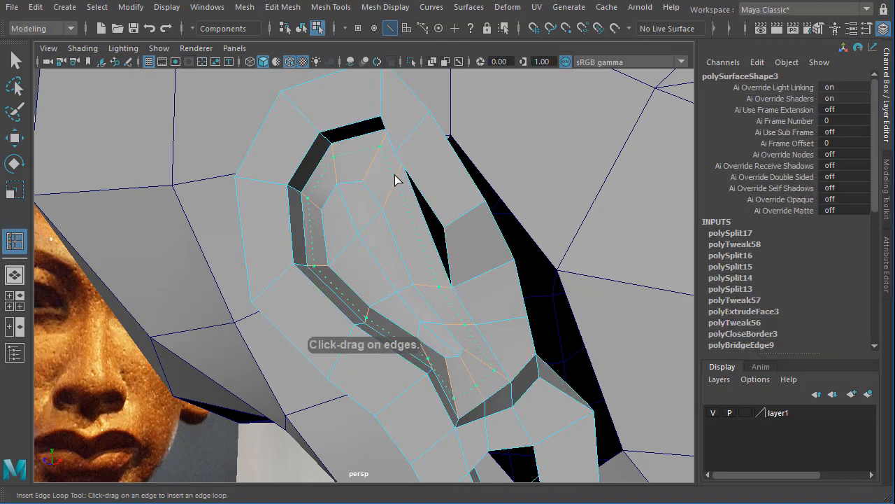
left_click_drag(397, 175, 398, 175)
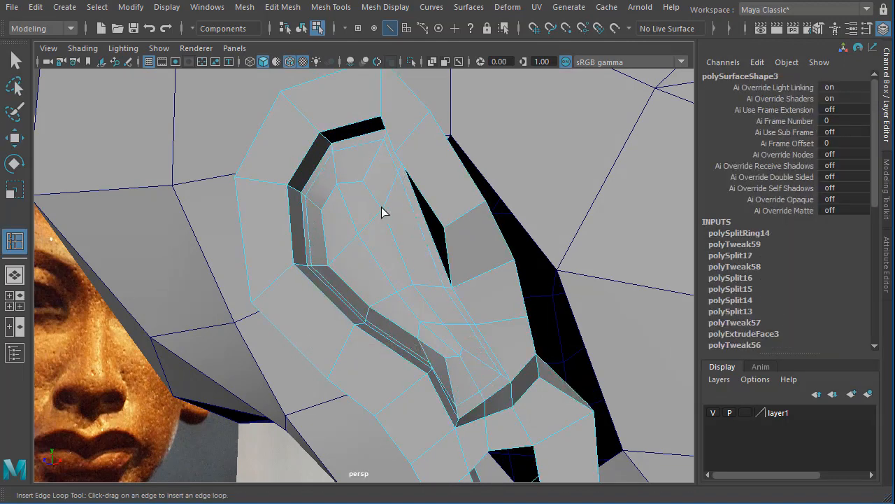
mouse_move(361, 272)
left_mouse_down("alt")
mouse_move(420, 256)
mouse_move(353, 258)
left_mouse_up("alt")
Step: Select the central faces of the inner ear and adjust their depth along the Z axis
key("w")
right_click_drag(393, 218, 392, 257)
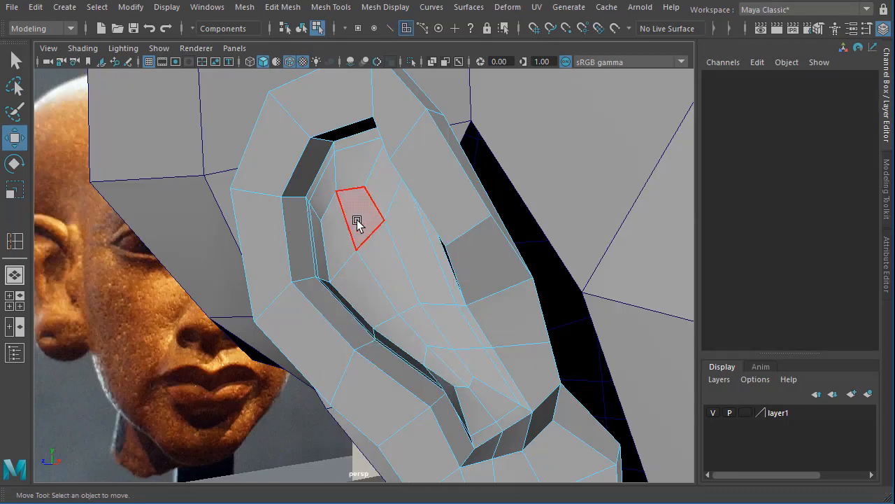
left_click(350, 231)
left_click(359, 289, "shift")
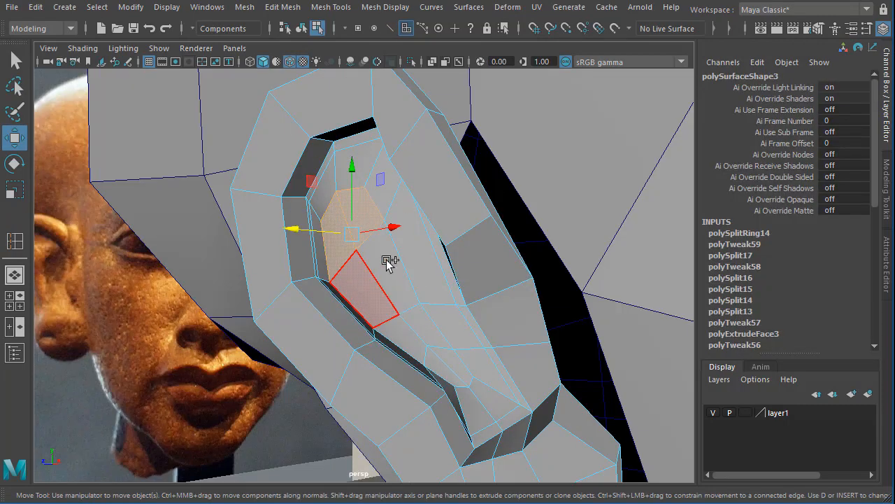
left_click(393, 275, "shift")
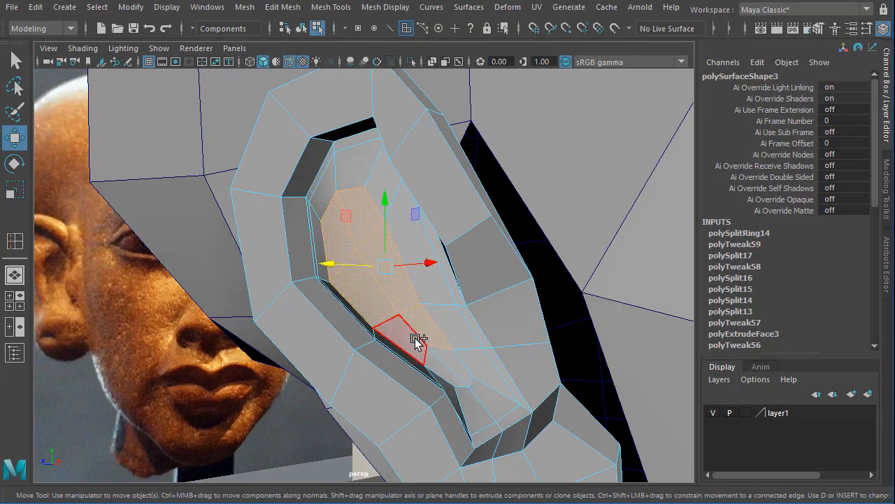
left_click(417, 340, "shift")
left_click_drag(469, 333, 344, 282, "alt")
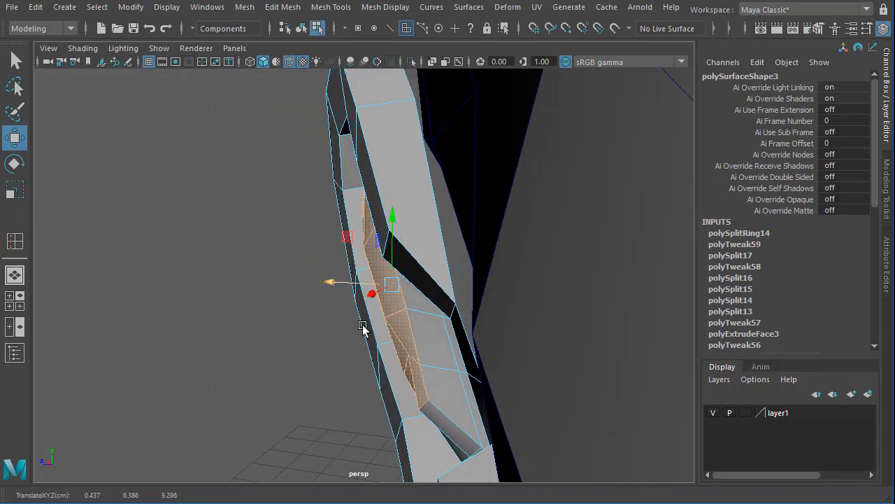
left_click_drag(364, 326, 549, 303)
left_click_drag(434, 288, 369, 312)
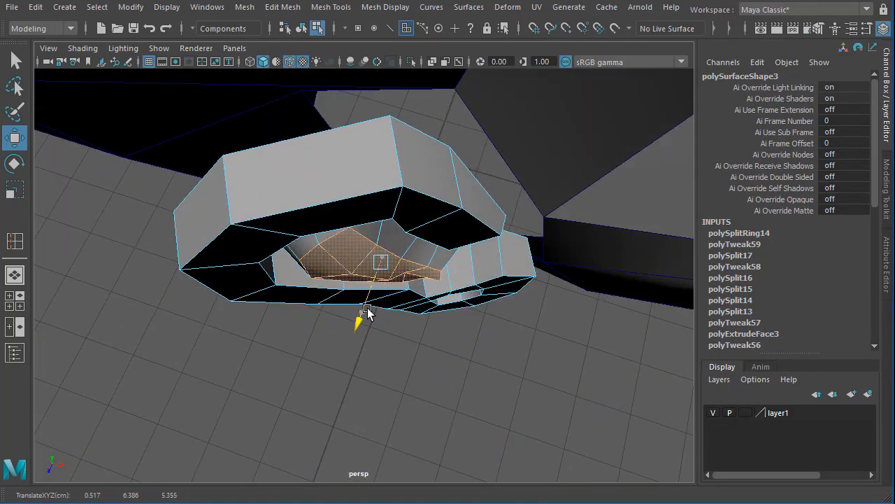
Step: Preview the ear smoothed and compare the inner-ear shape with the reference images from several angles
left_click_drag(447, 288, 399, 209, "alt")
right_click_drag(399, 210, 386, 301)
key("3")
scroll(410, 360, "down", 3)
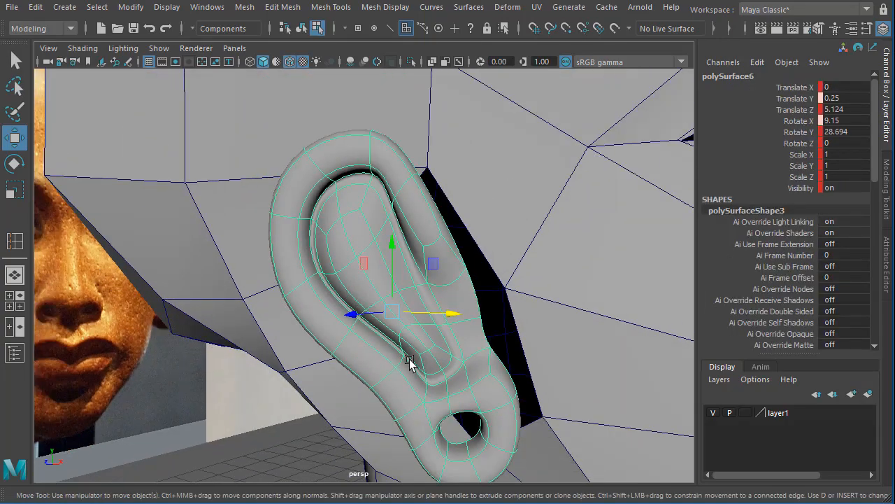
left_click_drag(410, 360, 486, 304, "alt")
middle_click_drag(486, 304, 439, 221, "alt")
left_click_drag(440, 221, 316, 332, "alt")
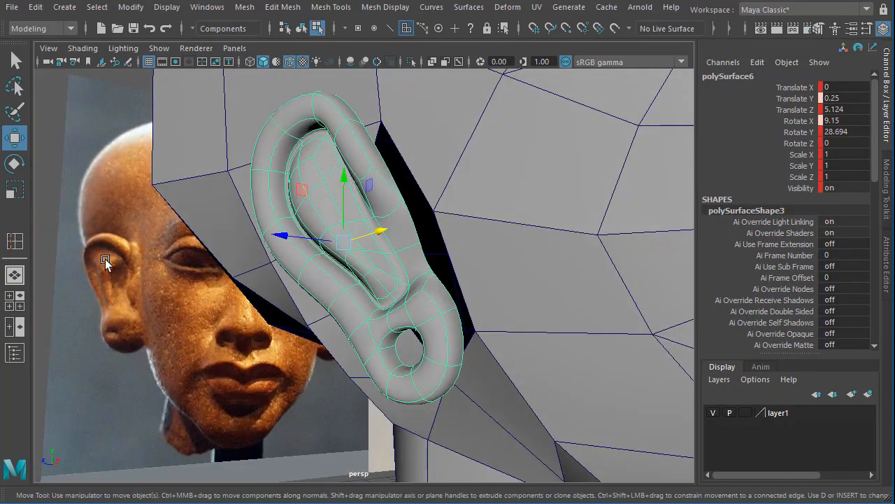
left_click(200, 335)
left_click_drag(392, 271, 310, 194, "alt")
scroll(416, 238, "down", 3)
left_click_drag(416, 238, 472, 287, "alt")
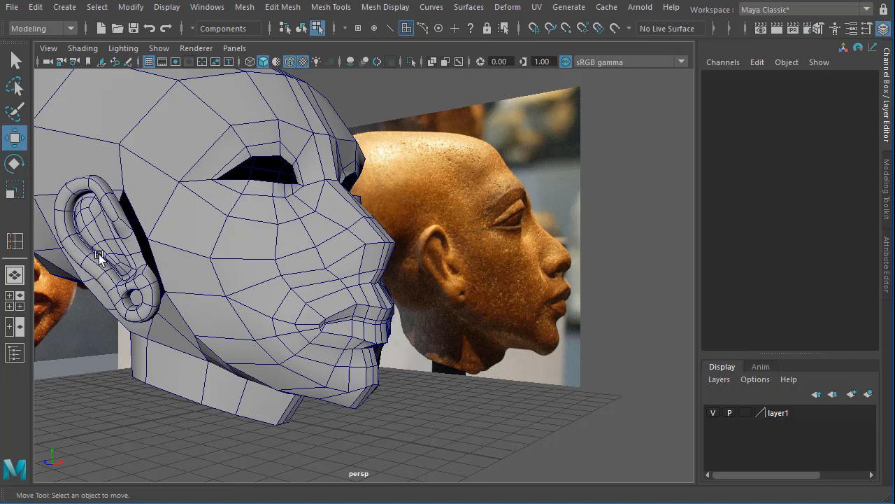
Step: Return the ear to unsmoothed display and select the border edges along the back of its outer rim
left_click_drag(105, 266, 119, 223, "alt")
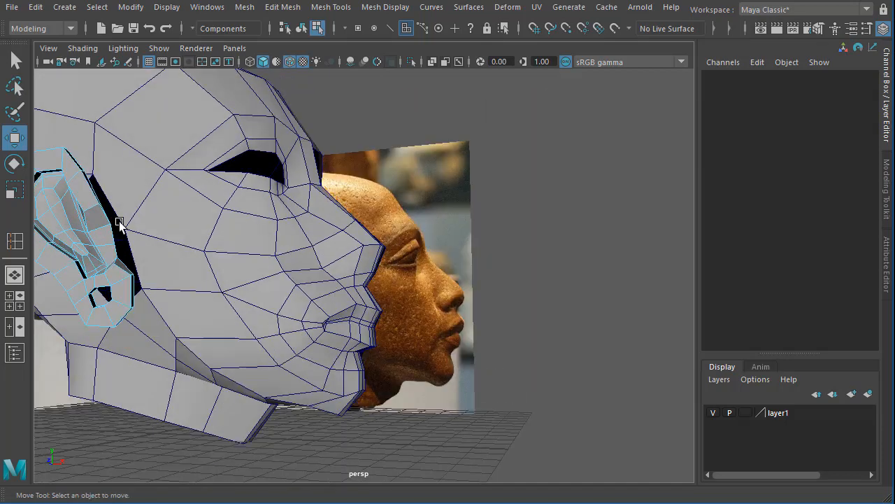
left_click_drag(102, 322, 238, 343, "alt")
middle_click_drag(238, 343, 448, 412, "alt")
left_click_drag(292, 324, 305, 322, "alt")
right_click_drag(305, 322, 347, 320, "alt")
left_click_drag(347, 322, 520, 181, "alt")
left_click_drag(462, 325, 348, 252, "alt")
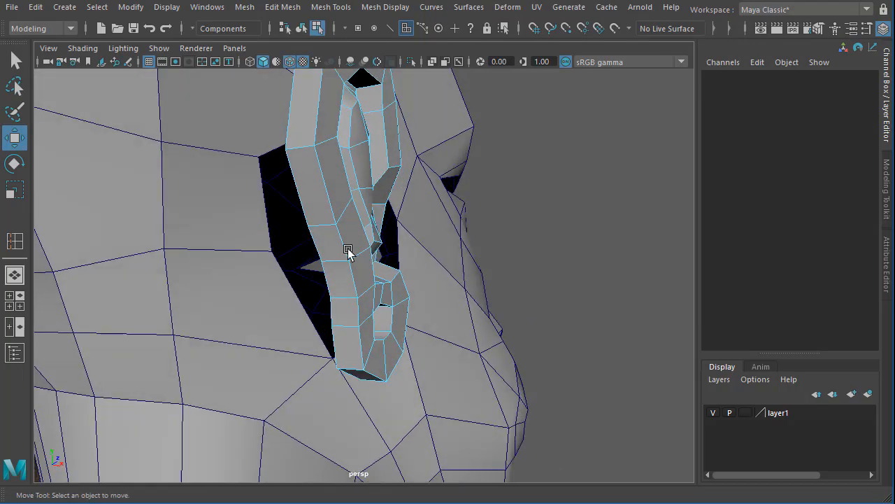
left_click_drag(328, 310, 215, 203, "alt")
left_click(182, 190)
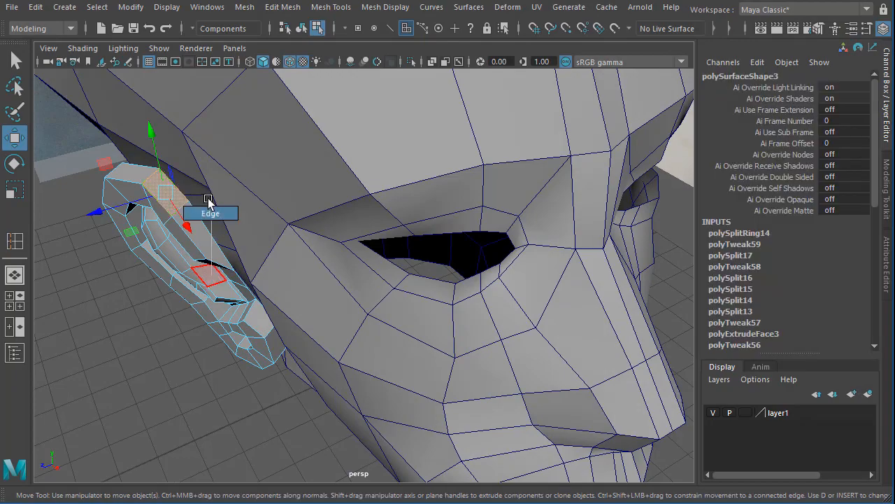
right_click_drag(207, 201, 207, 203)
left_click_drag(208, 203, 406, 212, "alt")
left_click_drag(466, 326, 444, 296, "alt")
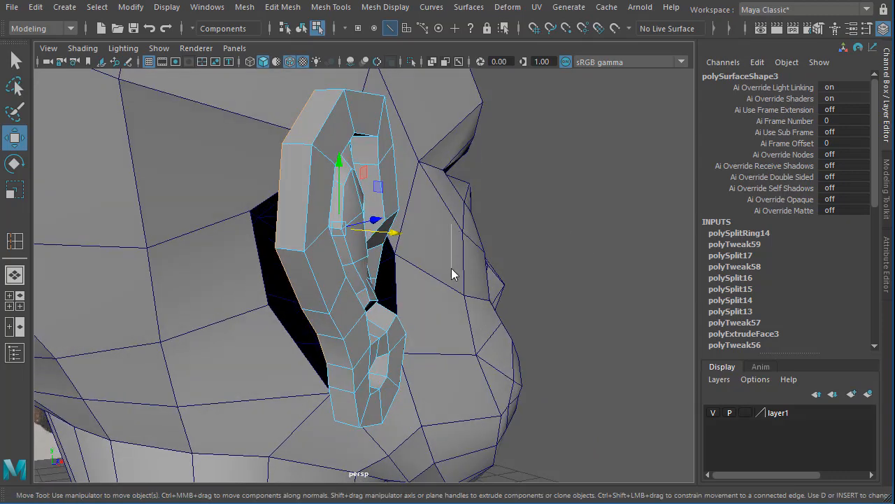
Step: Extrude the selected back border edges of the ear inward toward the head
right_click_drag(451, 268, 450, 274, "shift")
left_click_drag(364, 284, 419, 261, "alt")
mouse_move(396, 154)
left_mouse_down()
mouse_move(363, 161)
mouse_move(366, 234)
mouse_move(314, 278)
mouse_move(217, 292)
left_mouse_up()
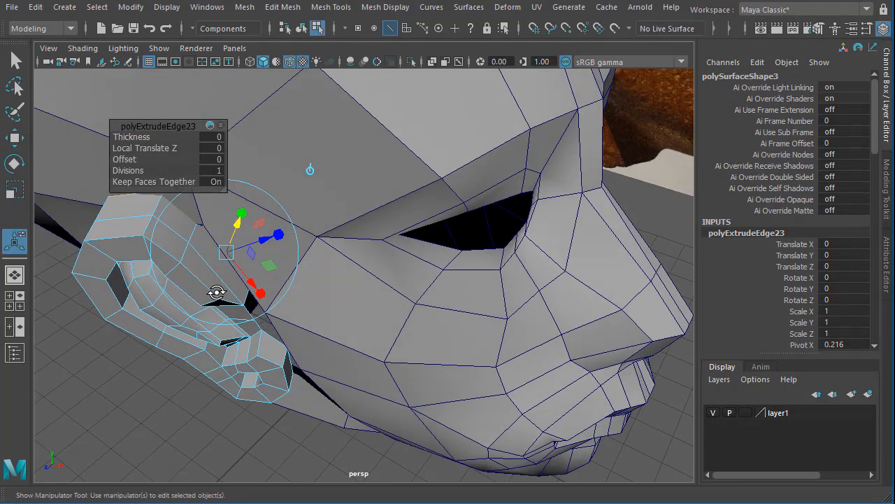
key("e")
key("r")
left_click_drag(271, 333, 400, 289, "alt")
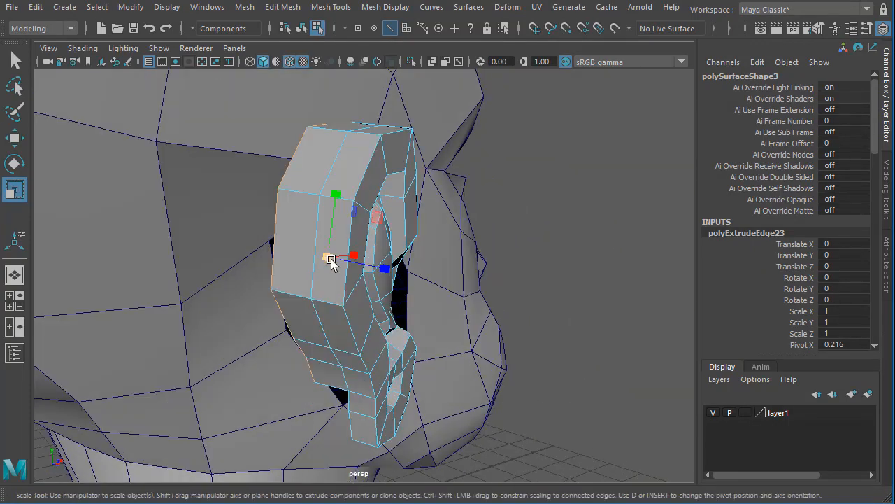
Step: Scale the extruded border edges down uniformly and lower them slightly along the vertical axis
left_click_drag(332, 259, 340, 297)
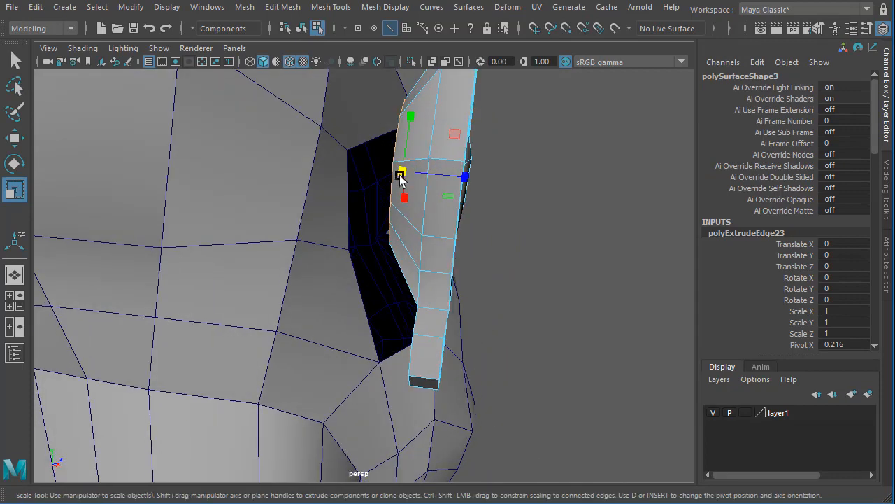
key("w")
mouse_move(408, 171)
left_mouse_down()
mouse_move(389, 185)
mouse_move(402, 171)
left_mouse_up()
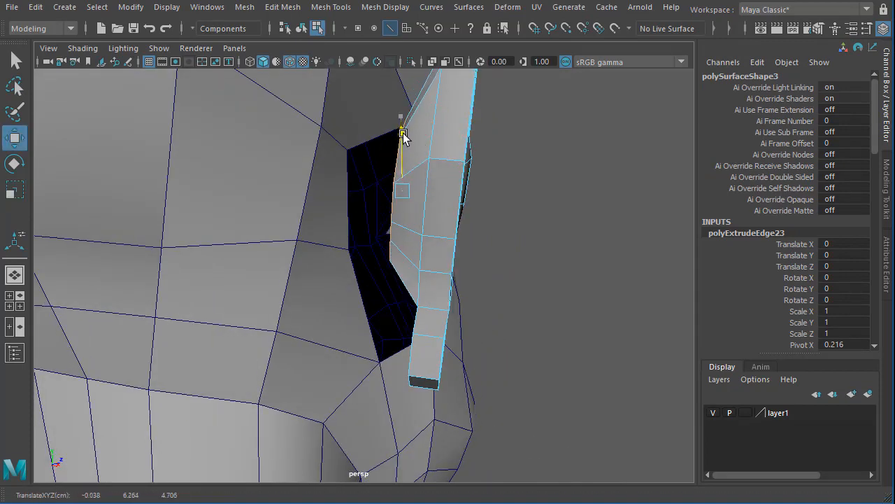
left_click_drag(399, 124, 434, 277, "alt")
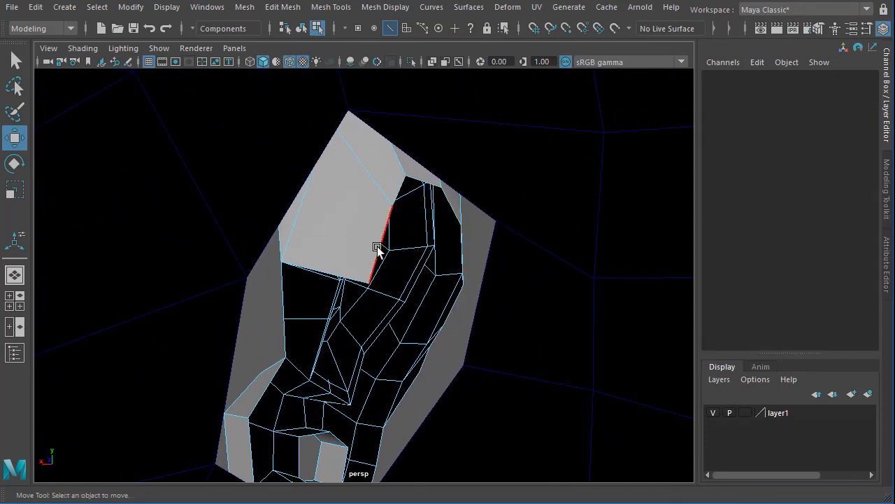
Step: Reposition the extruded back border edges near the top of the ear, pulling them outward toward the outer rim
left_click(342, 246)
left_click_drag(350, 249, 271, 246)
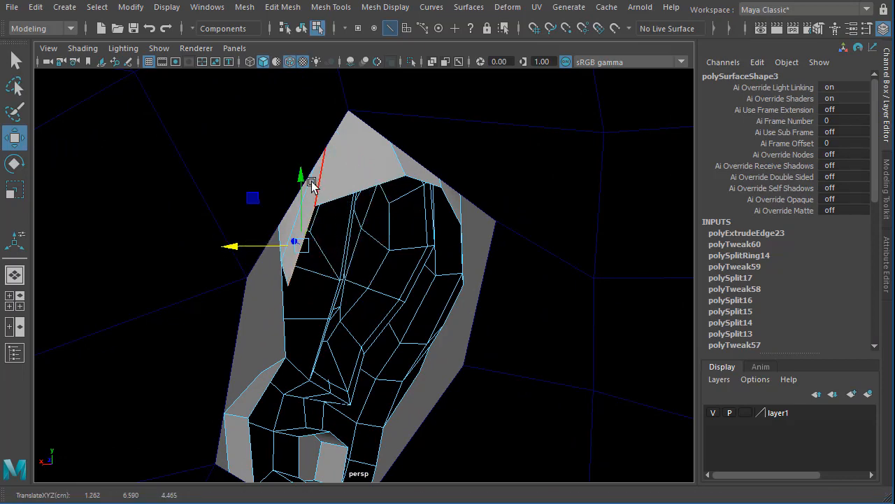
left_click_drag(405, 193, 300, 323, "alt")
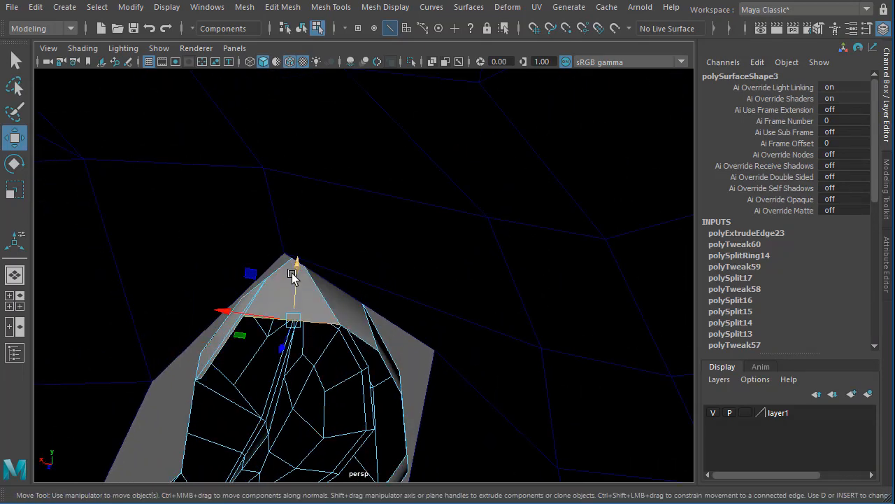
left_click_drag(292, 275, 311, 261)
left_click_drag(240, 296, 257, 303)
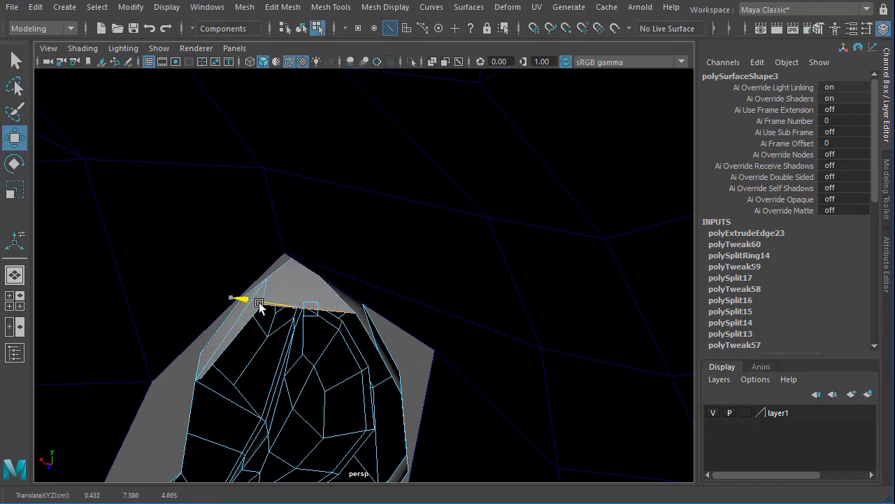
left_click_drag(345, 352, 325, 418, "alt")
middle_click_drag(325, 418, 314, 324, "alt")
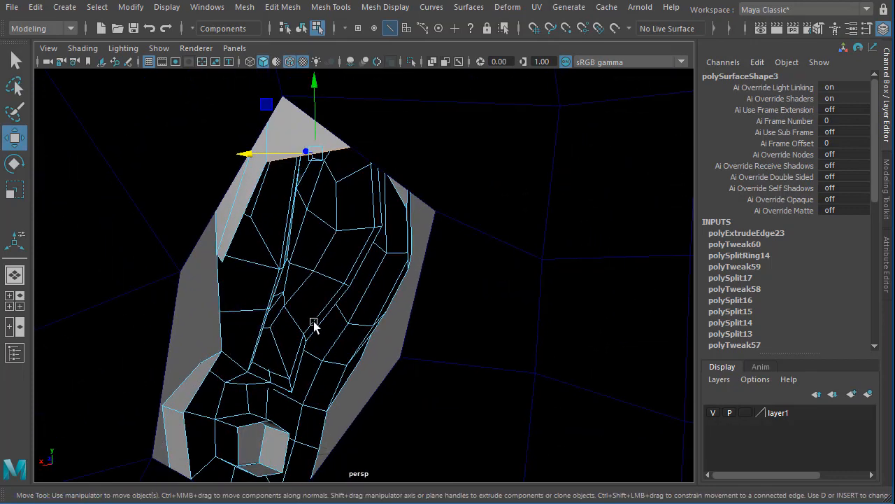
Step: Examine the extruded back border from inside the head, then compare the ear from outside with the reference images
left_click_drag(314, 324, 366, 344, "alt")
right_click_drag(366, 344, 280, 326, "alt")
left_click_drag(315, 327, 309, 322, "alt")
right_click_drag(310, 321, 368, 310, "alt")
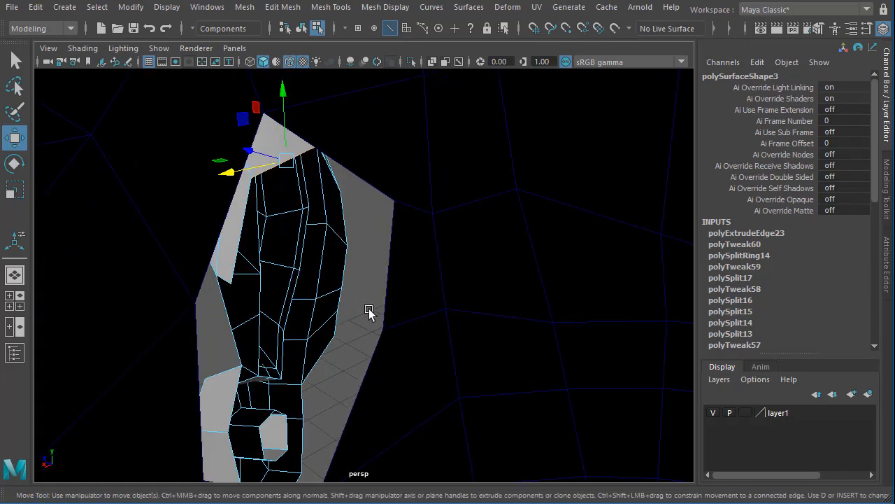
middle_click_drag(368, 312, 385, 258, "alt")
left_click_drag(326, 324, 293, 342, "alt")
middle_click_drag(316, 360, 322, 318, "alt")
left_click_drag(263, 342, 244, 345, "alt")
right_click_drag(280, 337, 338, 332, "alt")
left_click_drag(316, 280, 293, 233, "alt")
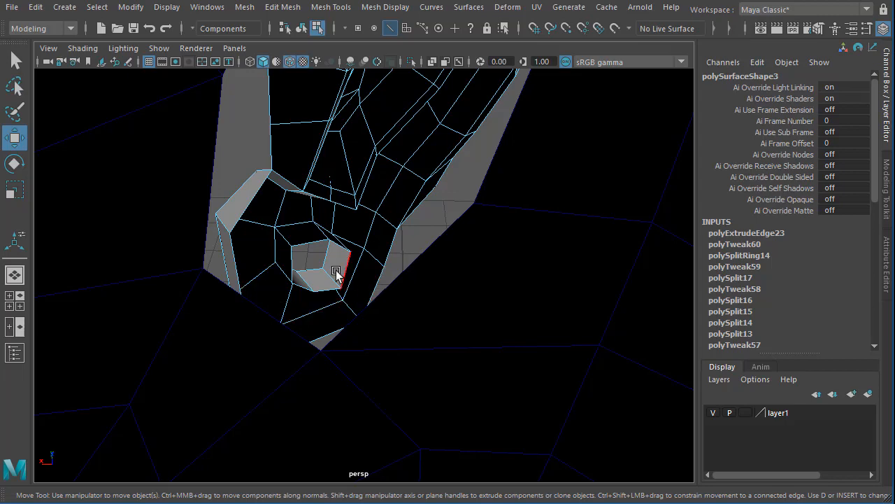
right_click_drag(320, 270, 144, 341, "alt")
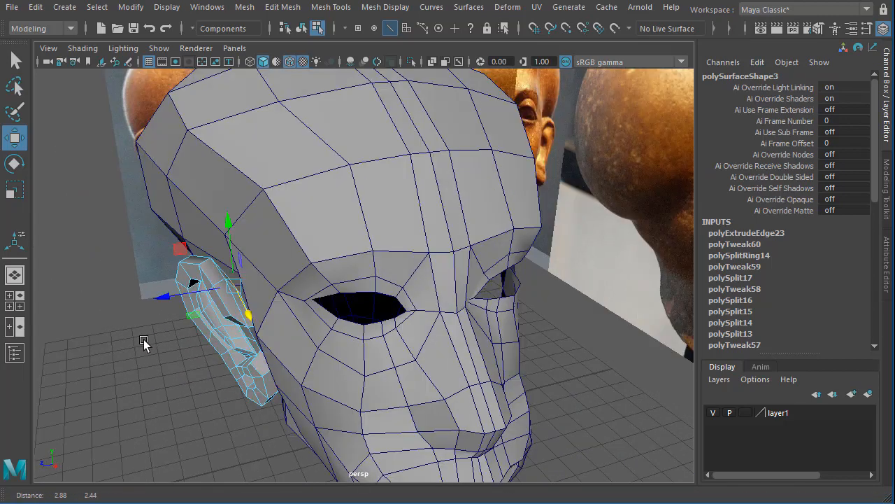
left_click_drag(145, 342, 245, 294, "alt")
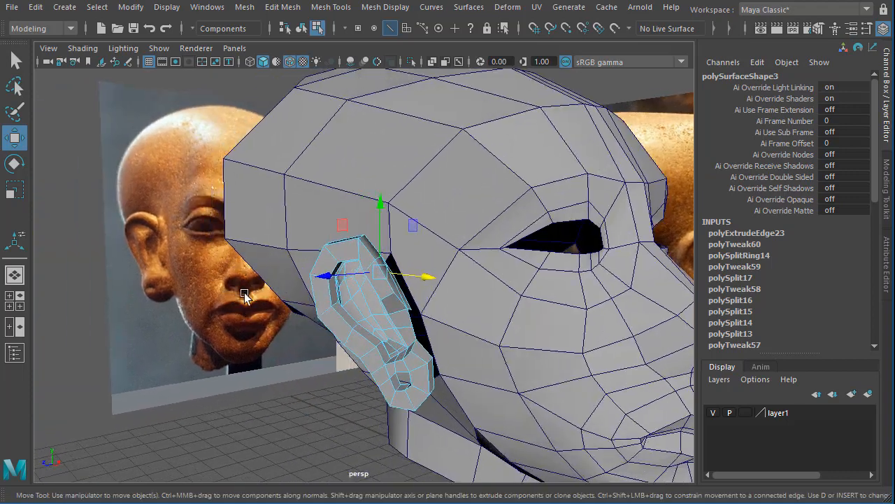
Step: Select the border edges along the front of the ear and lobe and extrude them toward the side of the head
left_click(173, 285)
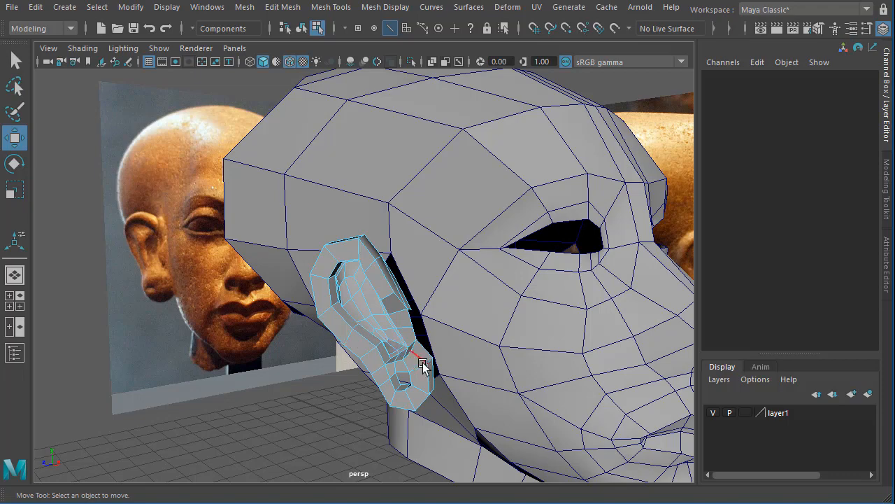
left_click_drag(423, 365, 390, 313, "alt")
left_click(394, 311)
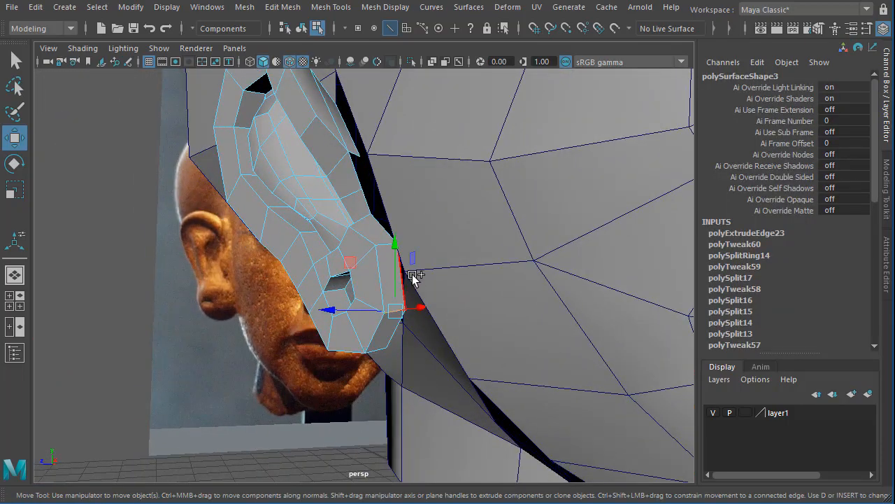
right_click_drag(412, 274, 400, 389, "shift")
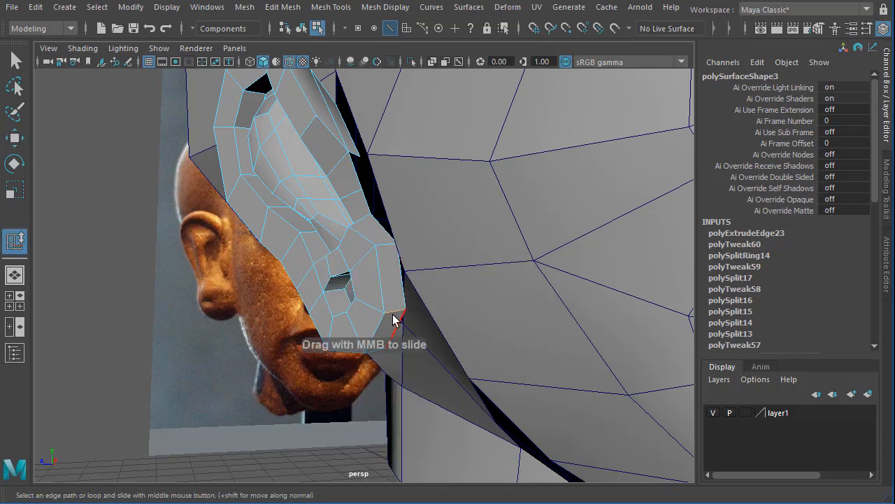
left_click_drag(377, 313, 427, 351, "alt")
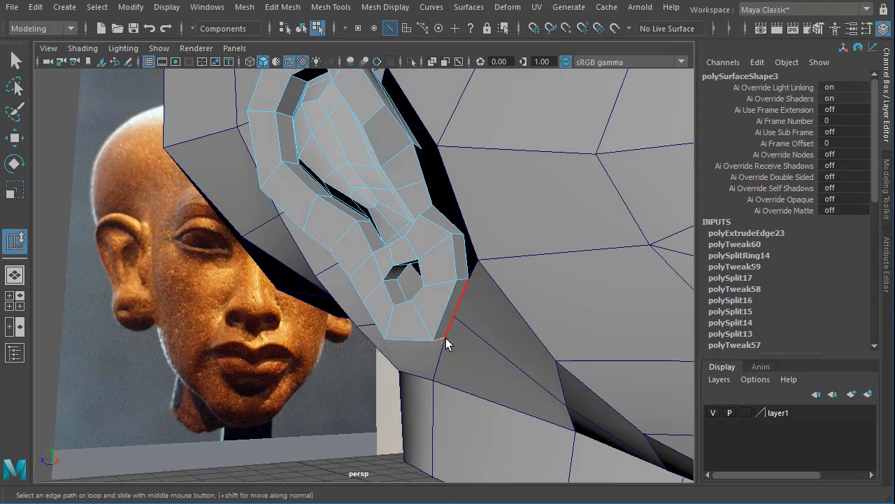
left_click_drag(461, 346, 492, 305, "alt")
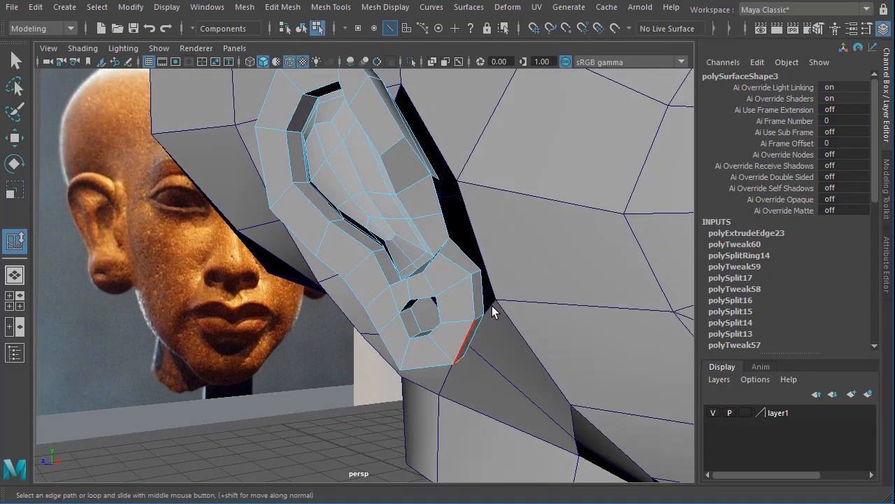
left_click_drag(487, 233, 424, 226, "alt")
left_click_drag(375, 187, 430, 261, "alt")
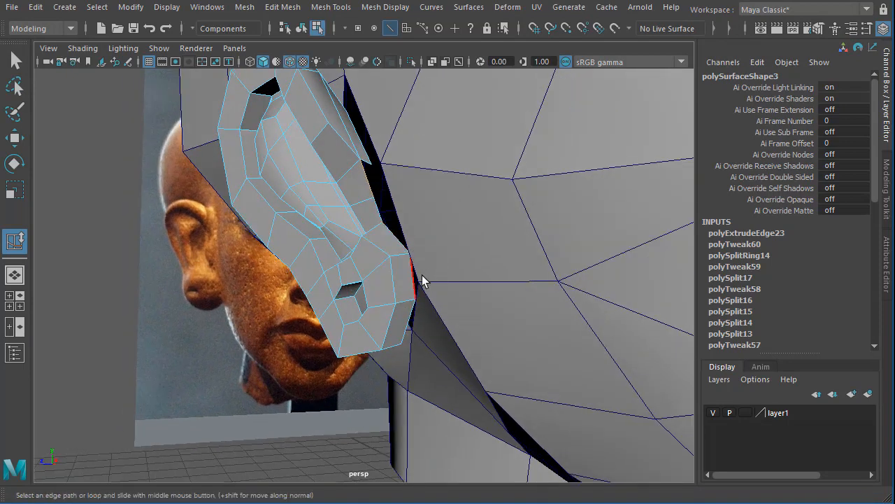
right_click_drag(415, 240, 418, 255, "shift")
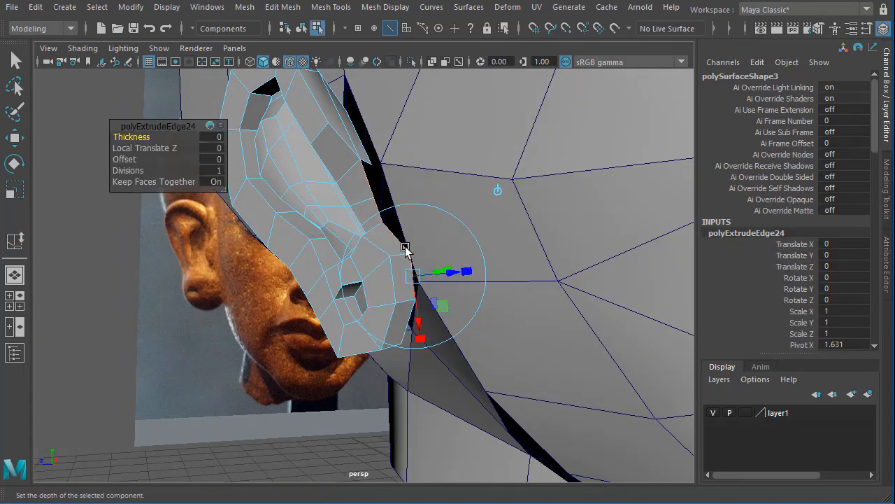
left_click_drag(406, 248, 454, 265, "alt")
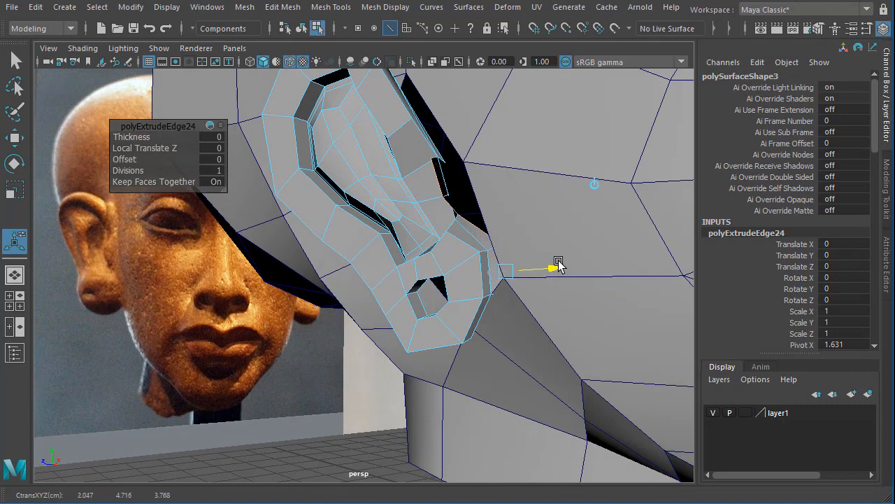
key("w")
Step: Move the vertices of the extruded front border one by one toward the side of the head, down to the lobe
left_click_drag(499, 229, 436, 334)
right_click_drag(437, 335, 458, 335, "alt")
middle_click_drag(458, 334, 347, 309, "alt")
right_click_drag(347, 310, 414, 360, "alt")
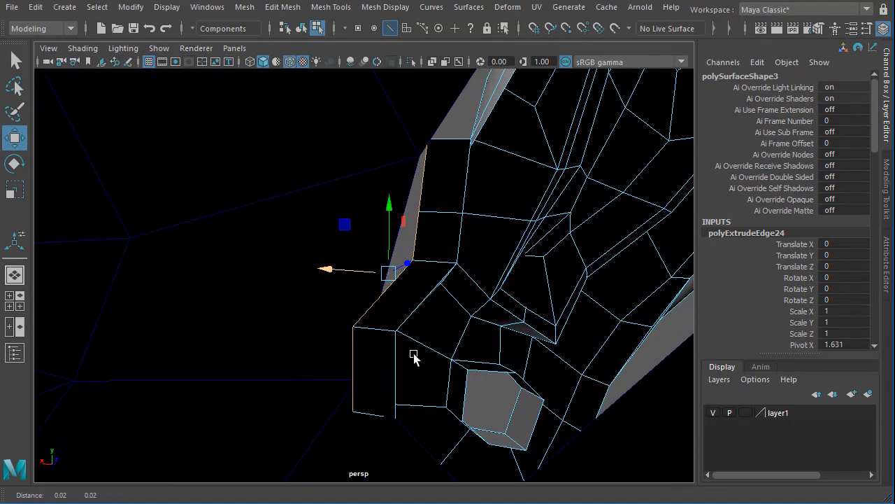
middle_click_drag(415, 359, 396, 373, "alt")
right_click_drag(412, 292, 368, 266)
left_click(393, 274)
left_click_drag(396, 276, 383, 275)
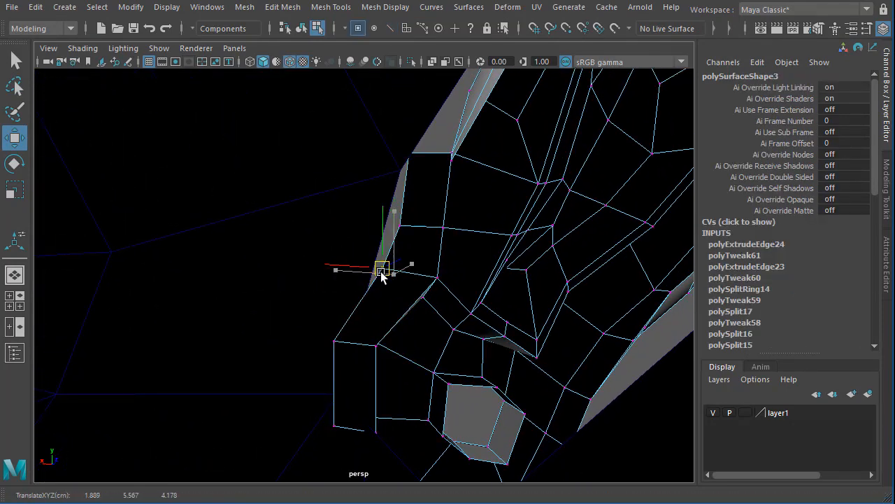
left_click(400, 221)
left_click_drag(400, 227, 397, 219)
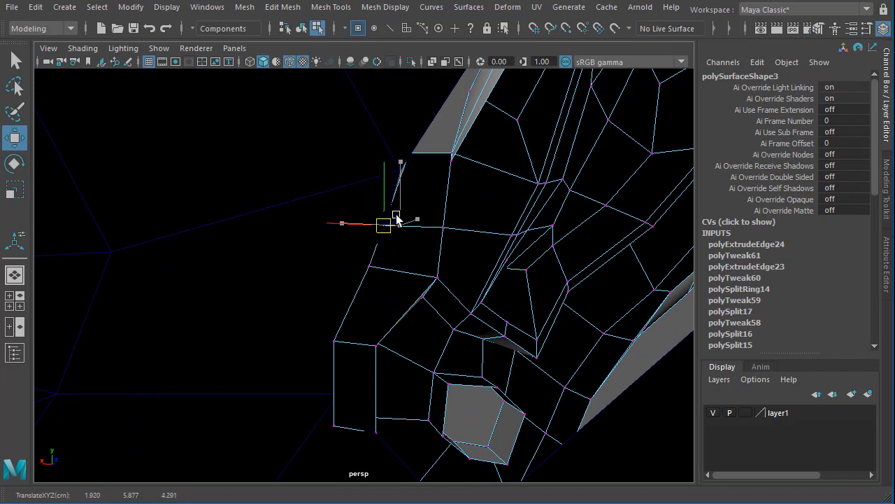
left_click(411, 153)
left_click_drag(405, 157, 396, 162)
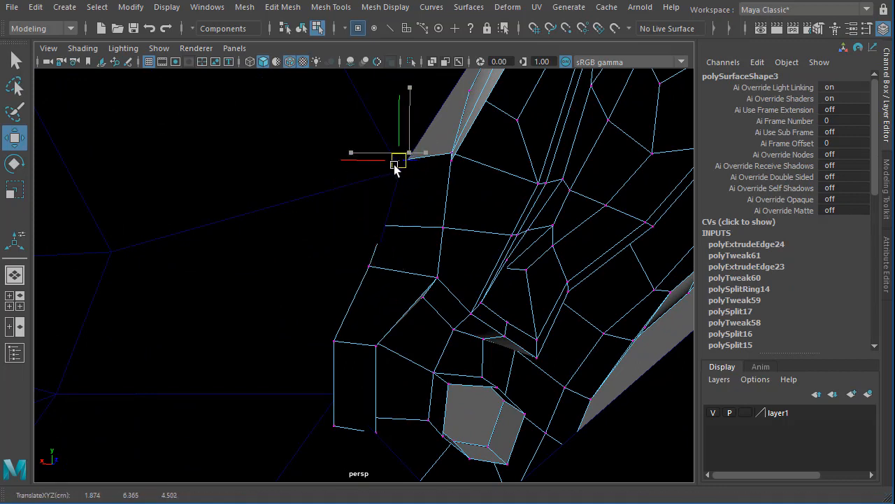
left_click(333, 422)
left_click_drag(425, 423, 368, 344, "alt")
right_click_drag(369, 344, 335, 340, "alt")
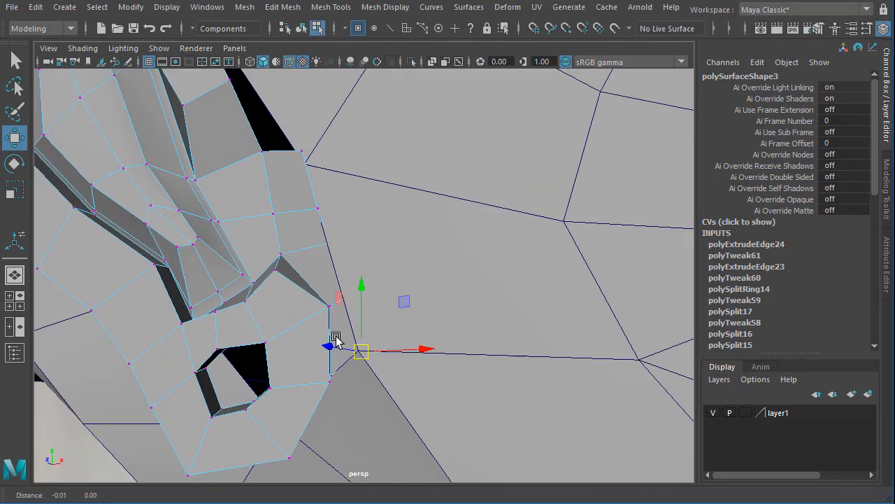
Step: Examine how the ear and lobe meet the head from the side, above and behind
middle_click_drag(336, 340, 390, 273, "alt")
right_click_drag(215, 321, 140, 326, "alt")
middle_click_drag(374, 341, 274, 327, "alt")
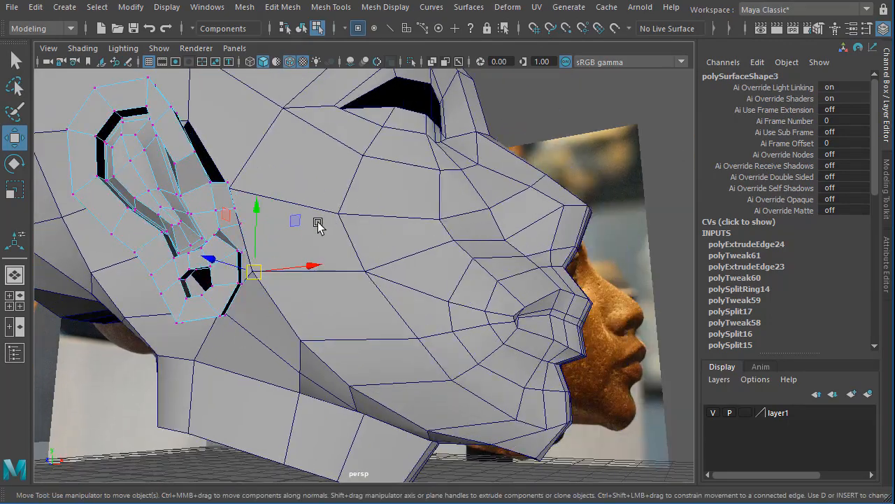
left_click_drag(369, 282, 234, 405, "alt")
right_click_drag(234, 406, 250, 402, "alt")
middle_click_drag(249, 402, 270, 338, "alt")
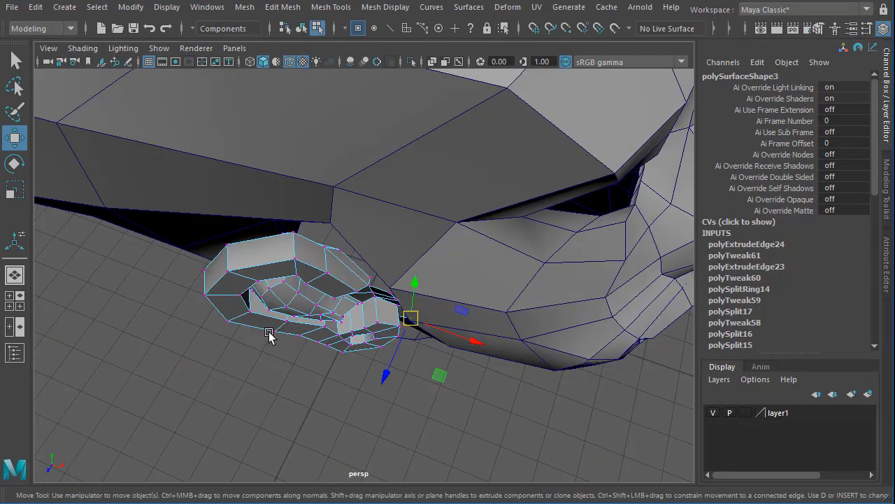
left_click_drag(270, 337, 309, 301, "alt")
right_click_drag(310, 301, 355, 380, "alt")
left_click_drag(355, 380, 303, 411, "alt")
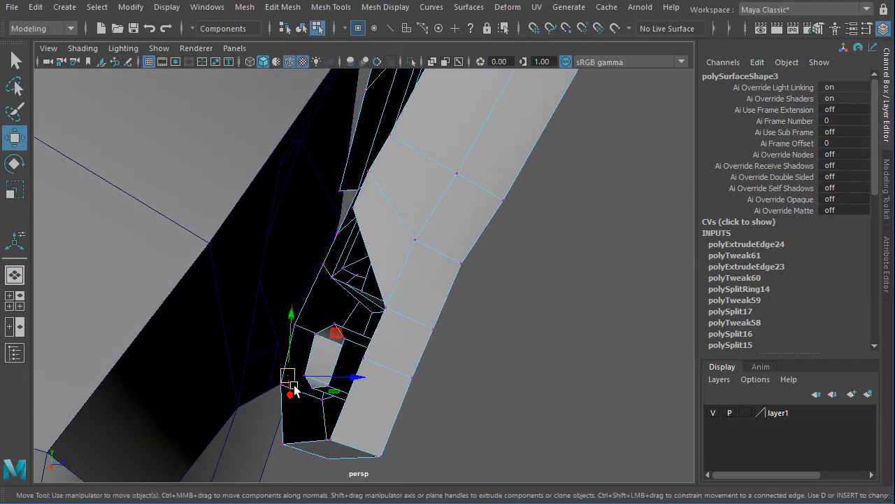
left_click_drag(291, 381, 375, 364, "alt")
Step: Bridge the back edges of the earlobe hole to the outer border edges along the bottom of the lobe
right_click_drag(390, 321, 390, 348)
right_click_drag(391, 282, 391, 282)
left_click(371, 338)
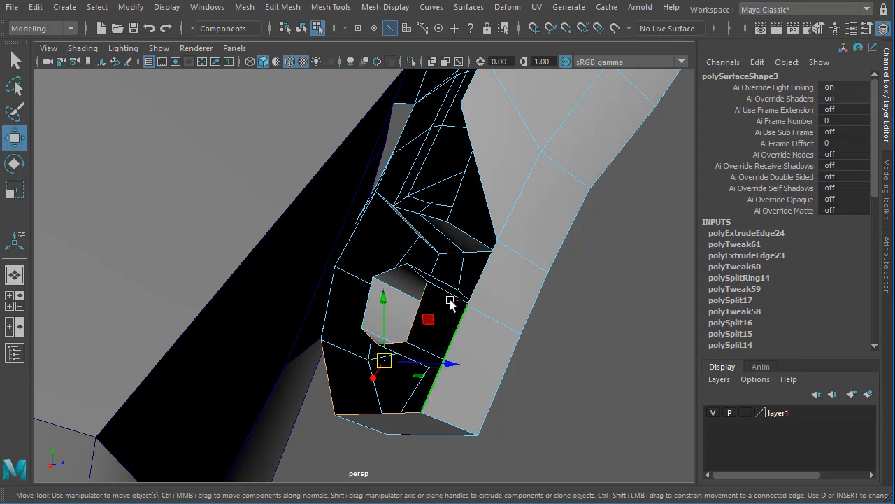
right_click_drag(475, 284, 472, 456, "shift")
left_click_drag(503, 436, 454, 396, "alt")
Step: Bridge the remaining upper edge behind the earlobe hole to the adjacent outer rim edge
left_click(445, 268)
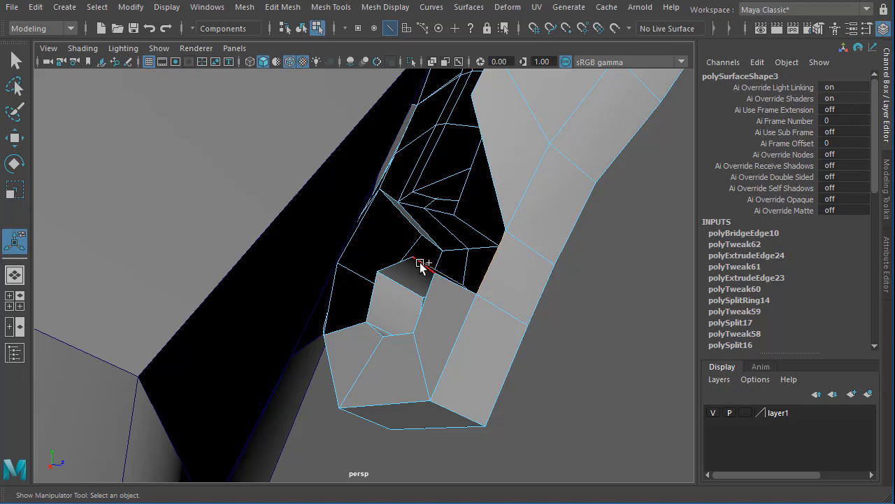
left_click_drag(420, 265, 436, 289, "alt")
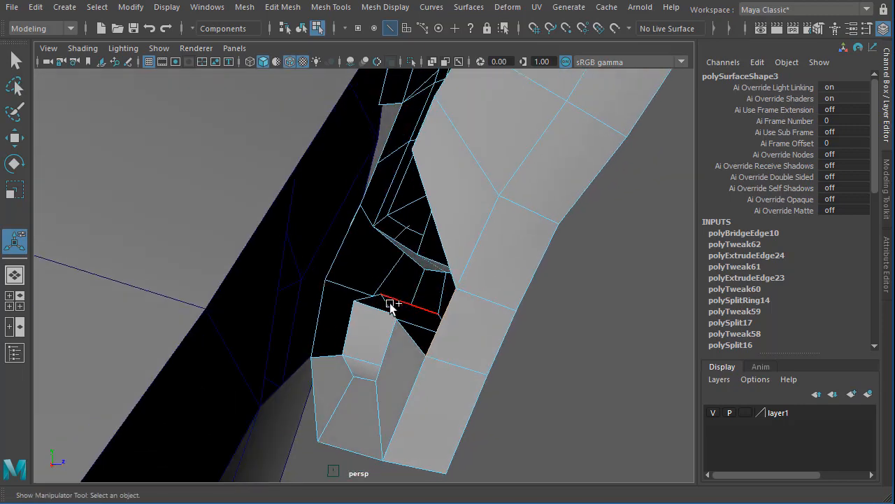
right_click_drag(469, 314, 468, 482, "shift")
left_click(550, 374)
Step: Preview the ear smoothed, check the closed lobe from several angles, and return to unsmoothed display
left_click_drag(508, 372, 489, 364, "alt")
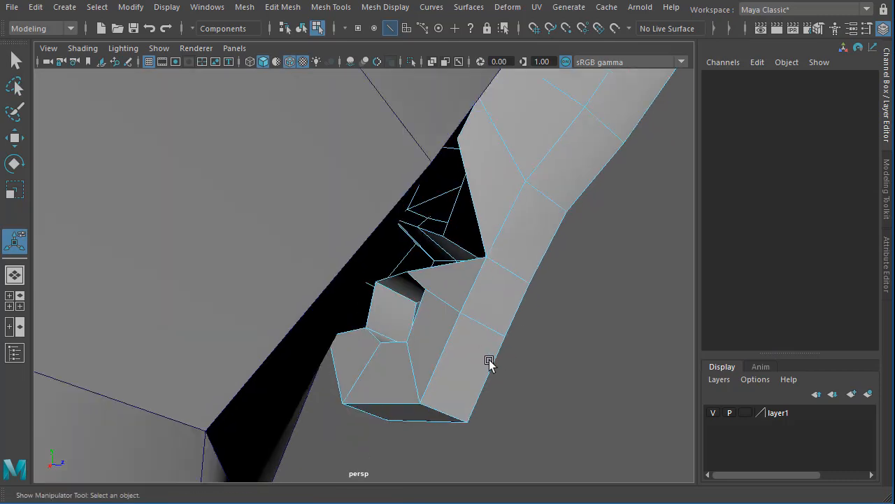
right_click_drag(490, 293, 490, 343)
right_click_drag(481, 393, 480, 378)
key("3")
left_click_drag(467, 386, 208, 393, "alt")
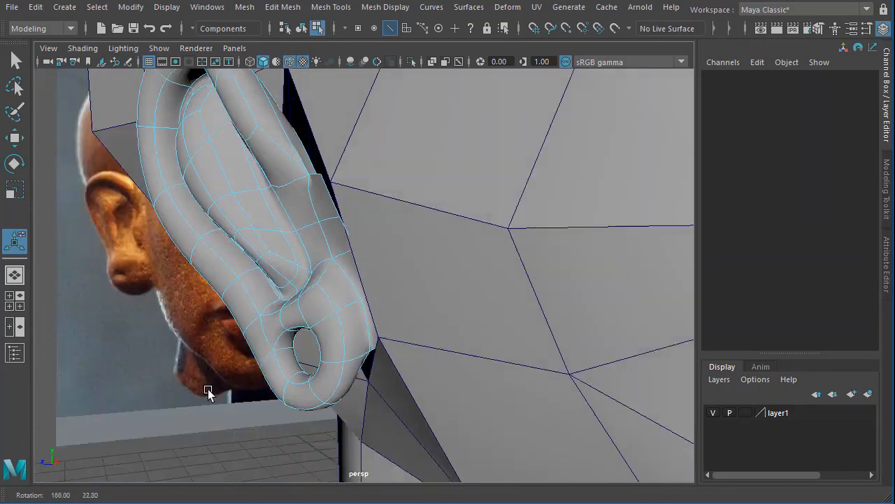
left_click_drag(321, 392, 579, 347, "alt")
left_click_drag(396, 287, 231, 420, "alt")
left_click(379, 322)
key("1")
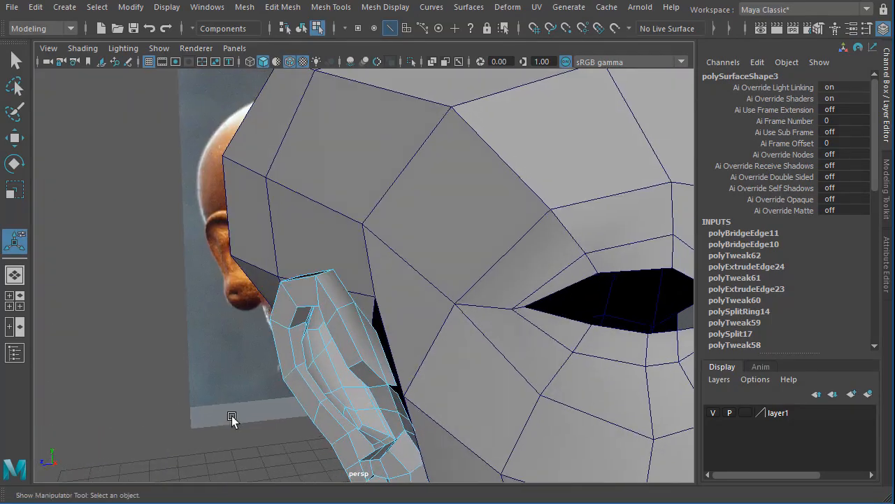
Step: Merge the two neighbouring border vertices where the upper rim meets the extruded front strip of the ear
middle_click_drag(400, 388, 365, 296, "alt")
left_click_drag(366, 295, 372, 369, "alt")
left_click(346, 319)
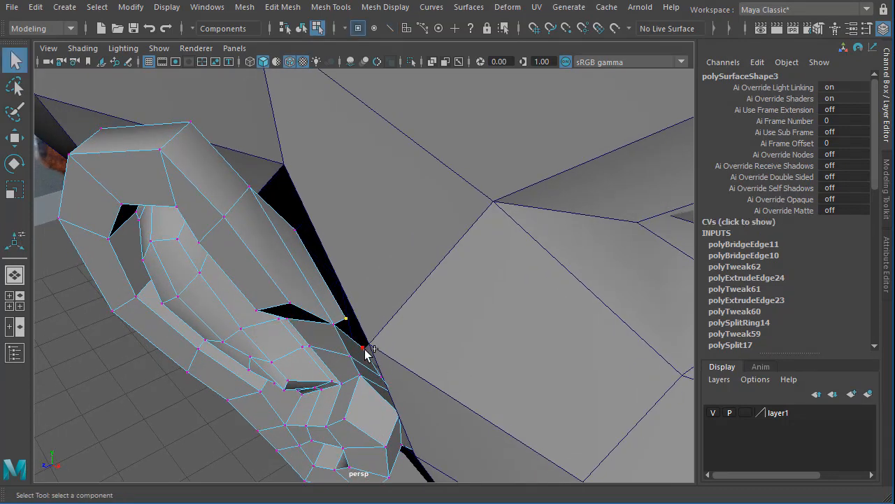
right_click_drag(361, 275, 392, 242, "shift")
Step: Snap the merged front border vertex of the ear onto the nearby vertex of the head
left_click_drag(386, 336, 359, 245, "alt")
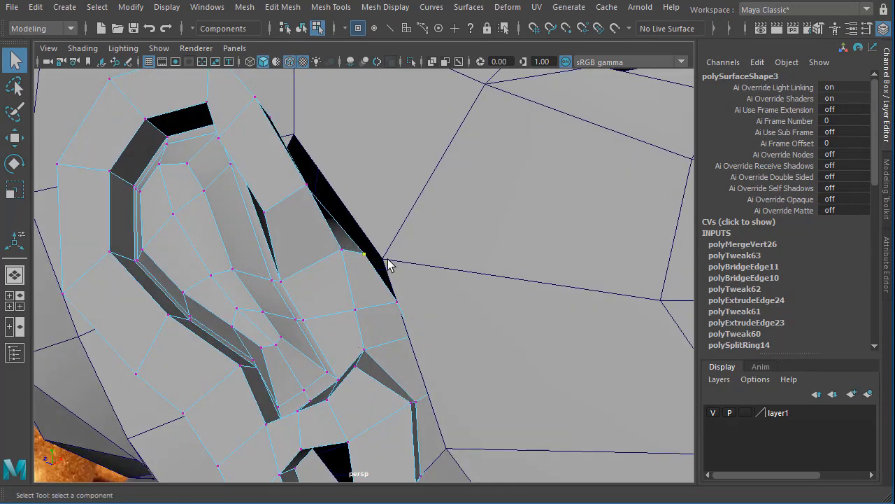
key("w")
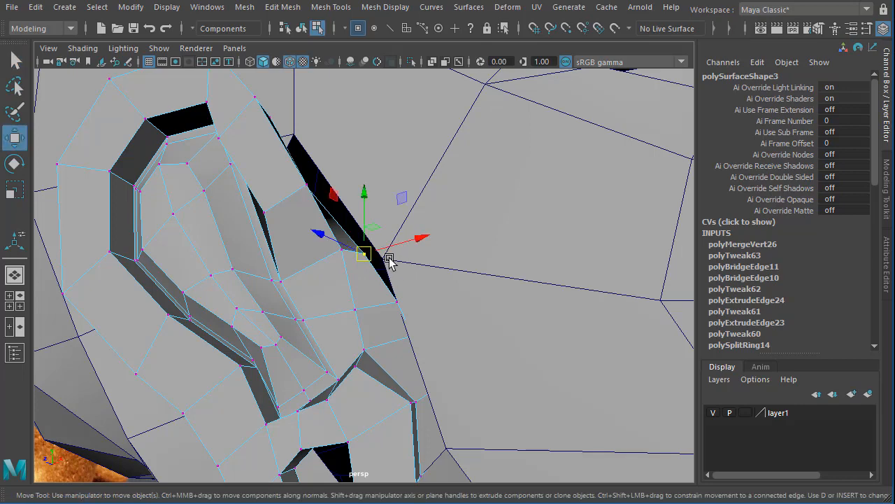
left_click_drag(374, 260, 384, 255)
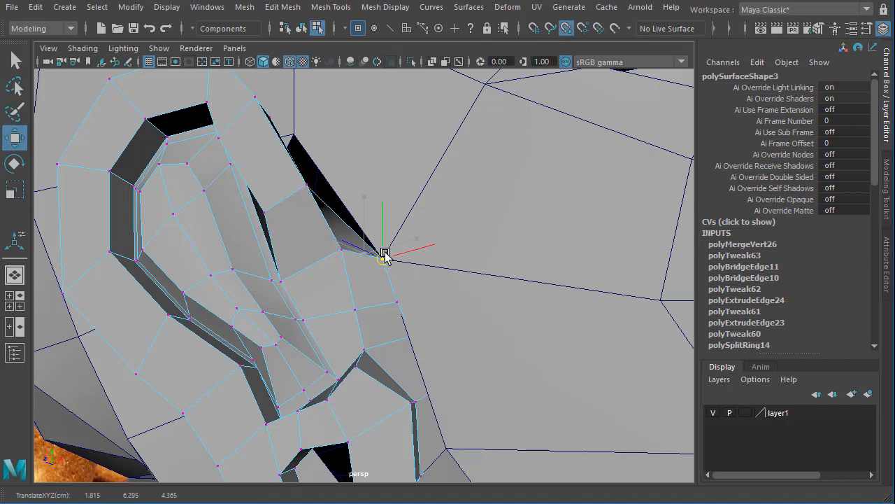
left_click_drag(437, 339, 323, 285, "alt")
left_click_drag(427, 265, 407, 256, "alt")
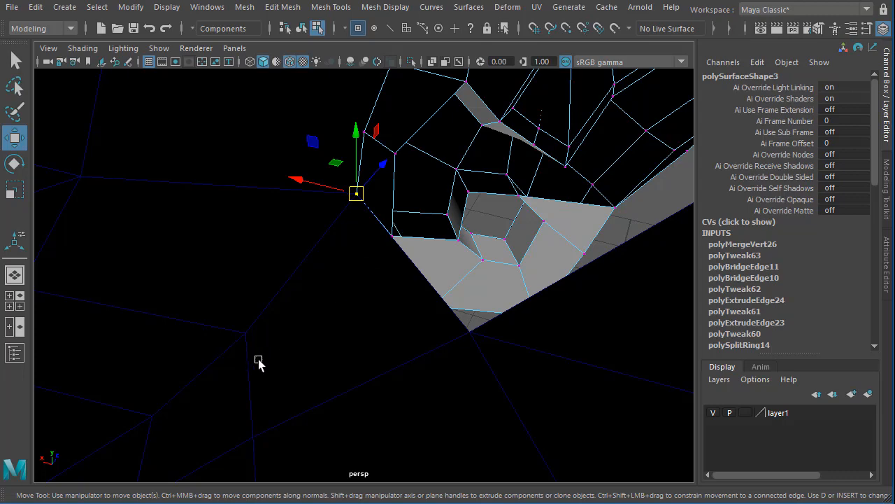
Step: Examine the ear's border against the head opening from inside the mesh, from the lobe up to the top corner
left_click_drag(405, 242, 456, 261, "alt")
right_click_drag(456, 261, 383, 230, "alt")
middle_click_drag(383, 230, 388, 256, "alt")
left_click_drag(388, 257, 317, 252, "alt")
right_click_drag(318, 251, 325, 250, "alt")
middle_click_drag(324, 250, 327, 262, "alt")
left_click_drag(331, 273, 367, 264, "alt")
middle_click_drag(352, 274, 390, 275, "alt")
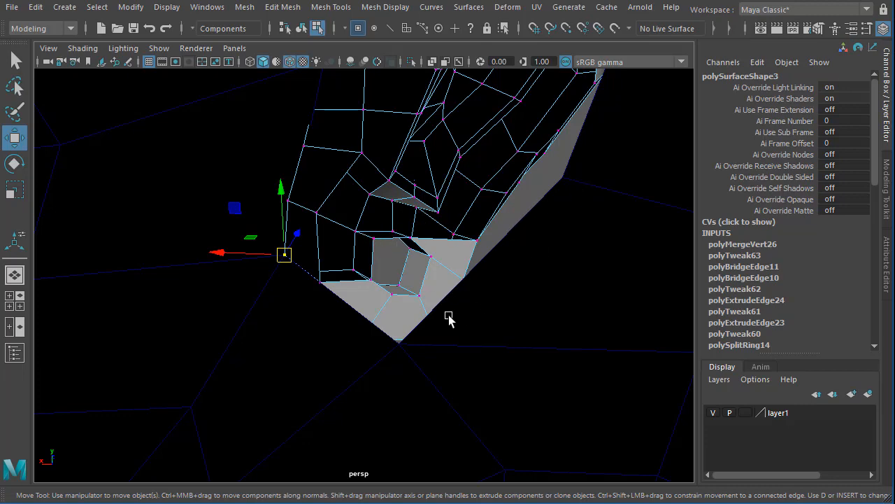
left_click_drag(565, 240, 383, 316, "alt")
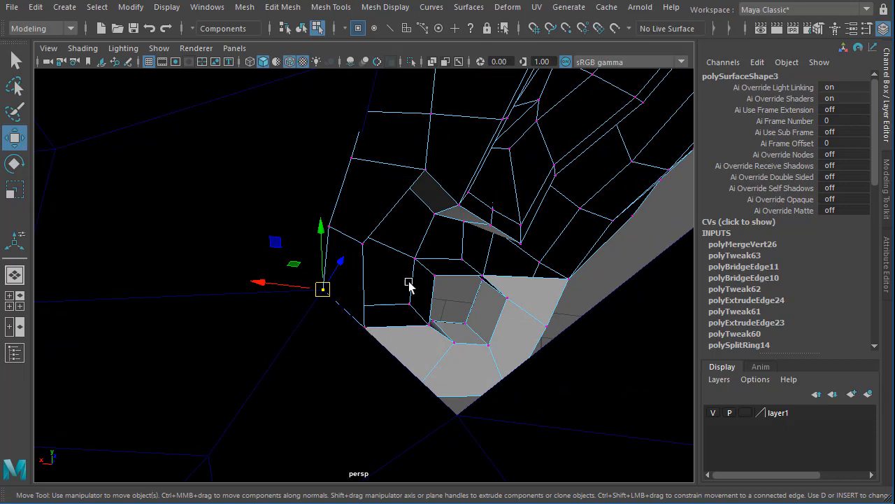
right_click_drag(620, 273, 419, 258, "alt")
middle_click_drag(420, 258, 315, 279, "alt")
right_click_drag(392, 287, 545, 298, "alt")
left_click_drag(420, 312, 385, 301, "alt")
middle_click_drag(395, 300, 424, 289, "alt")
left_click_drag(389, 305, 481, 275, "alt")
middle_click_drag(476, 276, 363, 356, "alt")
right_click_drag(395, 347, 364, 330, "alt")
middle_click_drag(366, 329, 371, 327, "alt")
left_click_drag(371, 327, 278, 306, "alt")
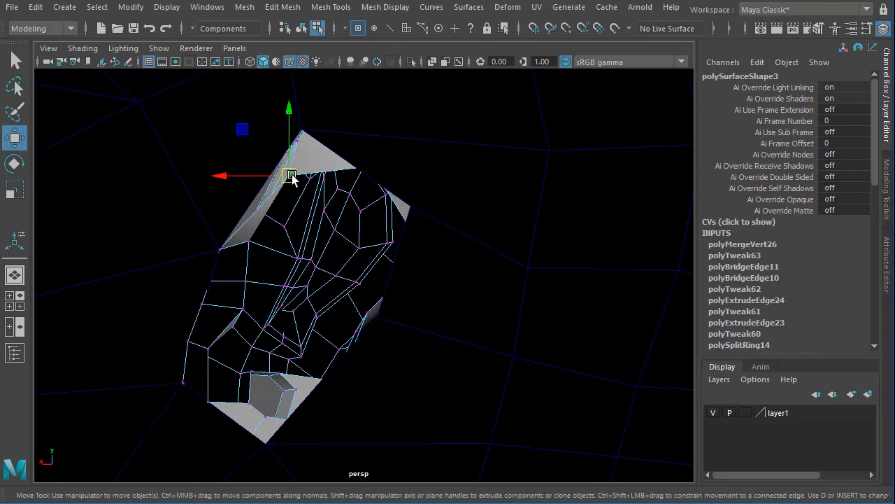
Step: Snap the ear's upper border vertex onto the head vertex at the top corner of the ear opening
left_click_drag(288, 175, 321, 163)
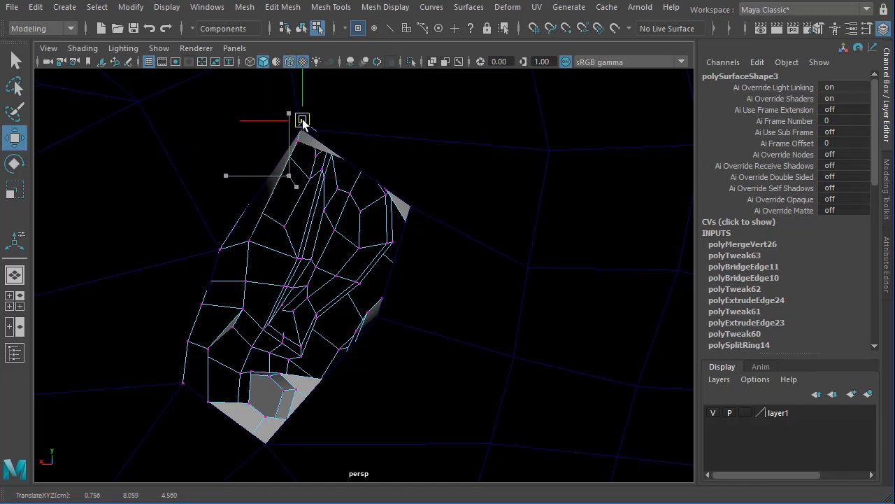
left_click_drag(302, 121, 544, 258)
left_click_drag(417, 254, 419, 236, "alt")
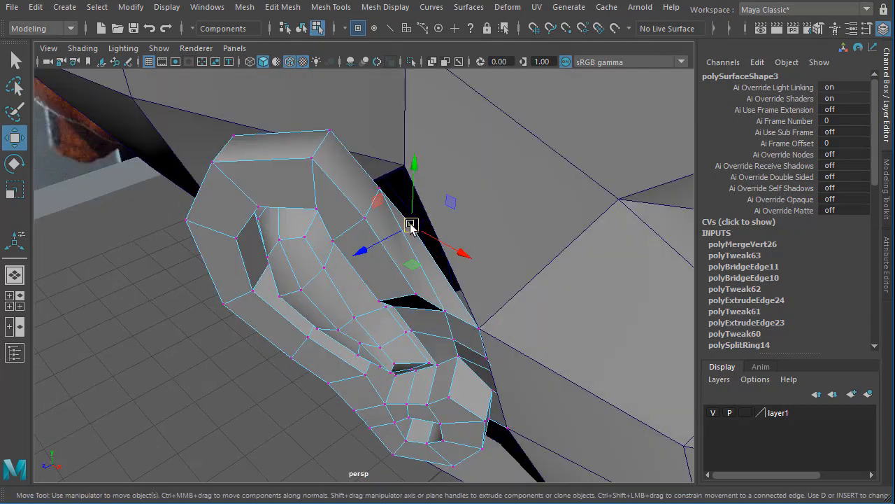
left_click_drag(412, 231, 412, 172)
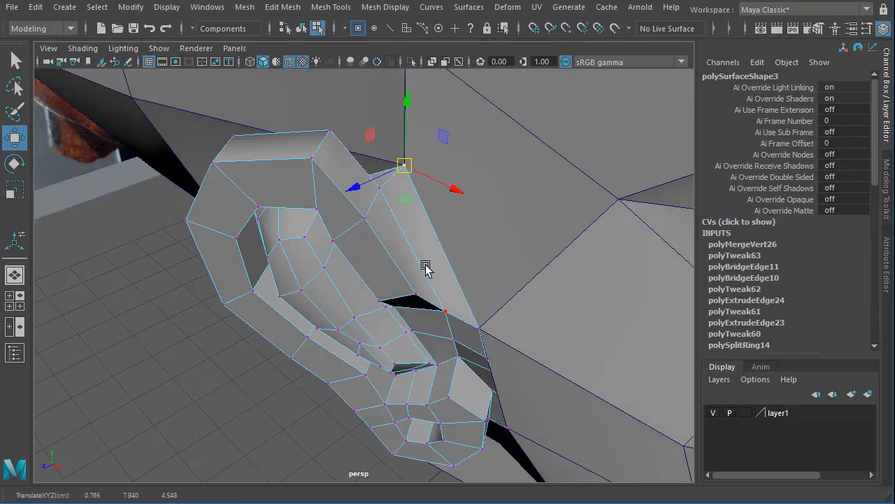
Step: Move the head's border edge behind the ear, and its upper vertex, closer to the ear to narrow the gap
mouse_move(426, 267)
left_mouse_down("alt")
mouse_move(432, 300)
mouse_move(524, 300)
mouse_move(420, 266)
mouse_move(295, 250)
mouse_move(378, 158)
mouse_move(308, 298)
left_mouse_up("alt")
right_click_drag(322, 254, 304, 156)
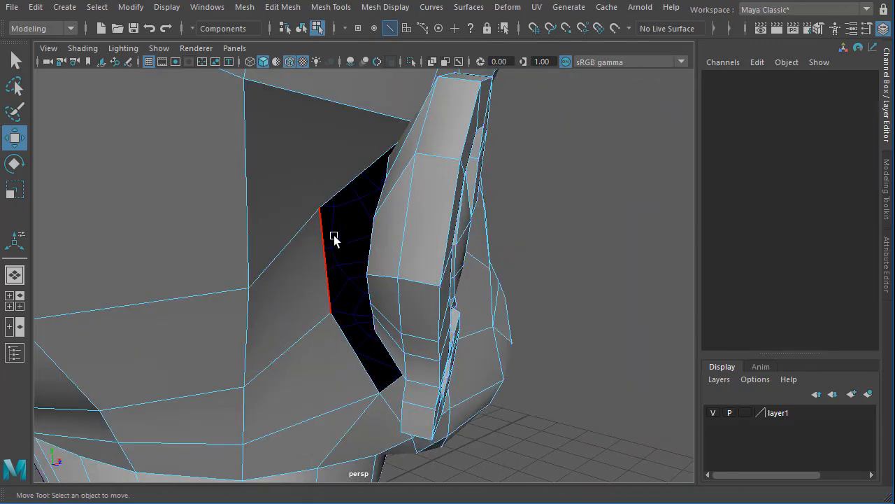
left_click(334, 239)
left_click_drag(376, 296, 441, 263, "alt")
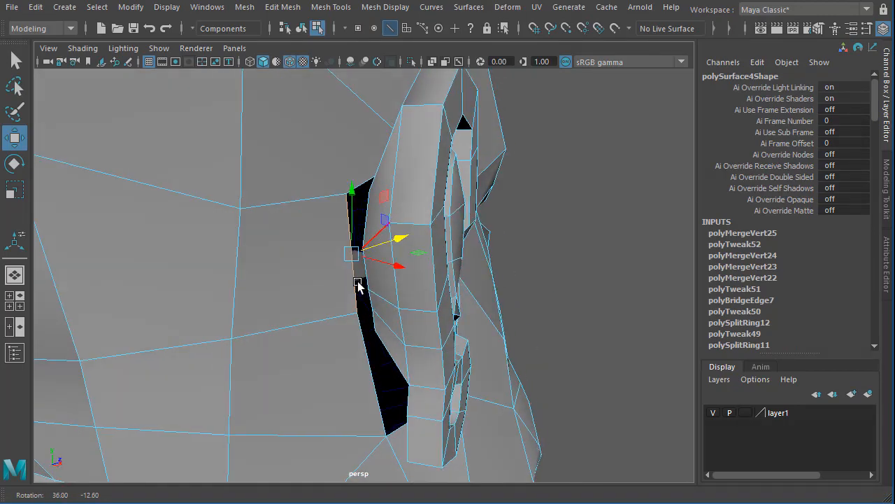
left_click_drag(360, 286, 329, 202, "alt")
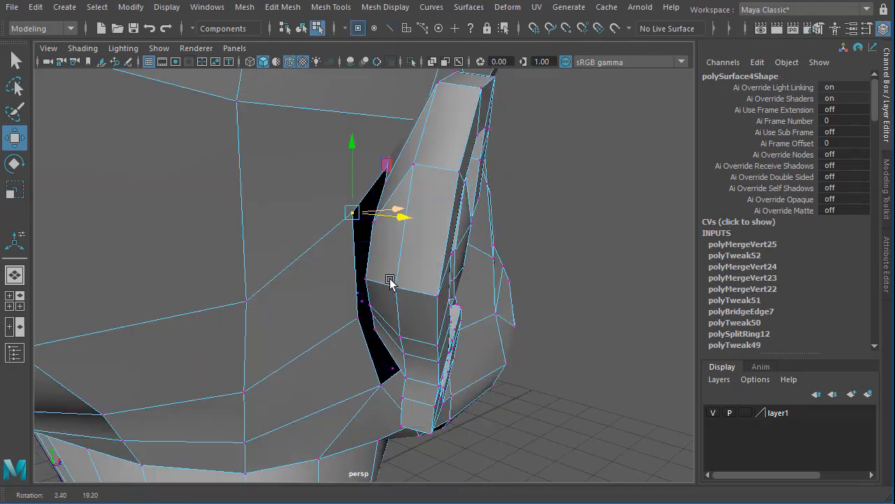
left_click_drag(390, 280, 548, 245, "alt")
left_click(528, 264)
left_click_drag(424, 285, 369, 313, "alt")
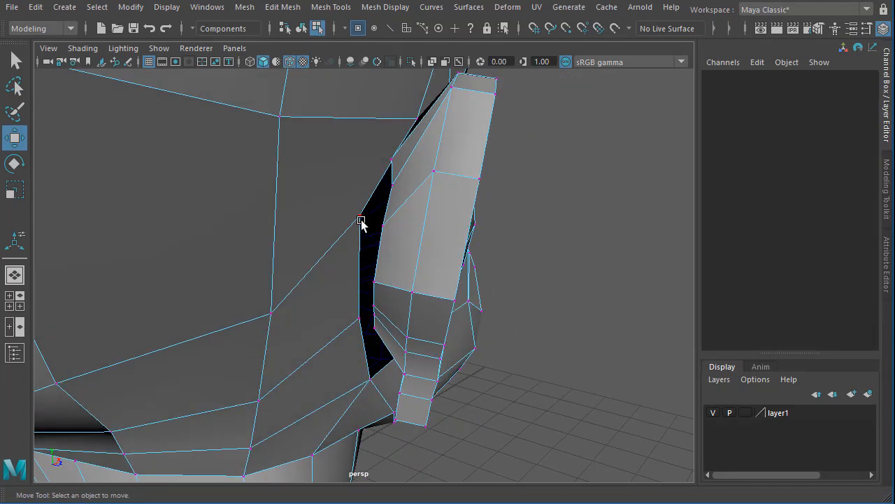
Step: Adjust the head's border vertex behind the ear and snap the facing ear border vertex onto it
left_click(375, 229)
left_click(360, 215)
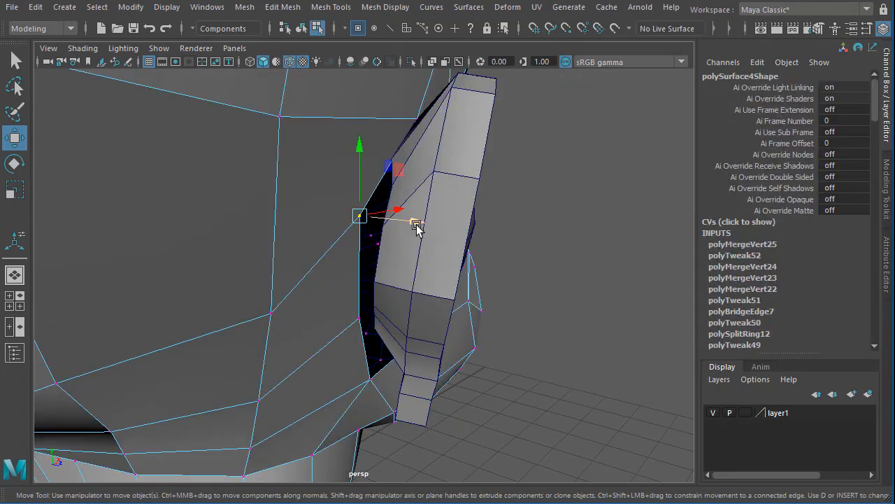
left_click_drag(422, 234, 528, 202, "alt")
left_click(528, 202)
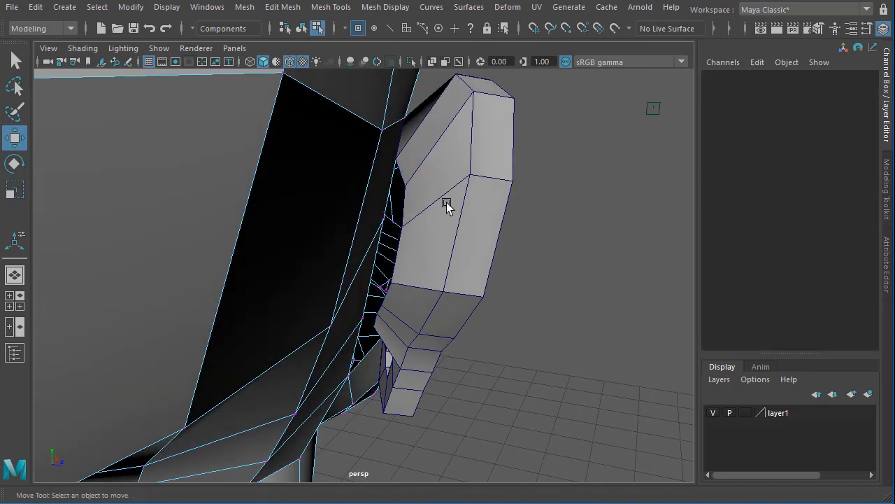
left_click(401, 231)
left_click_drag(401, 229, 349, 215, "alt")
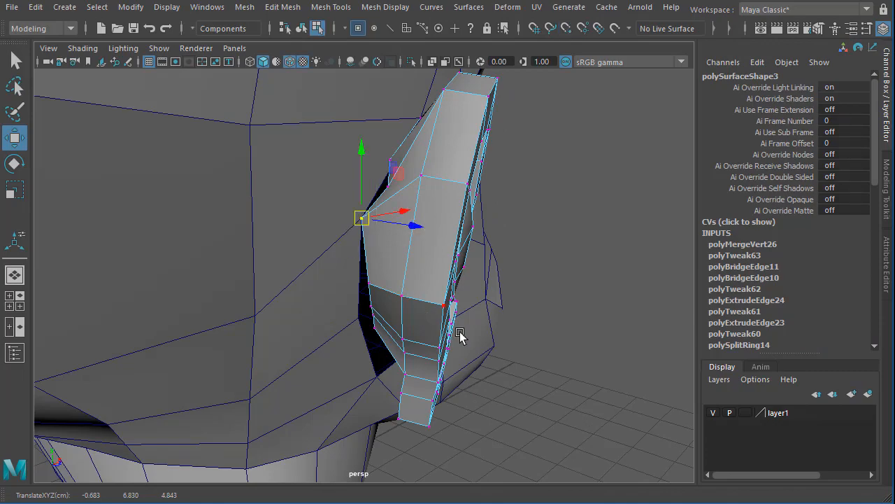
Step: Snap the ear's middle back border vertex onto the next lower vertex of the head opening
left_click_drag(460, 333, 495, 334, "alt")
mouse_move(412, 270)
left_mouse_down("alt")
mouse_move(417, 340)
mouse_move(203, 376)
mouse_move(466, 380)
mouse_move(320, 350)
mouse_move(330, 427)
mouse_move(330, 401)
mouse_move(400, 335)
mouse_move(359, 340)
mouse_move(407, 370)
mouse_move(436, 306)
mouse_move(423, 278)
left_mouse_up("alt")
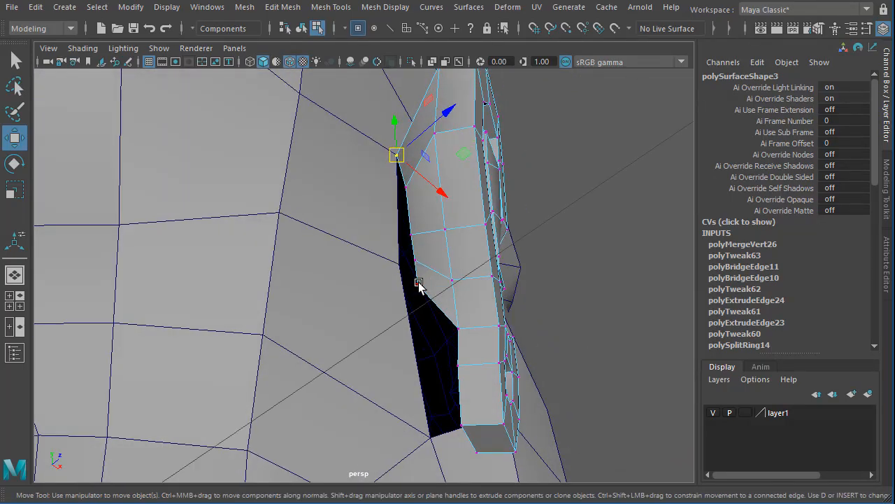
left_click(619, 241)
left_click(420, 260)
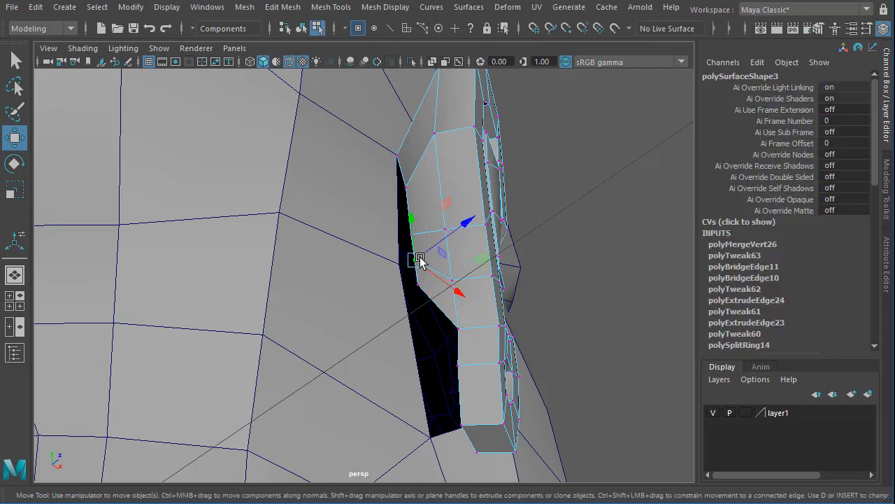
left_click_drag(510, 259, 428, 287, "alt")
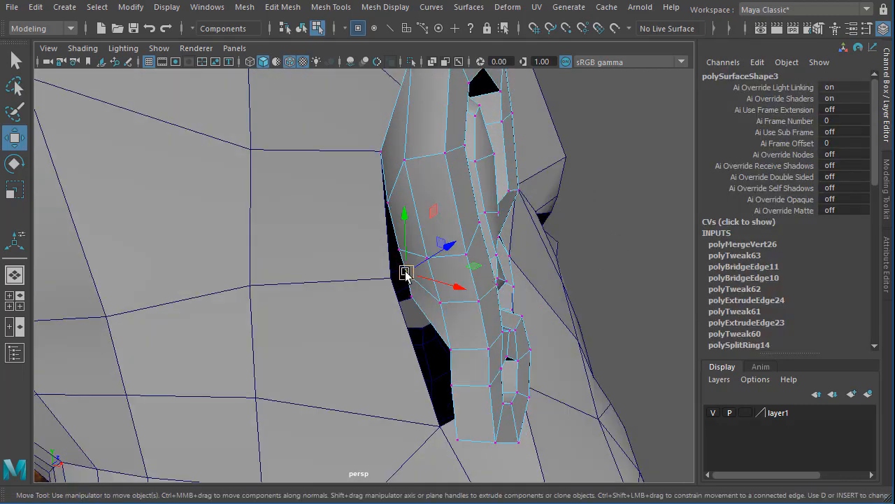
left_click_drag(466, 310, 455, 355, "alt")
left_click(442, 313)
Step: Lower the ear border vertex just below the snapped one along the gap behind the ear
left_click(420, 287)
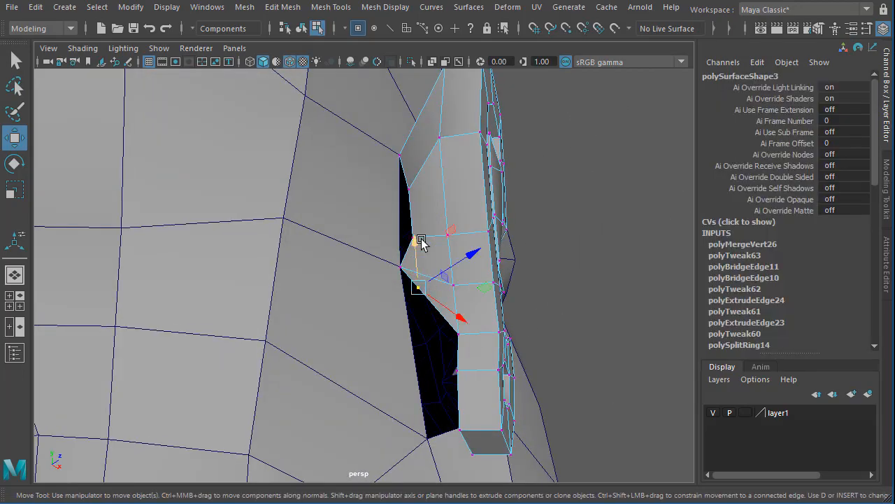
left_click_drag(420, 242, 416, 296)
left_click_drag(457, 354, 314, 329, "alt")
right_click_drag(314, 330, 461, 358, "alt")
left_click_drag(462, 356, 426, 340, "alt")
middle_click_drag(427, 340, 425, 321, "alt")
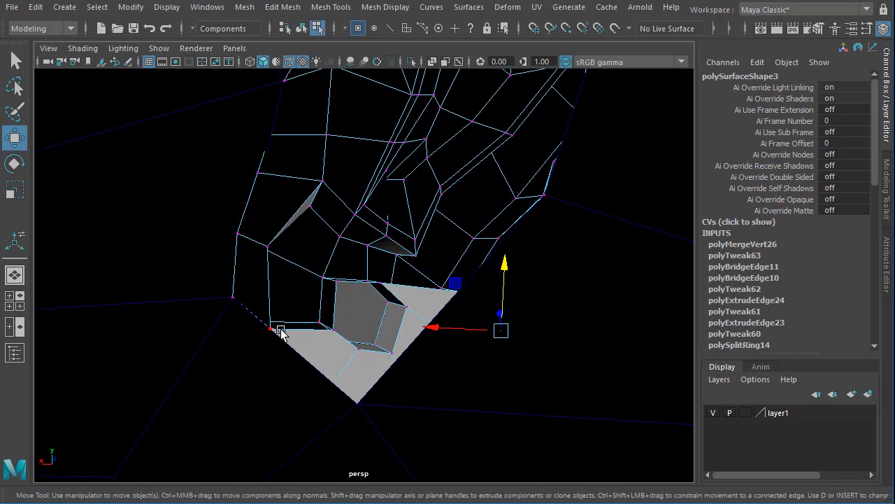
Step: Raise the vertices at the front corner of the lobe's hollow and shift them sideways
mouse_move(343, 338)
left_mouse_down("alt")
mouse_move(362, 333)
mouse_move(342, 343)
left_mouse_up("alt")
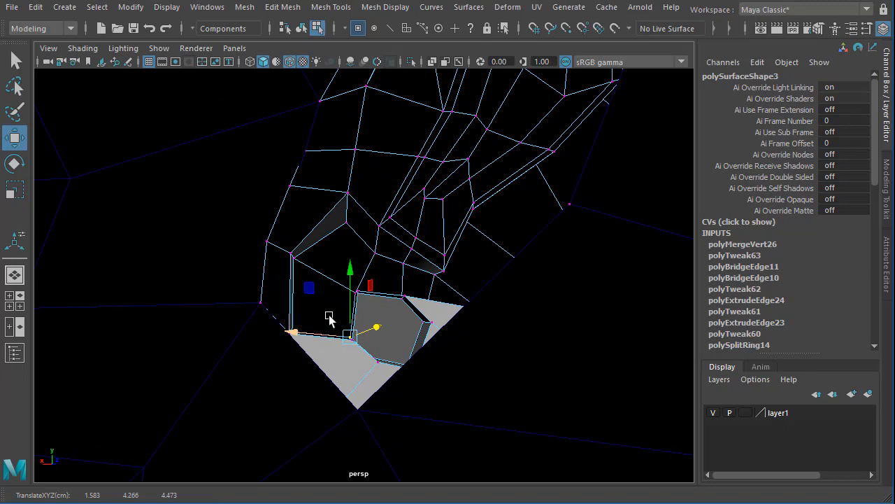
left_click(394, 339)
left_click_drag(393, 339, 362, 287, "alt")
left_click_drag(340, 320, 338, 329)
left_click_drag(346, 269, 343, 259)
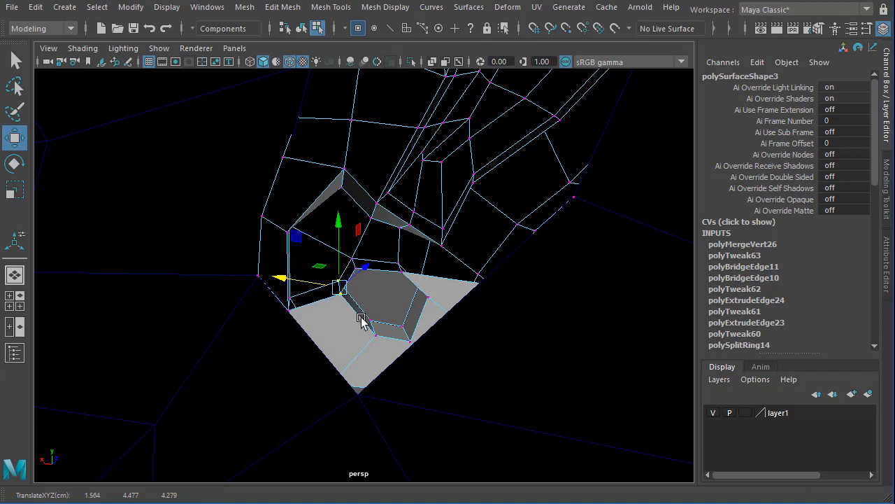
left_click_drag(362, 319, 318, 312, "alt")
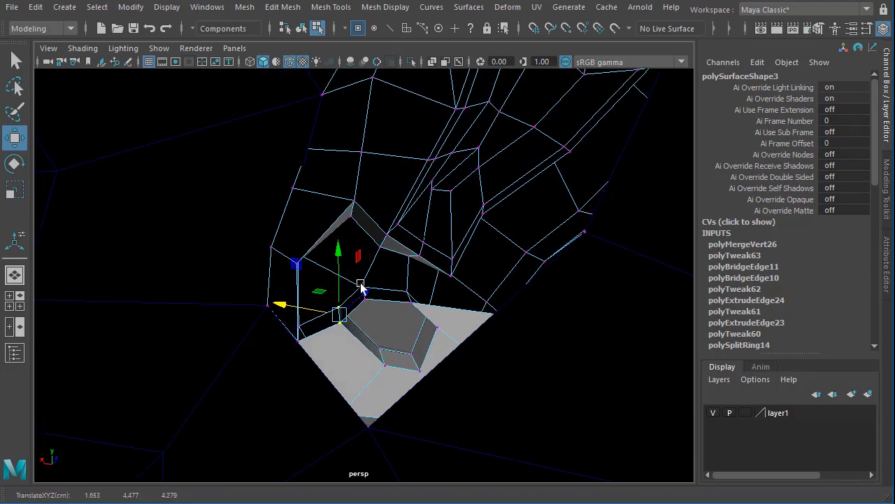
Step: Reposition the neighbouring pair of vertices at the upper corner of the lobe's hollow
left_click_drag(359, 283, 372, 303)
left_click_drag(365, 255, 365, 254)
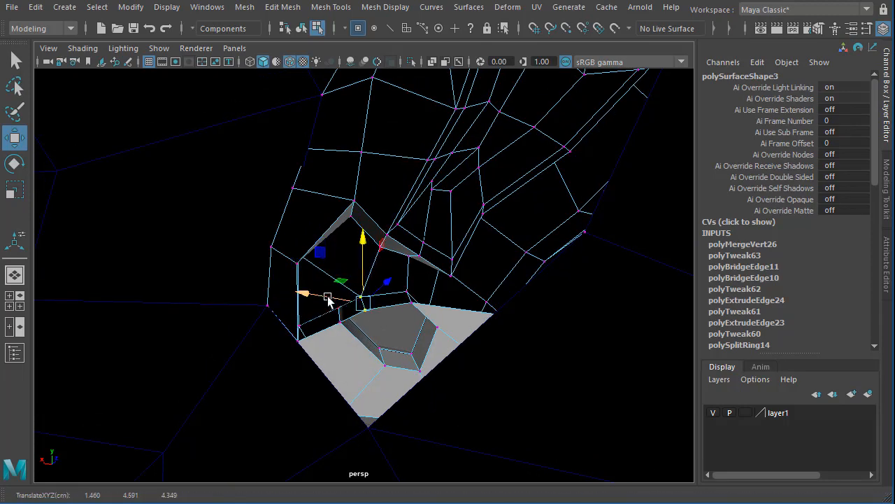
left_click_drag(327, 297, 337, 309)
left_click_drag(358, 339, 448, 375, "alt")
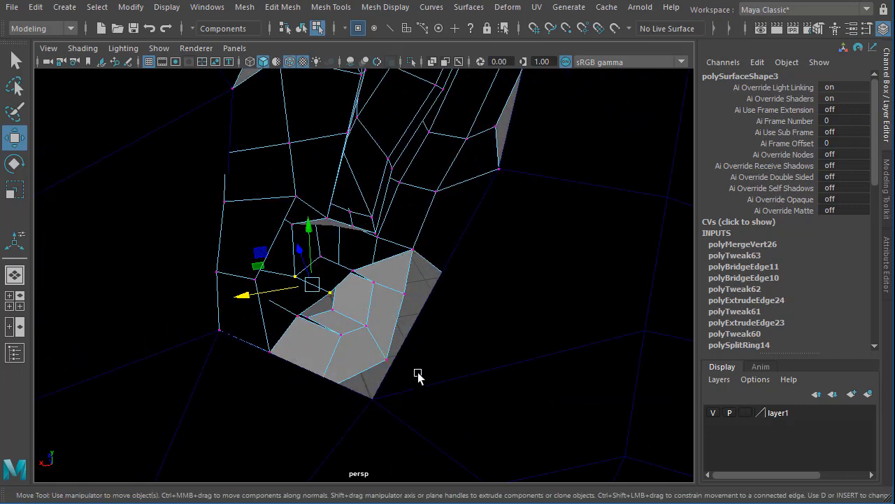
Step: Extrude the chain of border edges along the back of the lobe and pull the new strip toward the head
key("F10")
left_click(389, 253)
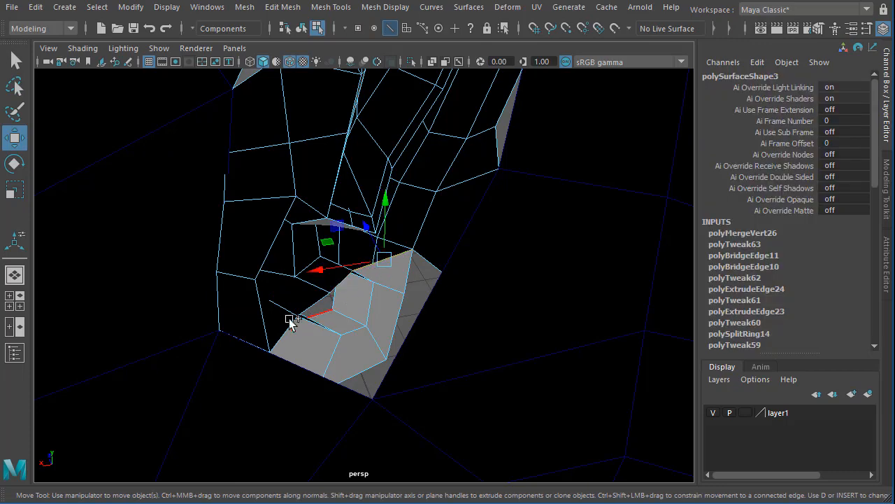
left_click(285, 329, "shift")
right_click_drag(410, 294, 399, 312, "shift")
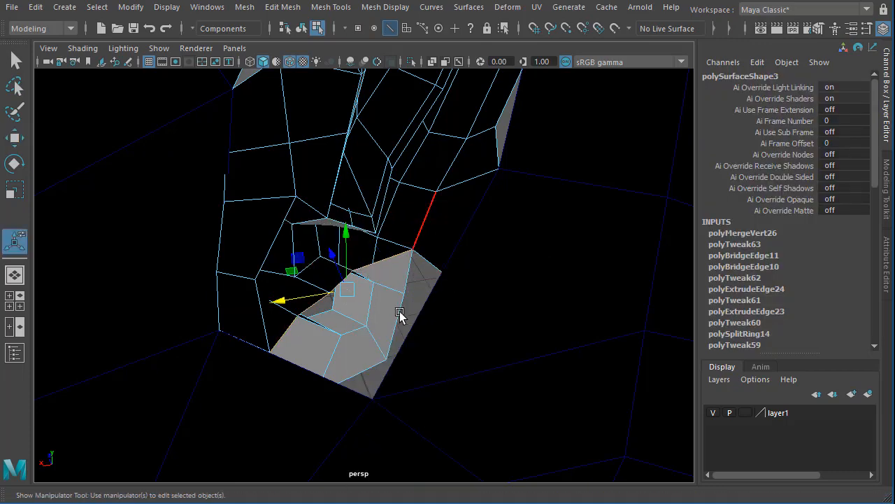
left_click_drag(344, 327, 448, 340, "alt")
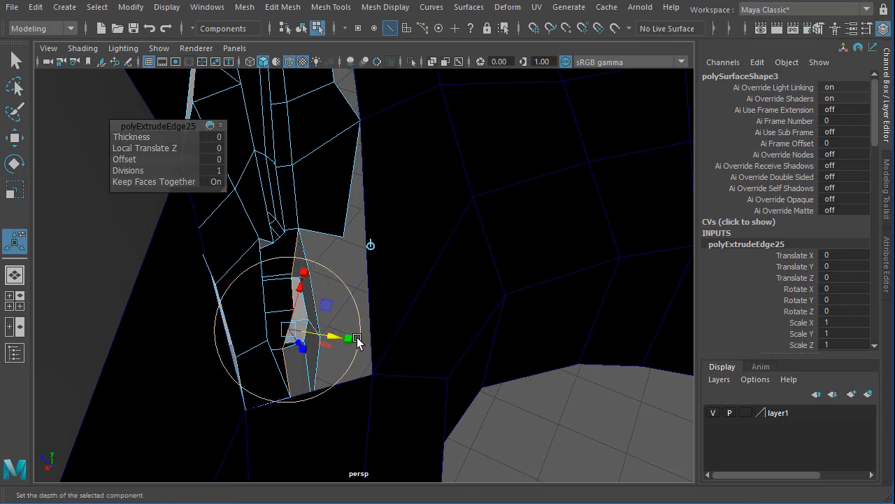
key("w")
left_click_drag(243, 277, 314, 331)
middle_click_drag(331, 361, 312, 325, "alt")
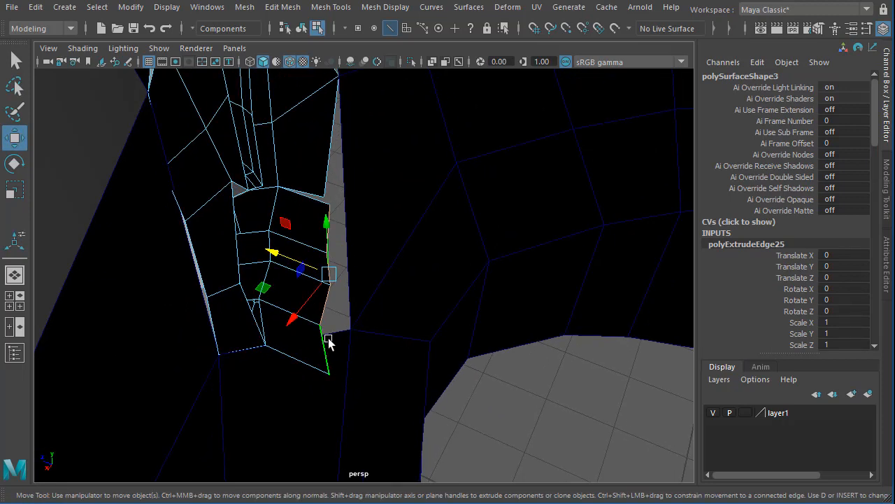
Step: Align the extruded strip's lower vertices with the head border and its corner vertex below the lobe
left_click(316, 328)
right_click_drag(334, 356, 322, 359)
left_click_drag(323, 365, 307, 349)
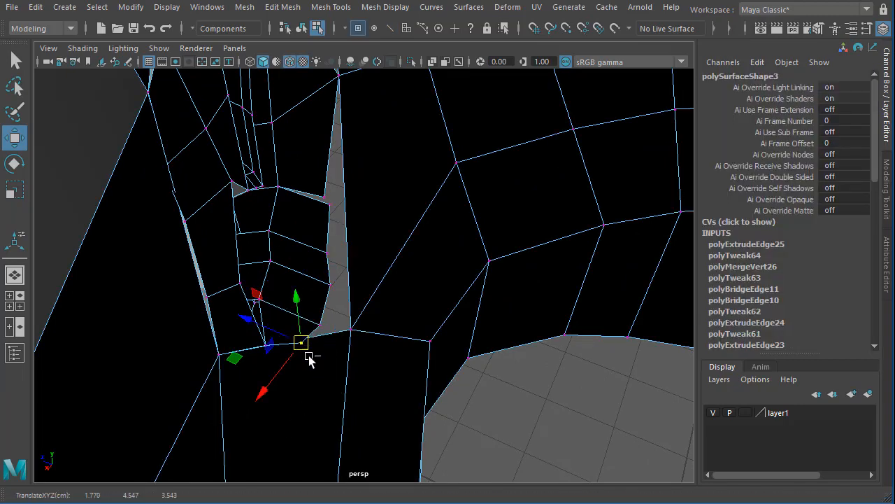
left_click(326, 316)
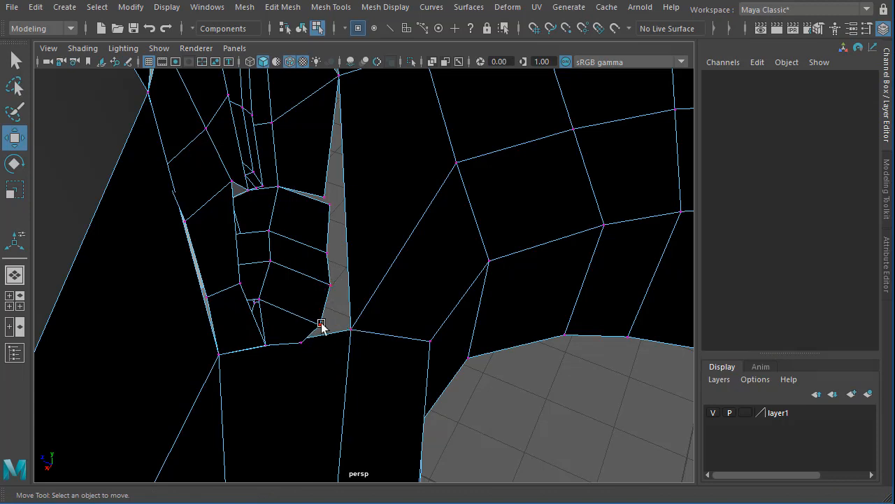
left_click(321, 326)
left_click_drag(330, 333, 350, 329)
left_click(328, 287)
left_click_drag(329, 286, 350, 283)
Step: Merge the two neighbouring vertices at the upper end of the extruded strip
left_click_drag(324, 240, 335, 201)
right_click_drag(336, 200, 417, 142, "shift")
left_click_drag(345, 265, 180, 222, "alt")
scroll(378, 334, "down", 2)
left_click_drag(378, 335, 450, 314, "alt")
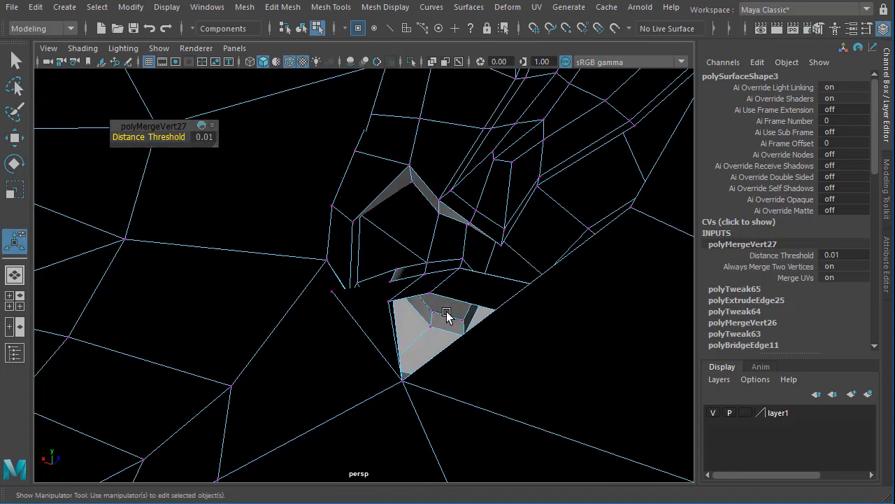
Step: Reposition the extruded strip's lower vertices behind the lobe, raising the front one and shifting it inward
left_click(395, 303)
mouse_move(457, 397)
left_mouse_down("alt")
mouse_move(475, 467)
mouse_move(480, 430)
mouse_move(455, 390)
left_mouse_up("alt")
key("w")
left_click_drag(397, 291, 400, 316)
left_click_drag(469, 360, 301, 352, "alt")
left_click(296, 326)
left_click_drag(300, 264, 316, 280)
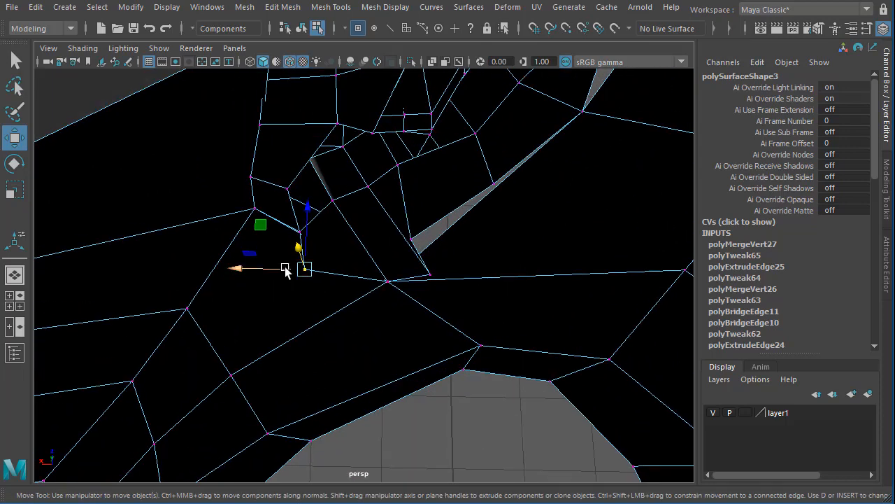
left_click_drag(297, 249, 300, 228)
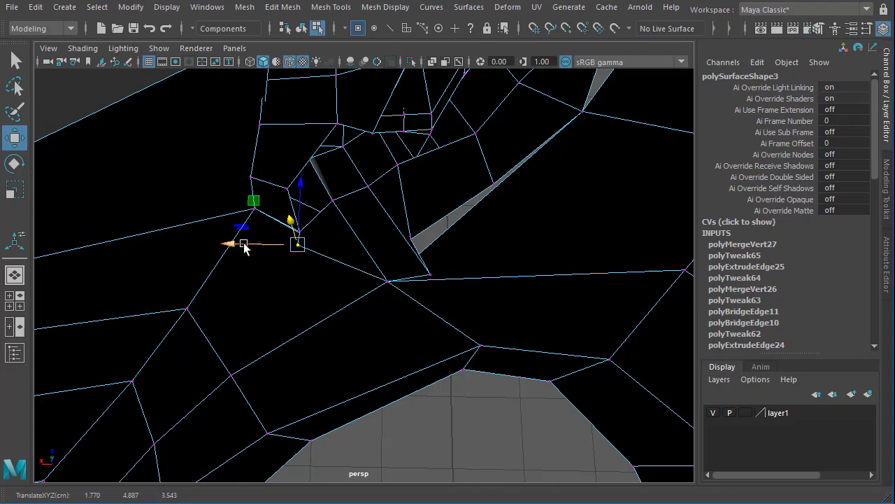
left_click_drag(245, 246, 280, 253)
Step: Shift the extruded strip's lower vertex behind the ear lobe back onto the line of the head border
left_click_drag(339, 252, 466, 253, "alt")
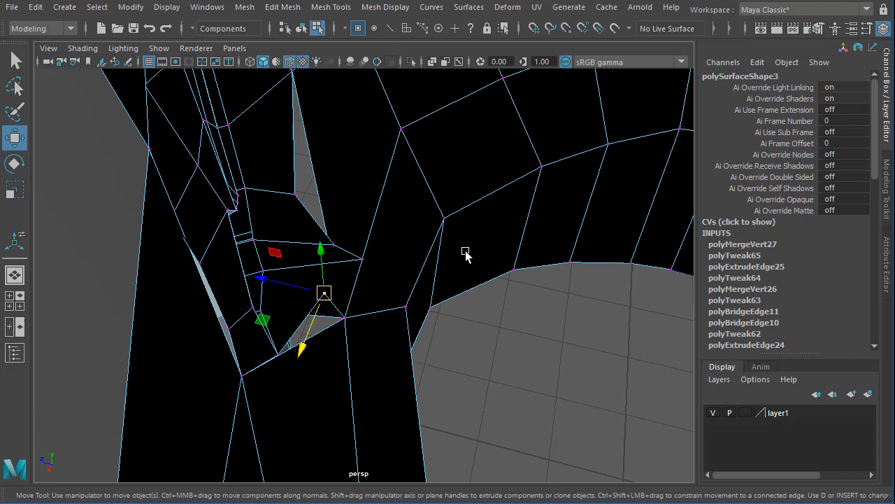
left_click(427, 300)
mouse_move(349, 350)
left_mouse_down("alt")
mouse_move(262, 423)
mouse_move(281, 348)
mouse_move(230, 352)
mouse_move(230, 334)
mouse_move(467, 289)
mouse_move(423, 301)
left_mouse_up("alt")
left_click(425, 291)
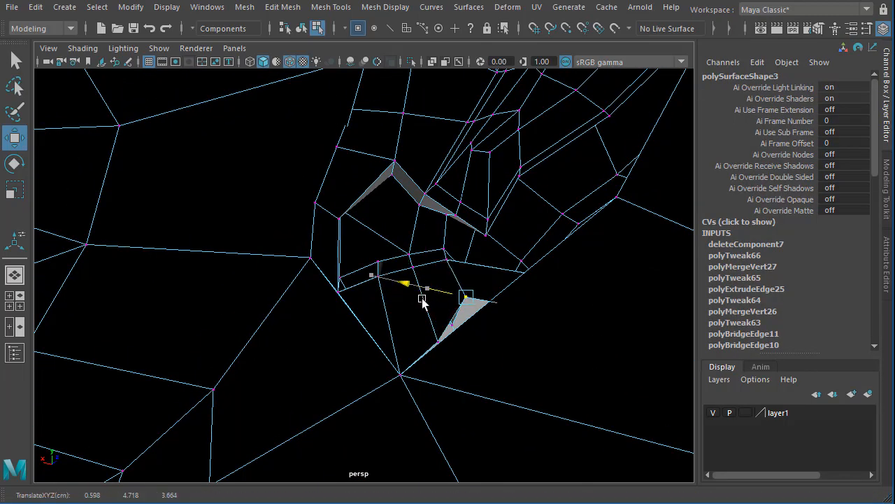
left_click_drag(475, 238, 476, 257)
left_click_drag(465, 289, 258, 346, "alt")
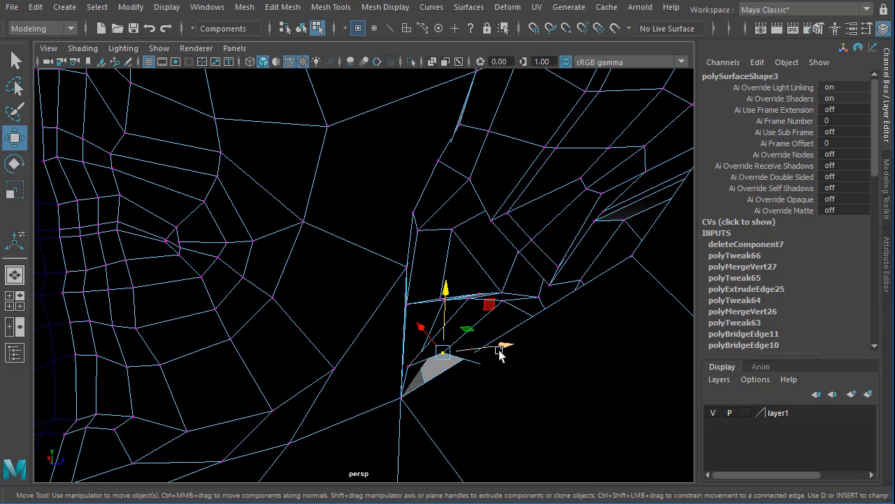
left_click_drag(499, 353, 512, 353)
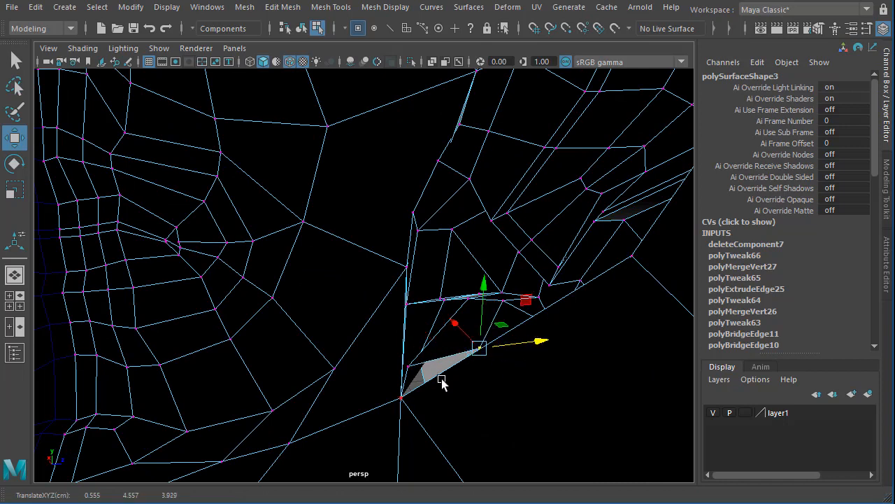
Step: Move the strip's front lower vertex toward the head border and fine-tune the depth of the lower vertex behind the lobe
left_click(411, 366)
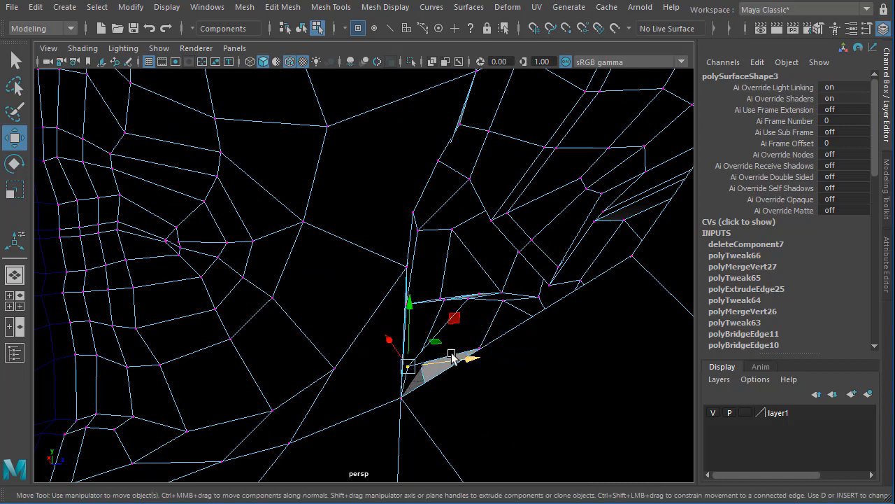
left_click_drag(452, 358, 494, 384)
left_click_drag(446, 299, 522, 335)
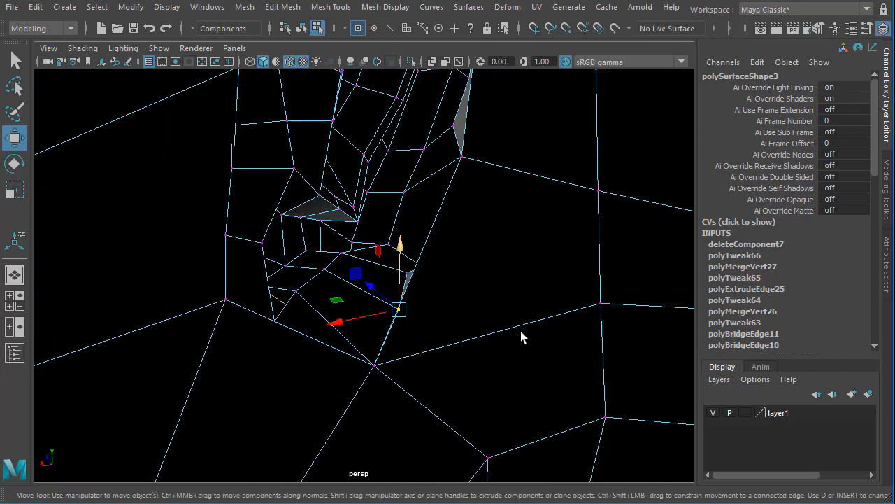
left_click(407, 273)
left_click_drag(358, 281, 367, 281)
left_click_drag(380, 332, 406, 451, "alt")
left_click_drag(391, 99, 395, 97)
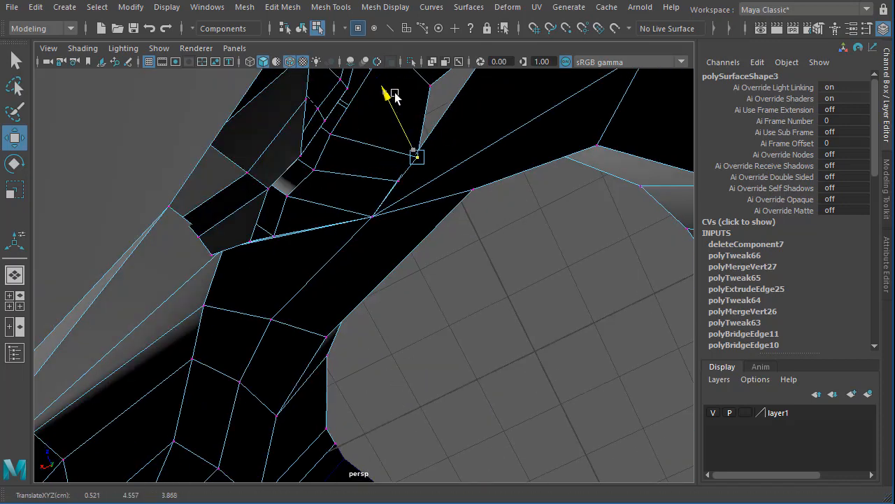
Step: Align the next vertices up the ear's back border with the head surface
left_click_drag(352, 137, 333, 288, "alt")
left_click_drag(310, 226, 335, 219)
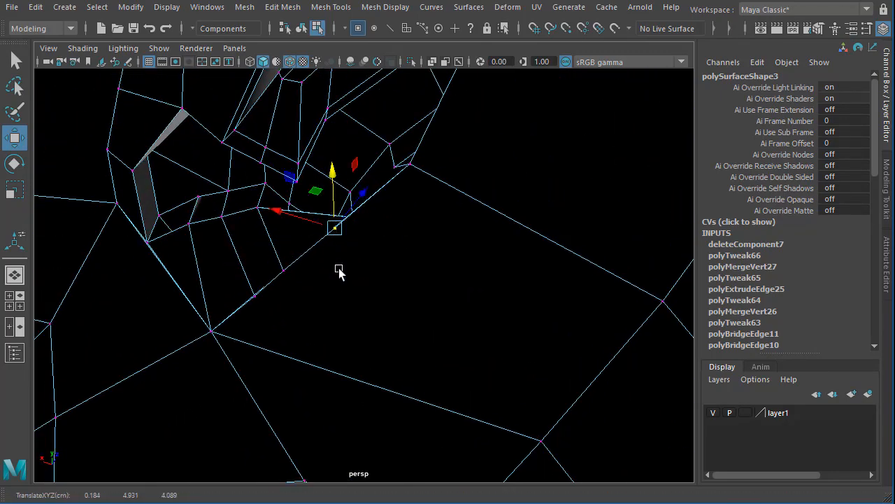
left_click_drag(338, 271, 314, 387, "alt")
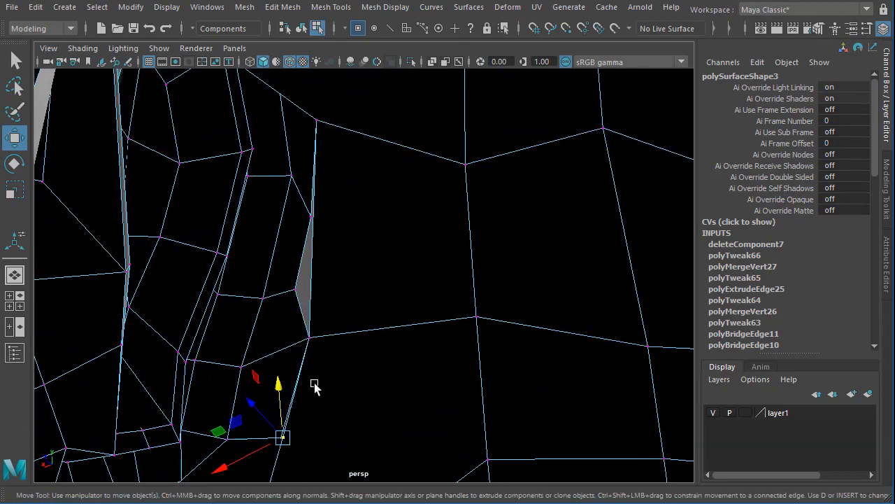
left_click(292, 283)
left_click_drag(253, 308, 270, 305)
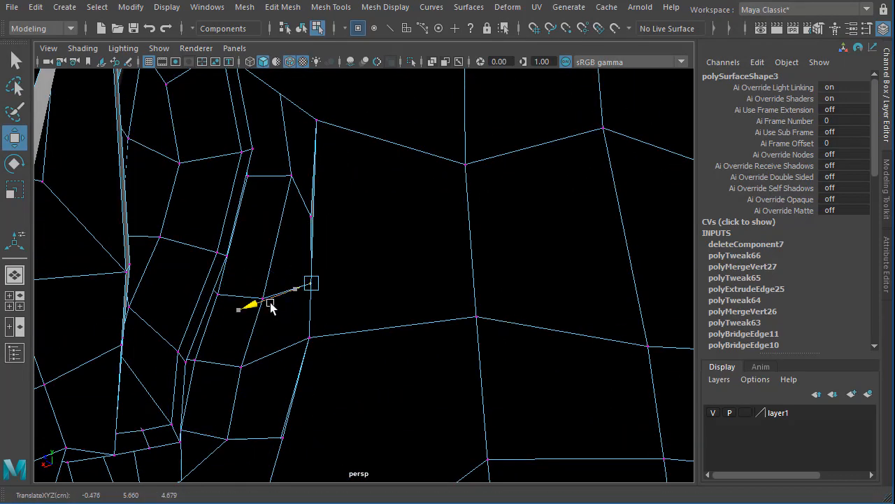
Step: Pull the upper vertices of the ear's back border inward to close the gaps against the head
left_click_drag(334, 285, 323, 277, "alt")
mouse_move(313, 192)
left_mouse_down()
mouse_move(292, 235)
mouse_move(301, 352)
mouse_move(450, 256)
mouse_move(526, 227)
mouse_move(651, 244)
mouse_move(676, 260)
mouse_move(467, 238)
left_mouse_up()
left_click(423, 302)
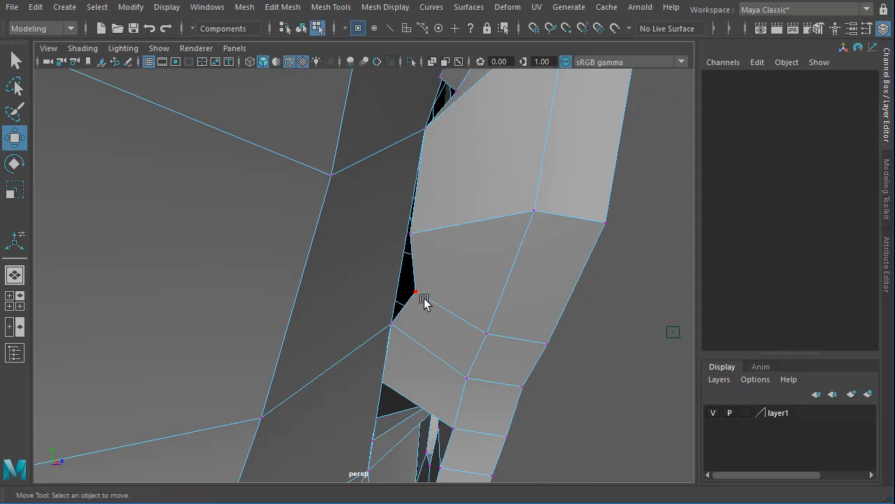
left_click(417, 298)
left_click_drag(466, 292, 445, 297)
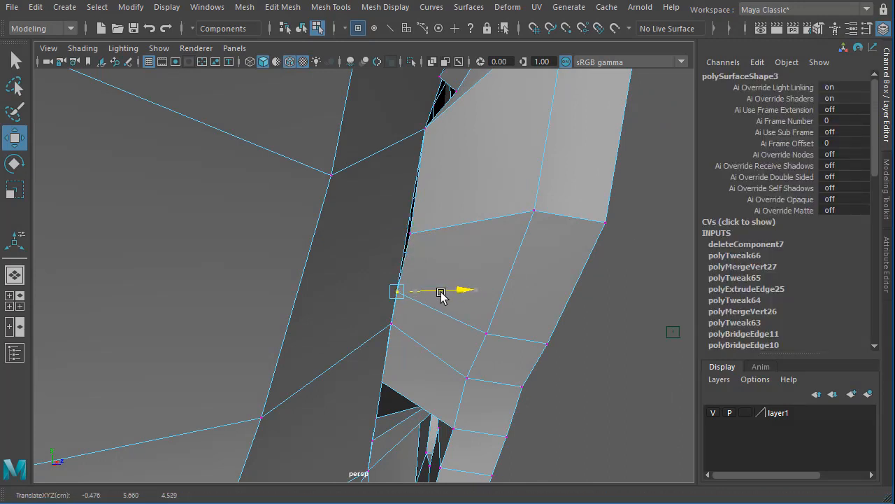
left_click(410, 233)
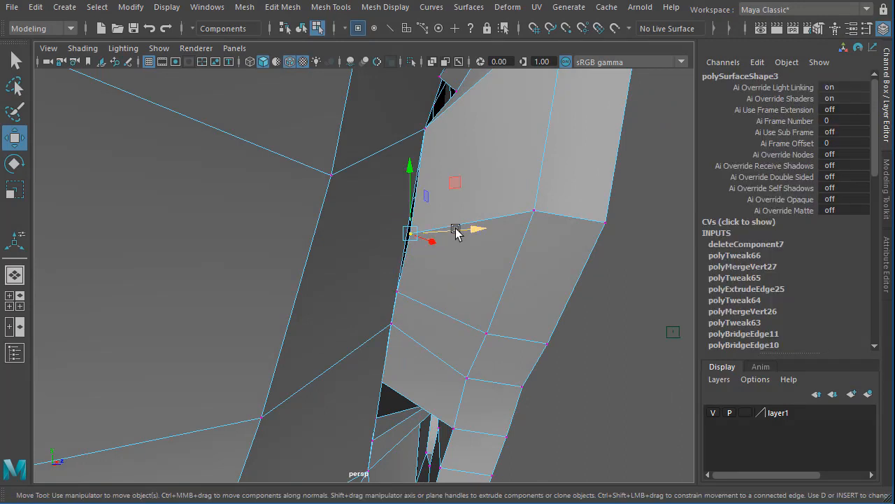
left_click_drag(455, 231, 515, 160)
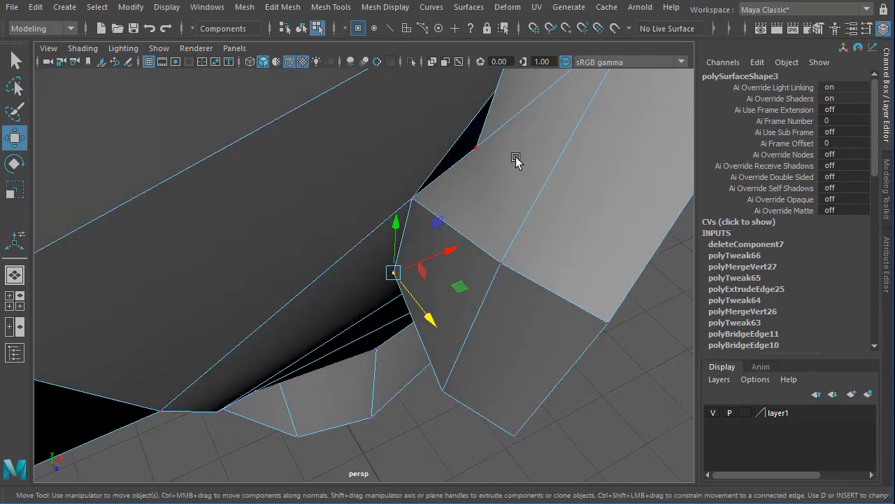
left_click_drag(438, 352, 326, 316, "alt")
left_click(401, 348)
left_click(417, 336)
Step: Leave vertex editing and examine the smoothed ear and its junction with the head from several angles
right_click_drag(327, 316, 325, 390)
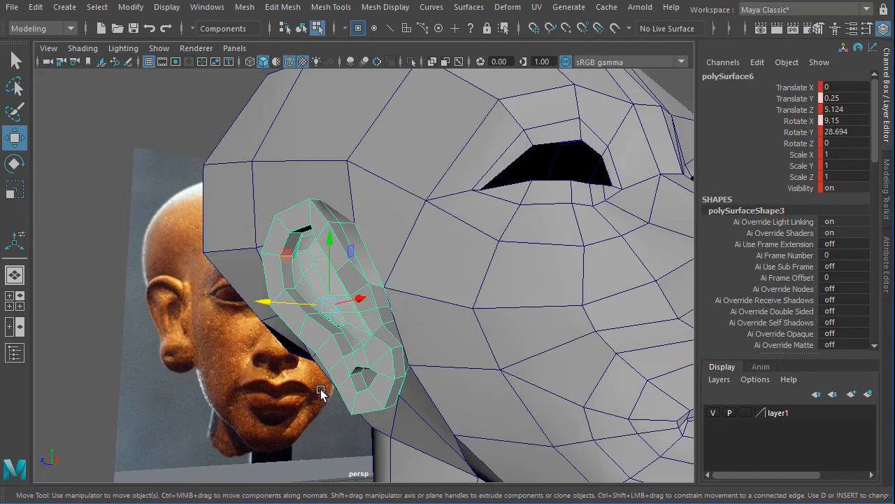
left_click(145, 101)
left_click_drag(145, 101, 377, 329, "alt")
left_click_drag(423, 305, 415, 217, "alt")
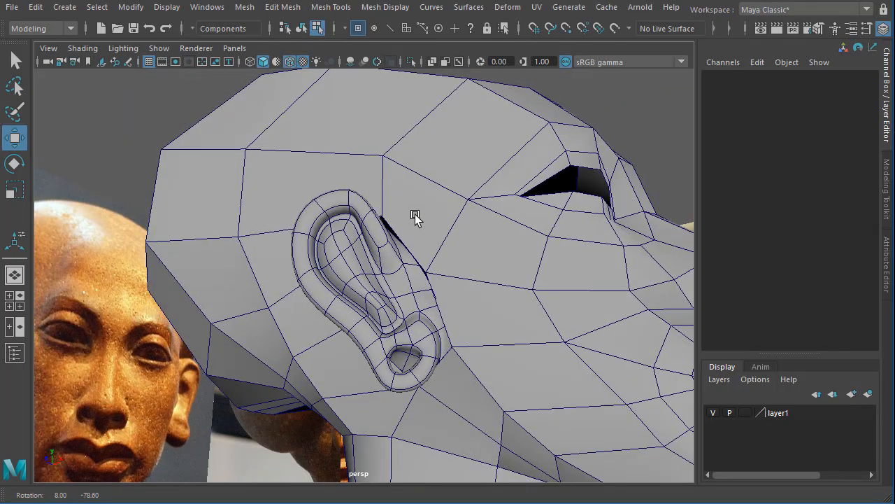
left_click_drag(419, 282, 370, 300, "alt")
mouse_move(378, 302)
left_mouse_down("alt")
mouse_move(431, 300)
mouse_move(366, 296)
left_mouse_up("alt")
Step: Return the ear to its unsmoothed low-poly display
left_click(311, 265)
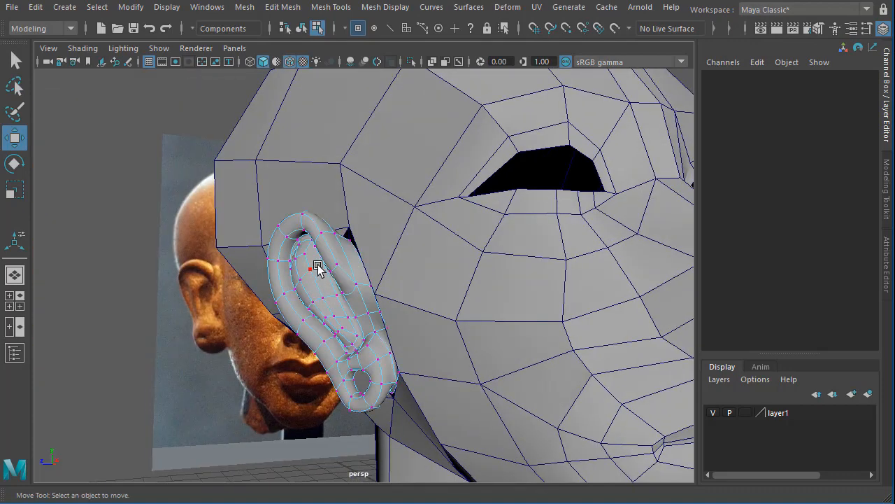
key("1")
right_click_drag(266, 340, 392, 340, "alt")
left_click_drag(392, 341, 441, 280, "alt")
Step: Select the faces forming the floor of the ear's inner hollow and reposition them
right_click_drag(429, 254, 420, 301)
left_click(385, 230)
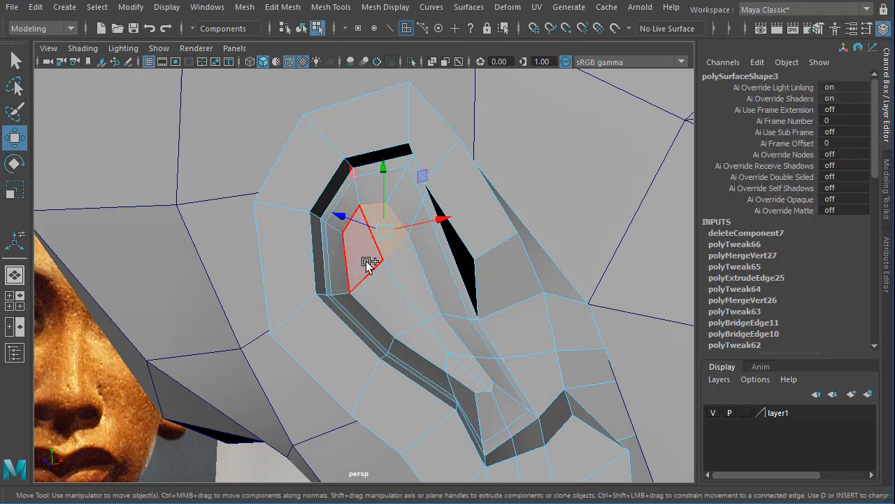
left_click(366, 261, "shift")
left_click(382, 292, "shift")
left_click(416, 287, "shift")
left_click(429, 336, "shift")
left_click(452, 341, "shift")
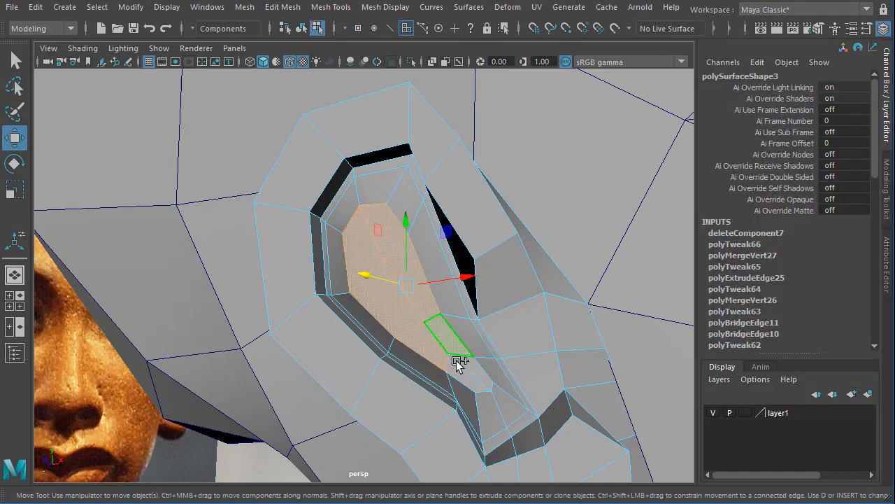
left_click(459, 365, "shift")
left_click(468, 362, "shift")
left_click_drag(458, 336, 311, 299, "alt")
left_click_drag(361, 347, 439, 381, "alt")
left_click_drag(357, 314, 355, 264, "alt")
Step: Slide the edge loop around the wall of the ear's inner hollow away from the rim toward the floor
right_click_drag(356, 264, 337, 198)
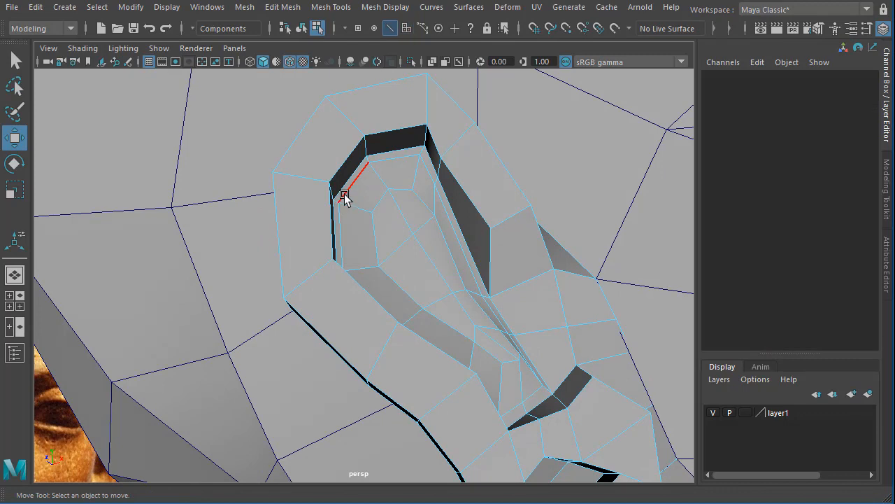
left_click(345, 196)
right_click(408, 183, "shift")
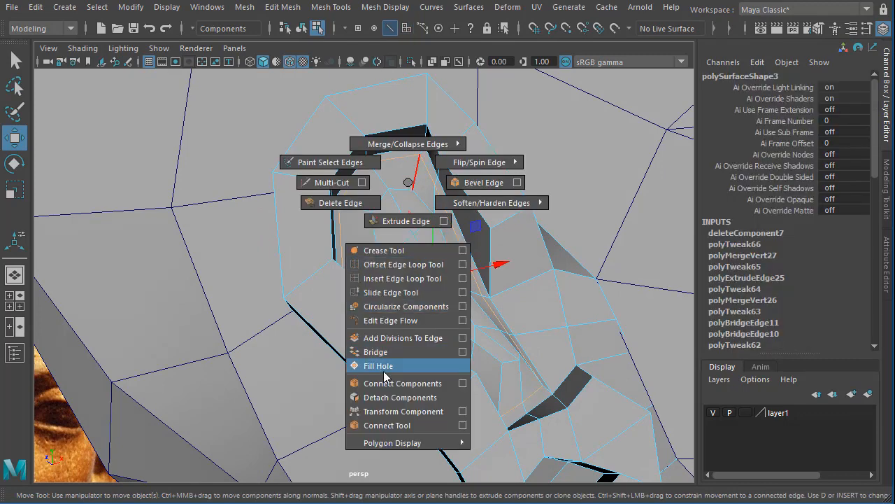
left_click(391, 291)
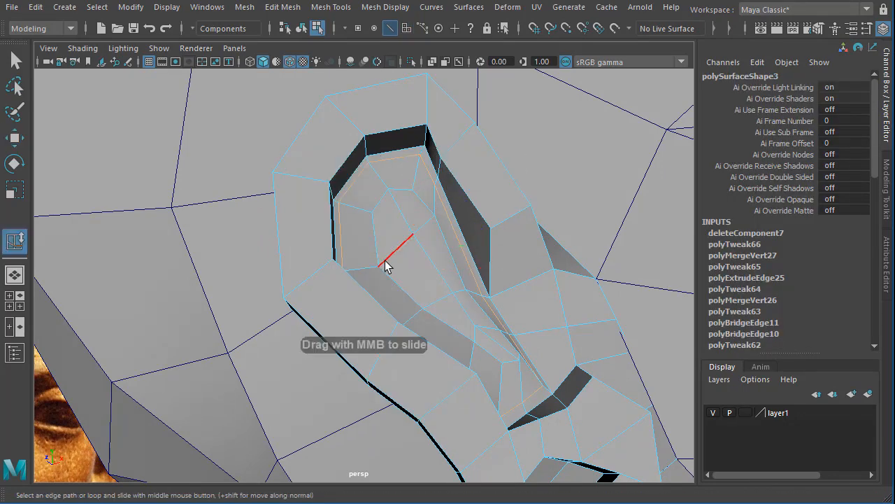
middle_click_drag(385, 260, 362, 266)
left_click_drag(419, 334, 395, 354, "alt")
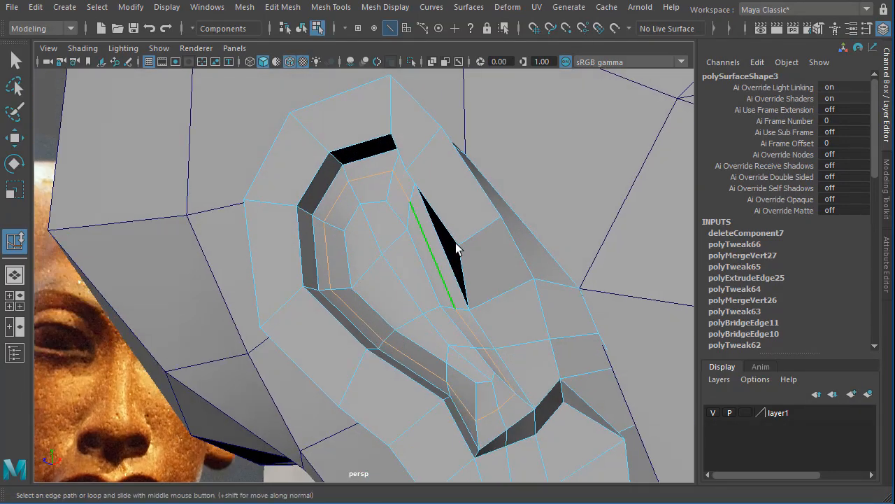
Step: Show the ear in smooth preview and inspect its inner hollow and its fit against the head
right_click_drag(455, 244, 443, 331)
key("3")
right_click_drag(537, 358, 379, 343, "alt")
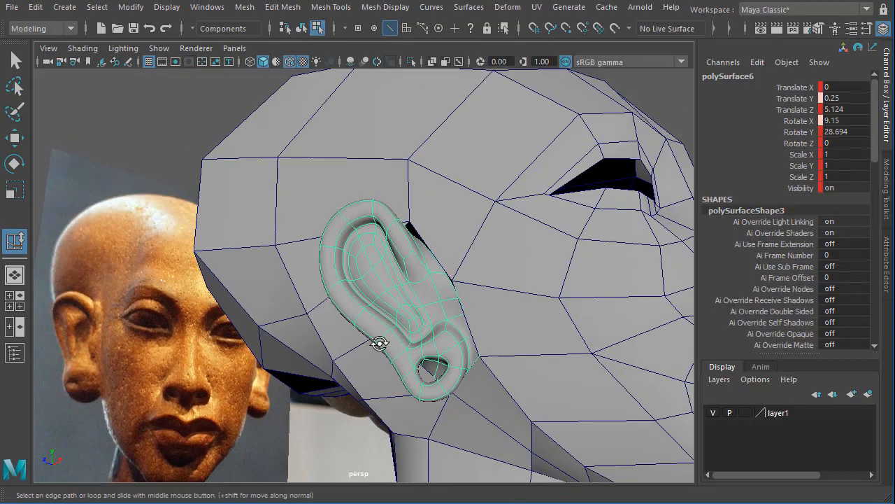
left_click_drag(380, 344, 464, 339, "alt")
left_click(252, 396)
right_click_drag(466, 338, 518, 337, "alt")
middle_click_drag(518, 337, 383, 278, "alt")
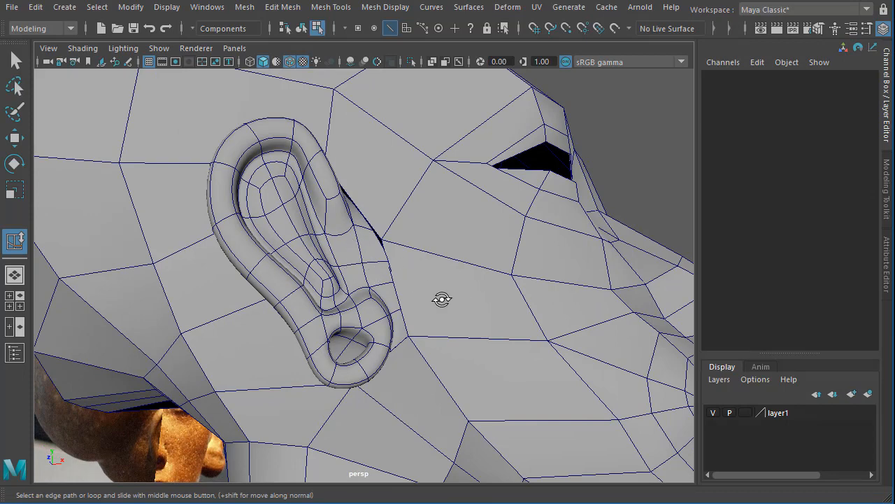
left_click_drag(441, 300, 370, 305, "alt")
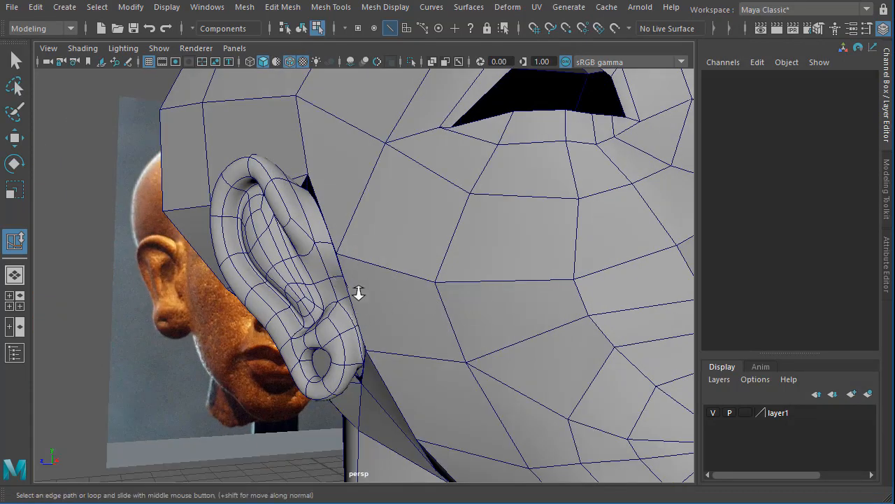
right_click_drag(359, 293, 354, 244, "alt")
left_click_drag(354, 244, 412, 312, "alt")
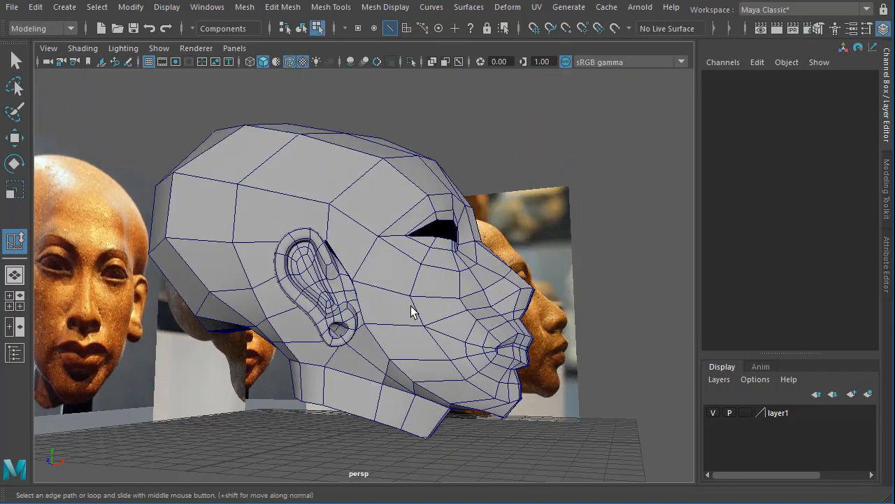
Step: Display the head mesh in smooth preview together with the ear
right_click_drag(411, 306, 394, 390)
key("3")
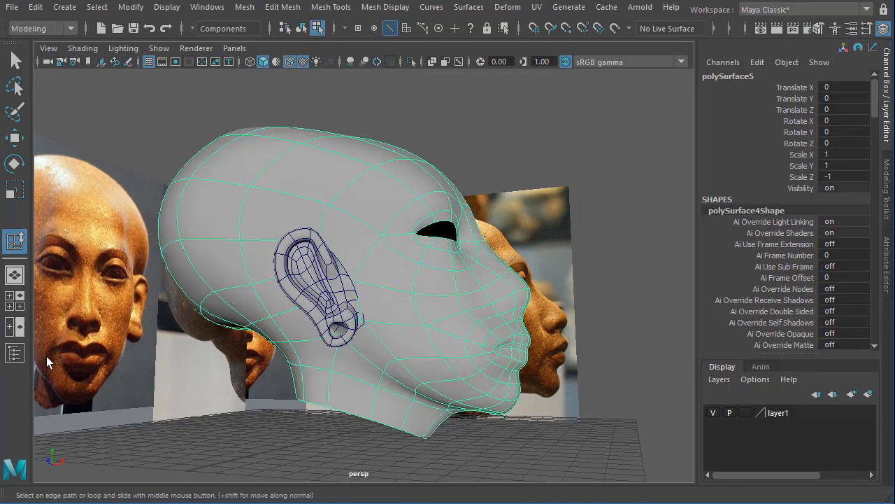
left_click(120, 146)
left_click_drag(246, 255, 329, 275, "alt")
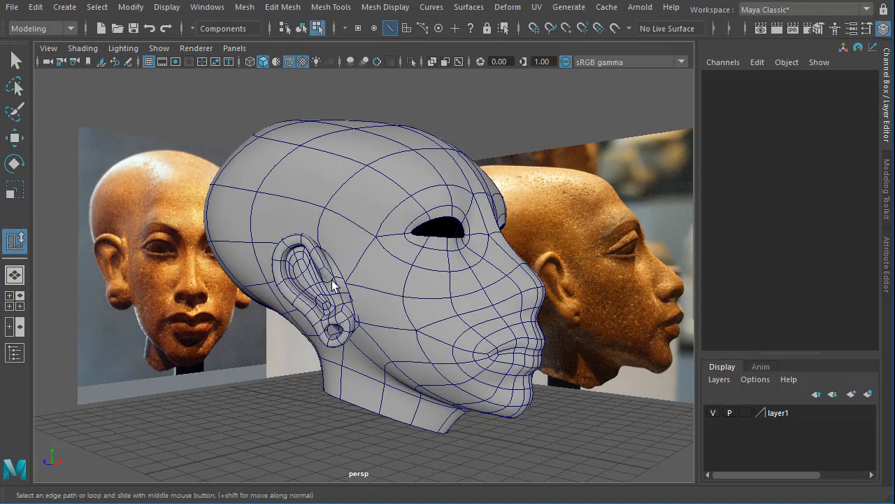
Step: Examine the smoothed head and ear against the front and side reference photos
right_click_drag(332, 283, 352, 289, "alt")
middle_click_drag(352, 289, 253, 258, "alt")
middle_click_drag(243, 321, 230, 317, "alt")
mouse_move(230, 317)
left_mouse_down("alt")
mouse_move(193, 316)
mouse_move(241, 323)
left_mouse_up("alt")
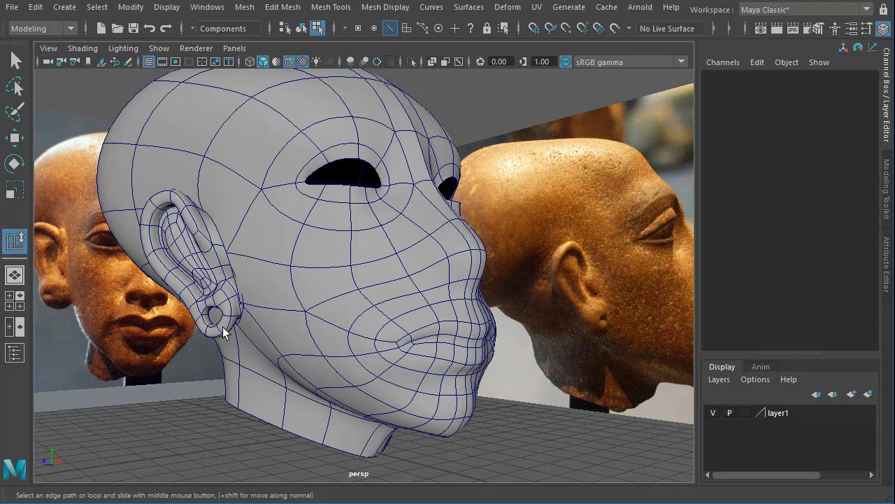
scroll(329, 336, "down", 8)
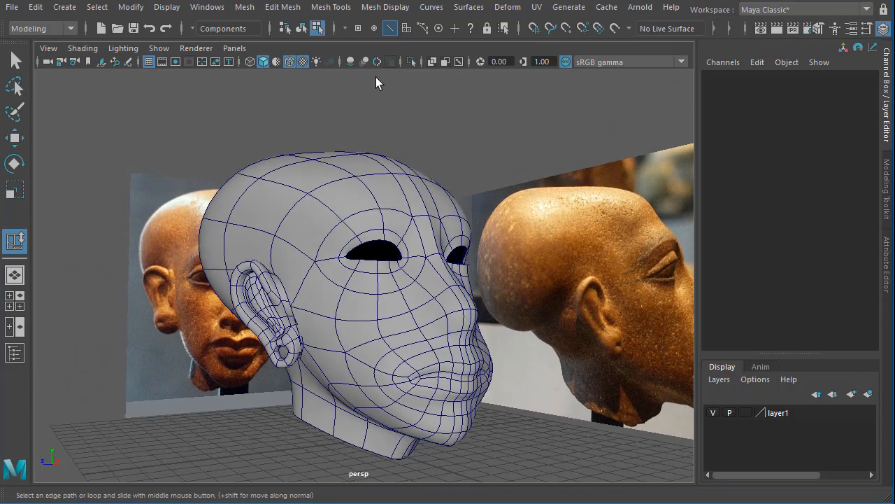
left_click_drag(376, 244, 402, 258, "alt")
right_click_drag(402, 258, 411, 241, "alt")
middle_click_drag(410, 240, 394, 259, "alt")
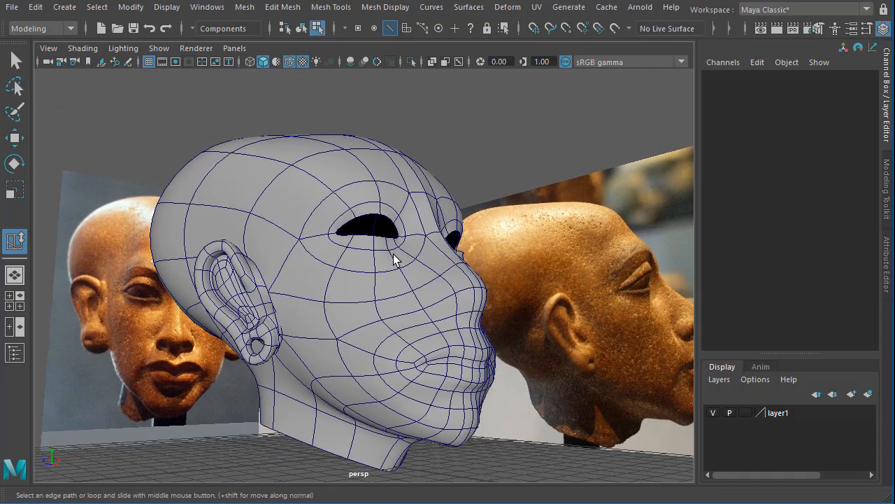